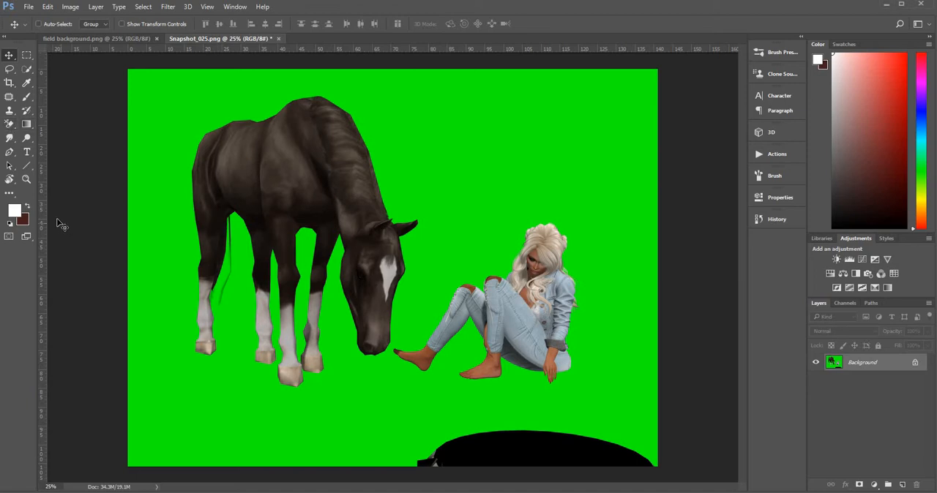
# Erase the green backdrop around the horse and woman with the Background Eraser at 80% tolerance and brush size 5000.
pyautogui.click(9, 125)
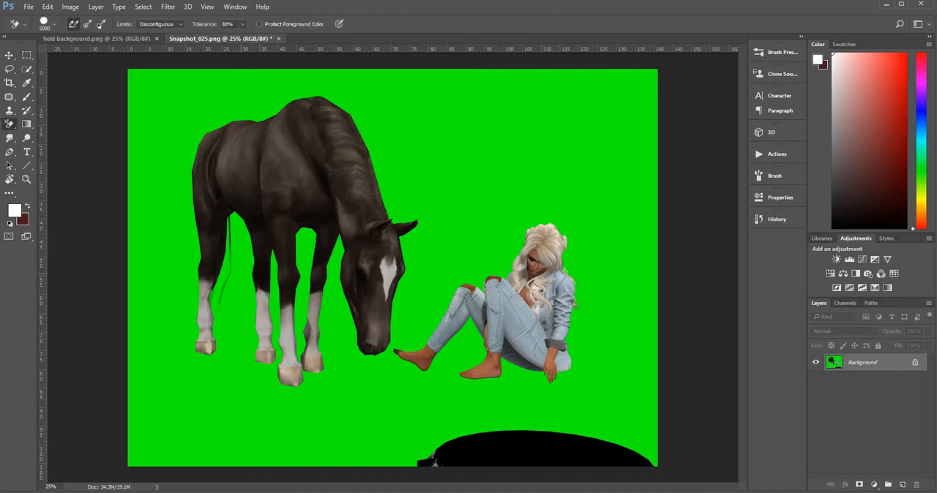
pyautogui.click(241, 275)
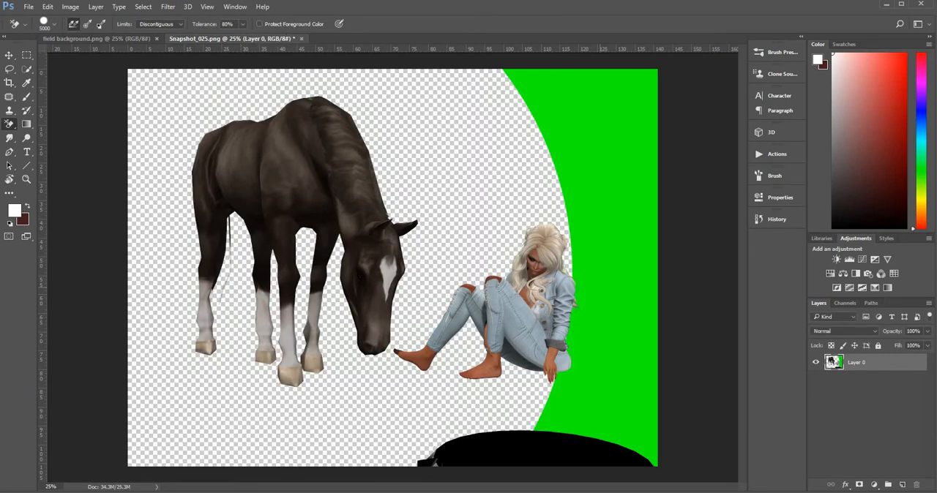
pyautogui.click(600, 286)
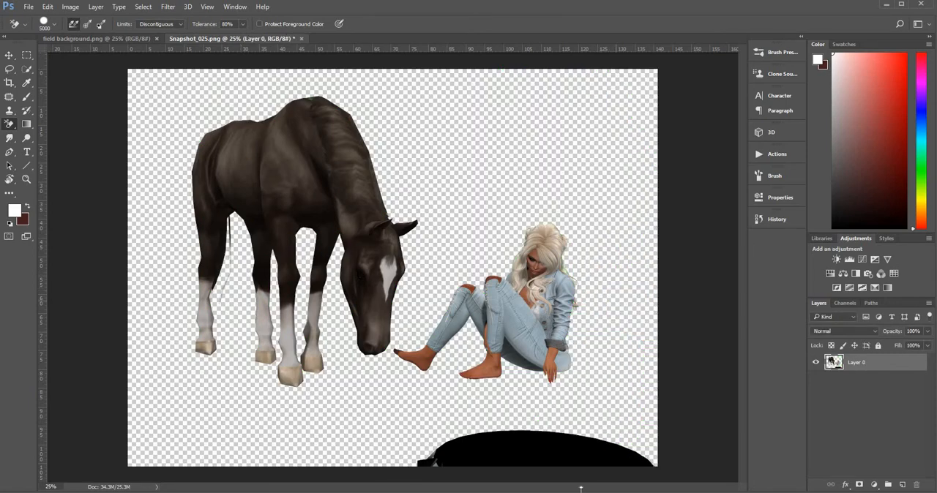
# Lasso the leftover black shape at the image's lower edge, delete it and clear the selection.
pyautogui.click(9, 68)
pyautogui.moveTo(373, 472)
pyautogui.mouseDown()
pyautogui.moveTo(584, 415)
pyautogui.moveTo(659, 422)
pyautogui.moveTo(658, 461)
pyautogui.moveTo(362, 467)
pyautogui.moveTo(373, 468)
pyautogui.mouseUp()
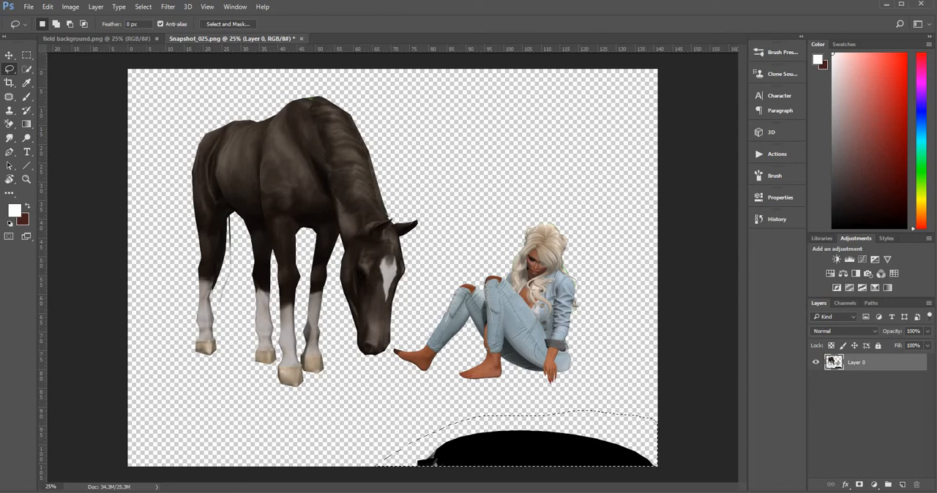
pyautogui.press('Delete')
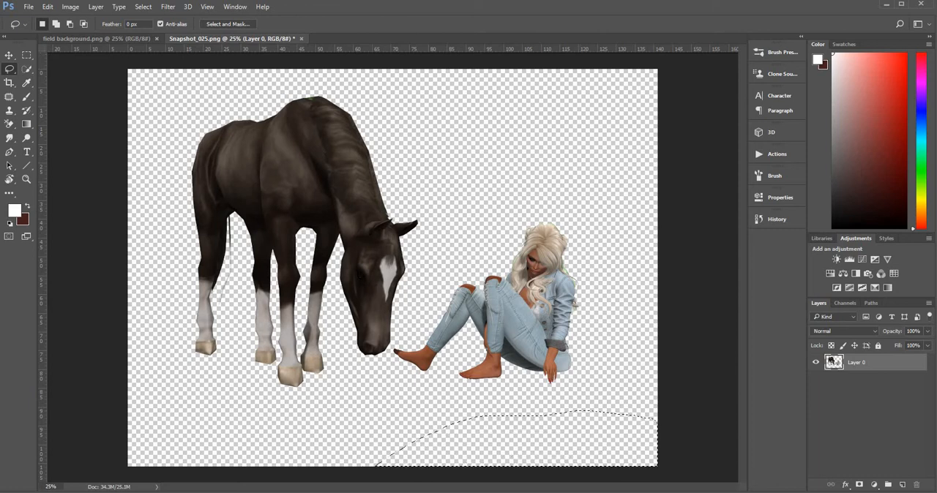
pyautogui.hotkey('ctrl', 'd')
# Bring the cut-out horse and woman into the field background document and place them on the grass.
pyautogui.click(8, 56)
pyautogui.click(92, 39)
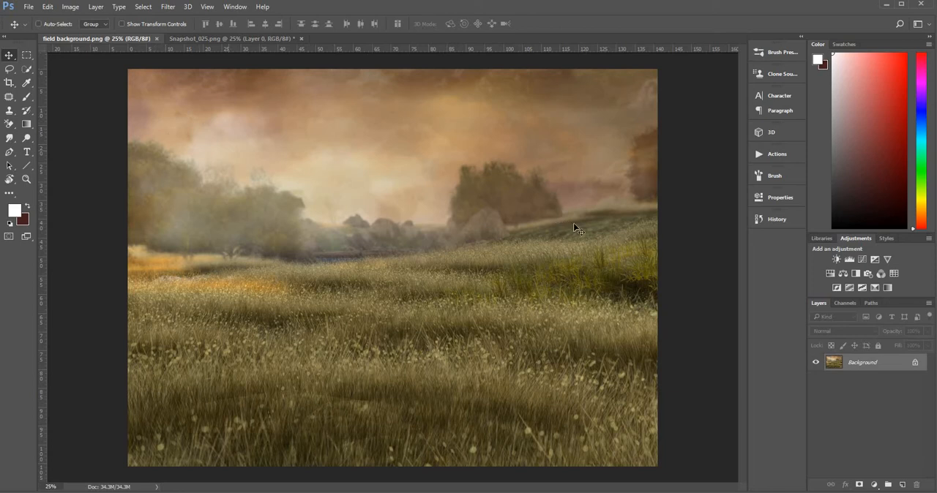
pyautogui.click(208, 37)
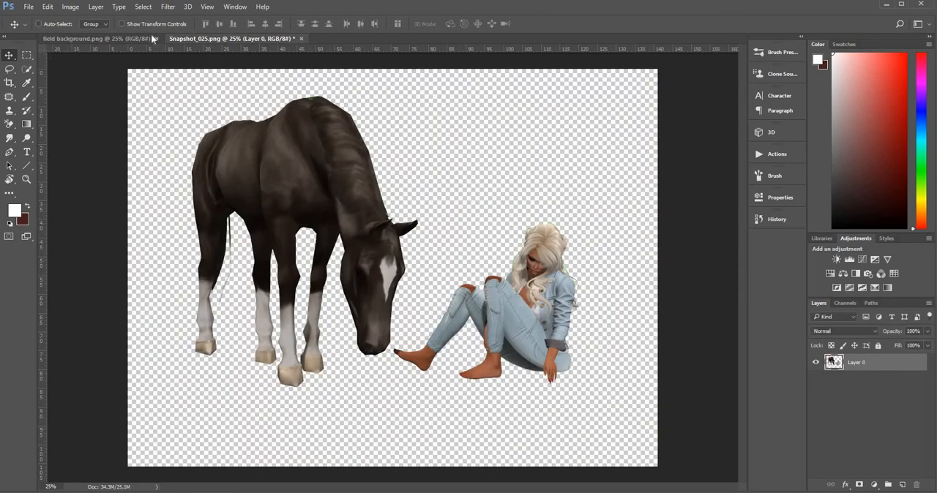
pyautogui.click(8, 55)
pyautogui.moveTo(373, 279); pyautogui.dragTo(360, 211)
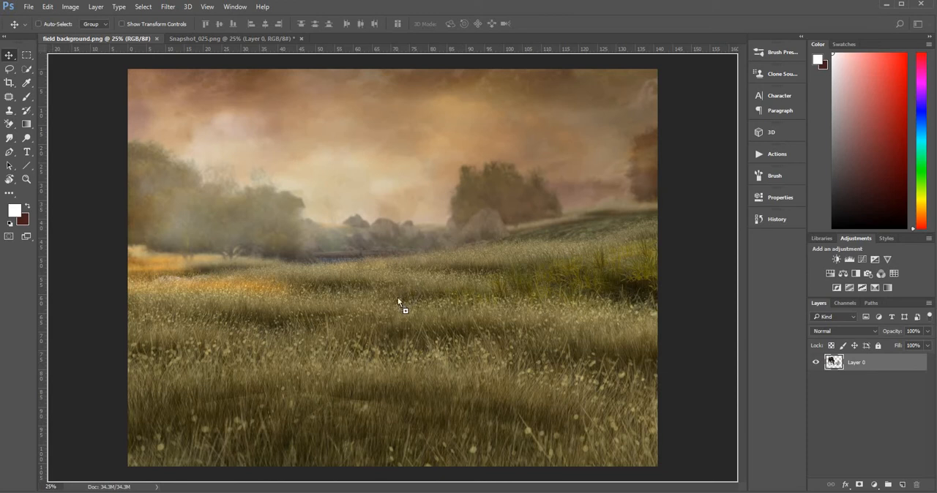
pyautogui.moveTo(394, 319); pyautogui.dragTo(394, 318)
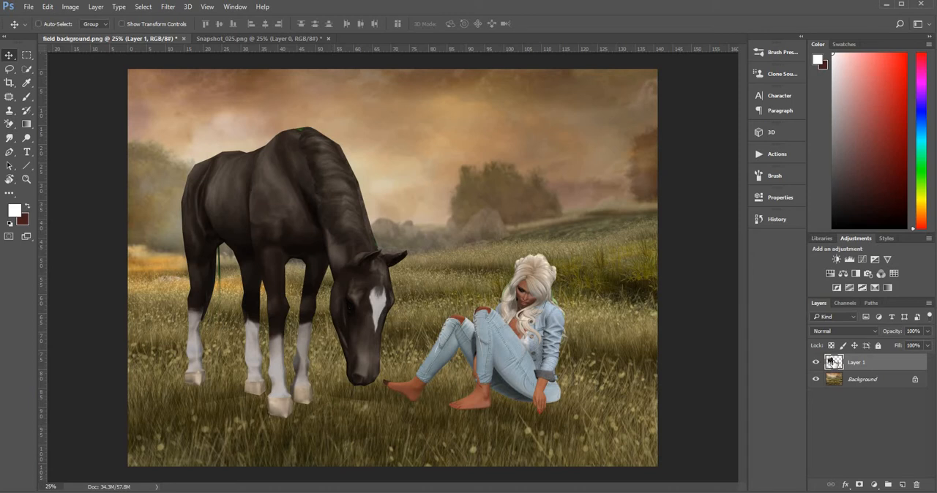
# Lasso the horse, cut it from the shared layer and paste it onto its own layer.
pyautogui.click(9, 69)
pyautogui.moveTo(167, 150)
pyautogui.mouseDown()
pyautogui.moveTo(249, 89)
pyautogui.moveTo(374, 109)
pyautogui.moveTo(408, 153)
pyautogui.moveTo(427, 227)
pyautogui.moveTo(423, 275)
pyautogui.moveTo(401, 354)
pyautogui.moveTo(358, 416)
pyautogui.moveTo(312, 437)
pyautogui.moveTo(232, 435)
pyautogui.moveTo(153, 377)
pyautogui.moveTo(134, 239)
pyautogui.moveTo(167, 149)
pyautogui.mouseUp()
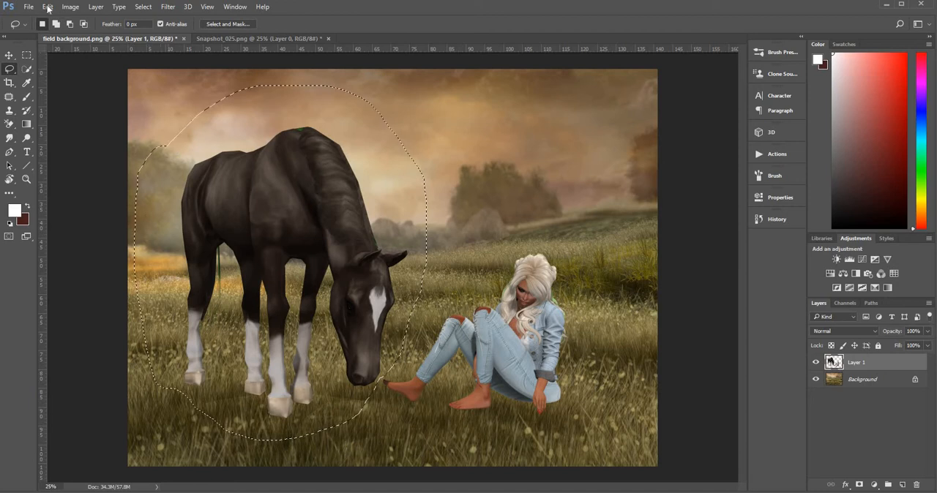
pyautogui.click(48, 7)
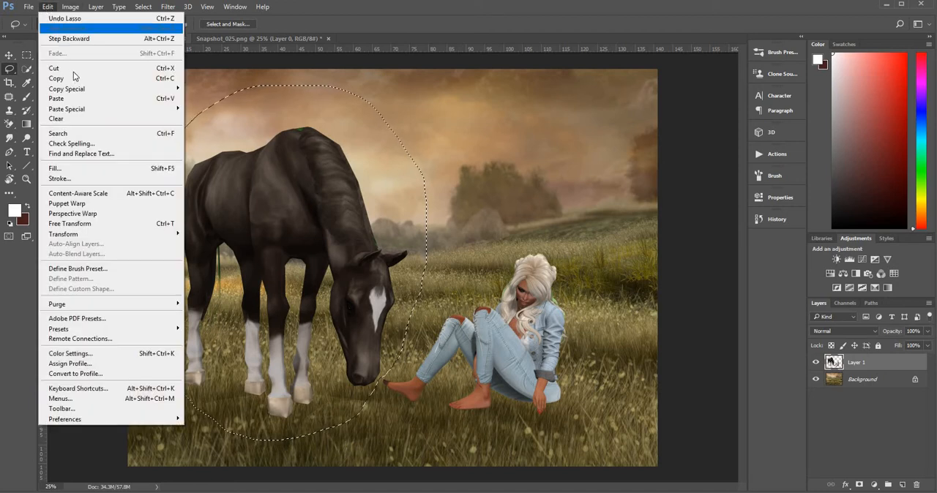
pyautogui.click(73, 68)
pyautogui.click(48, 6)
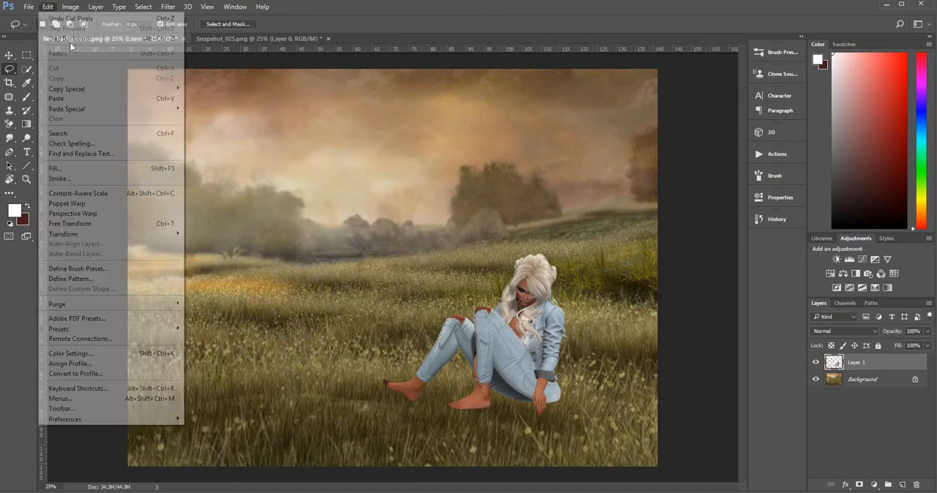
pyautogui.click(93, 100)
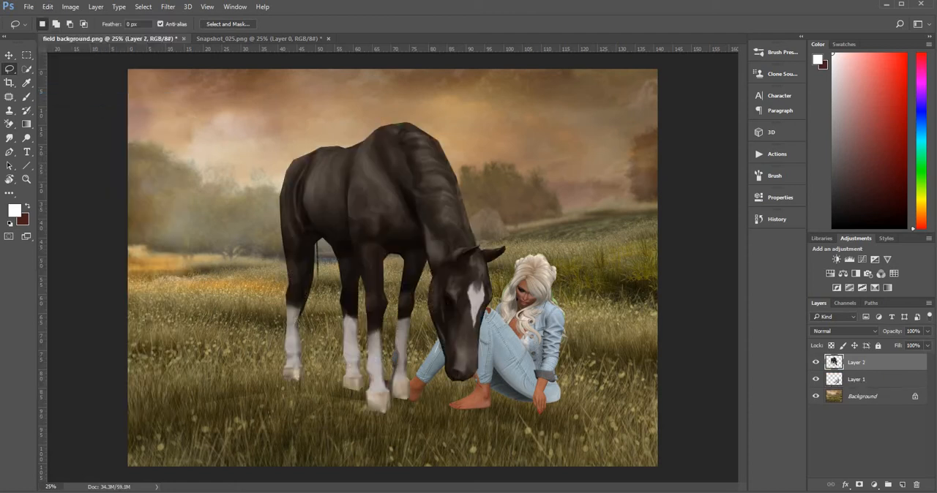
# Move the pasted horse back to the left of the woman and rename its layer horse.
pyautogui.click(9, 55)
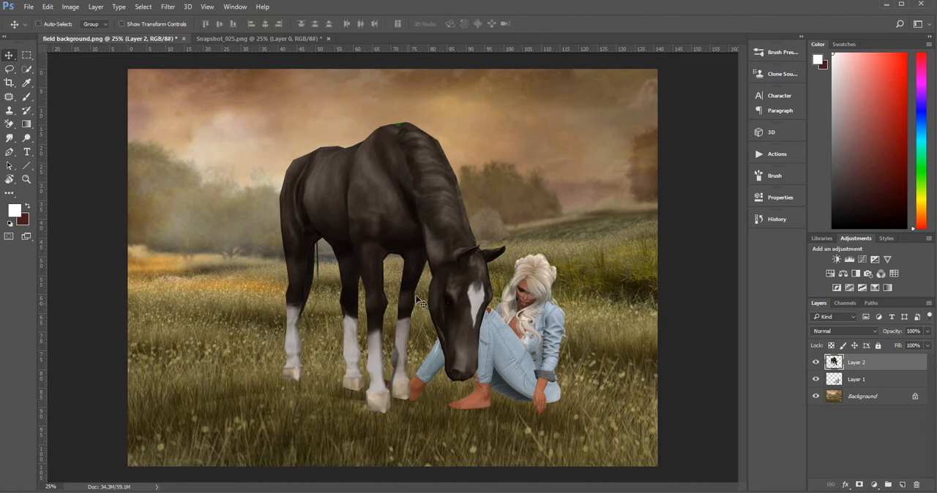
pyautogui.moveTo(420, 301); pyautogui.dragTo(300, 291)
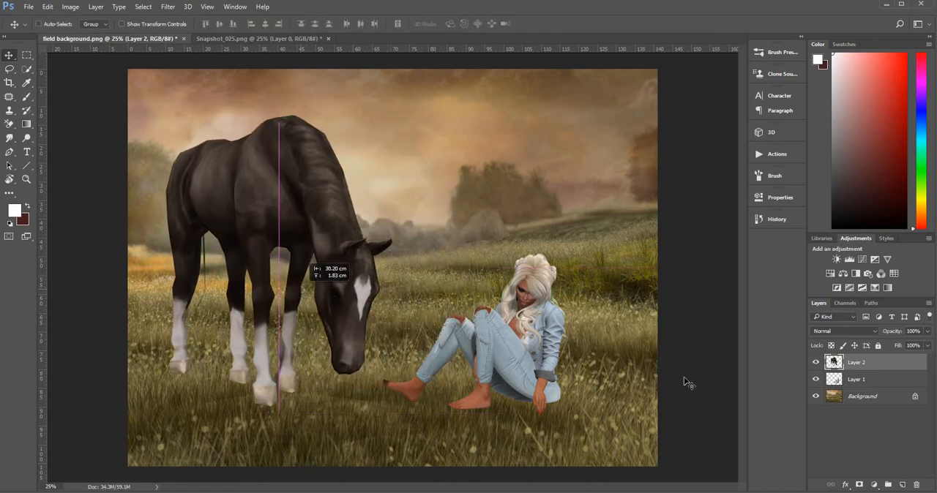
pyautogui.doubleClick(855, 364)
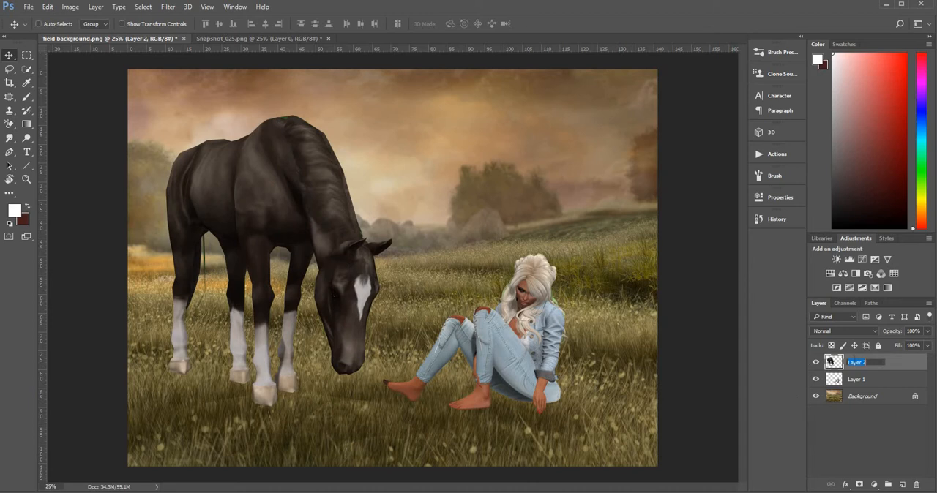
pyautogui.write('horse')
# Load the woman's outline from Layer 1 and start Puppet Warp, pinning her foot, hand, shoulder, head and knees.
pyautogui.click(901, 388)
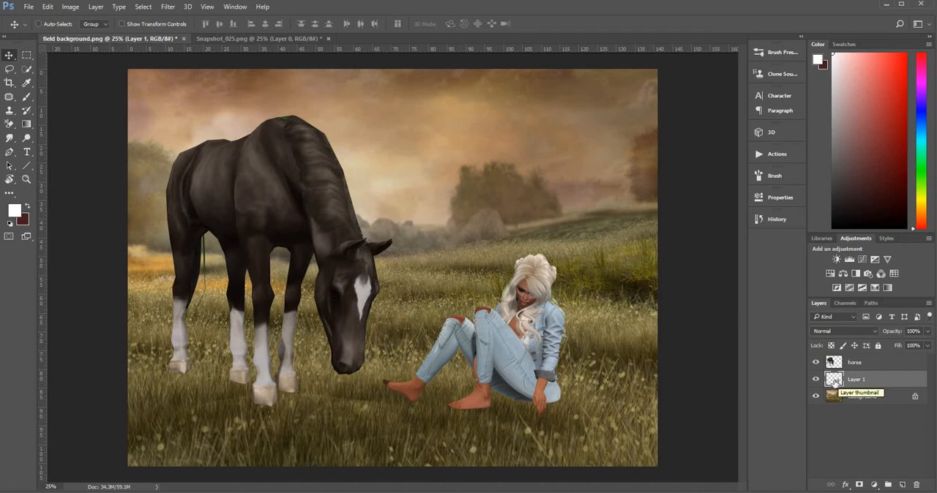
pyautogui.press('ctrl')
pyautogui.keyDown('ctrl'); pyautogui.click(835, 381); pyautogui.keyUp('ctrl')
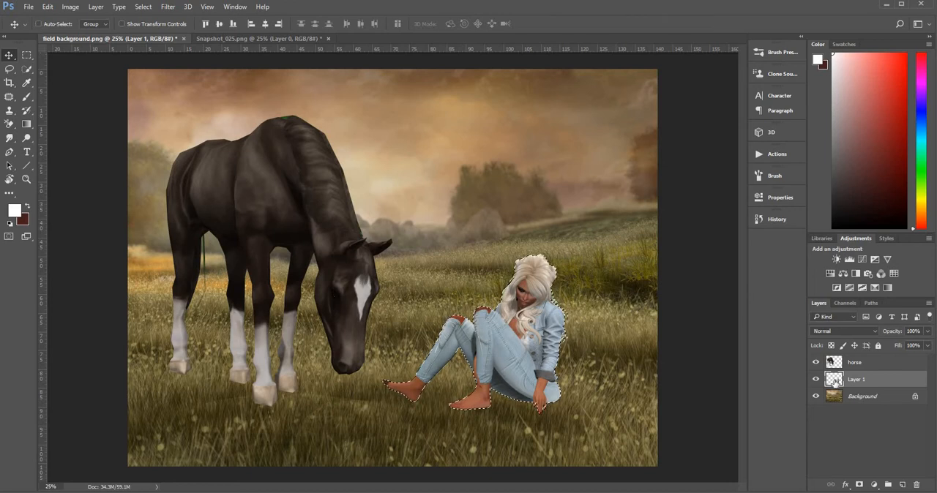
pyautogui.click(47, 8)
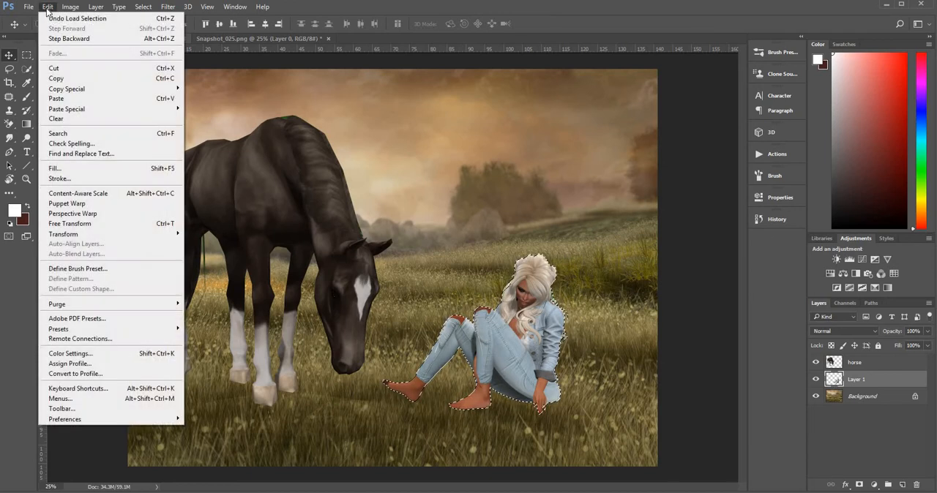
pyautogui.click(68, 204)
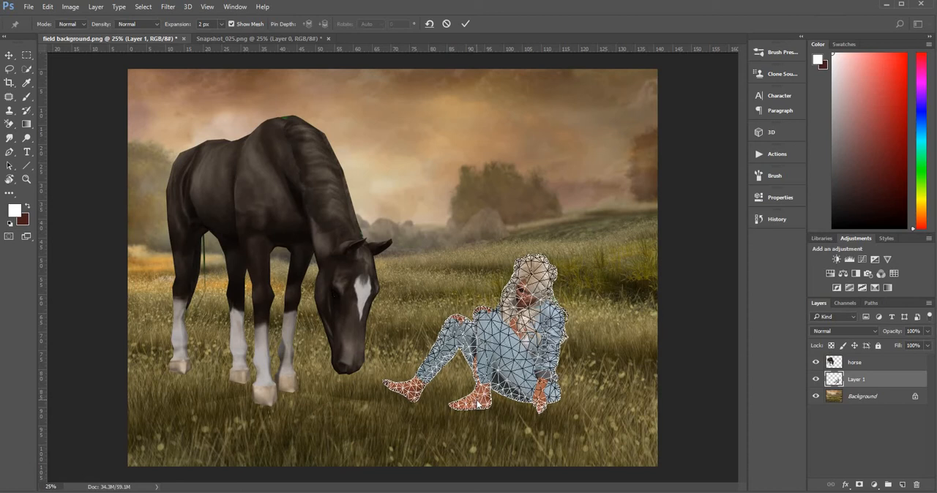
pyautogui.click(540, 401)
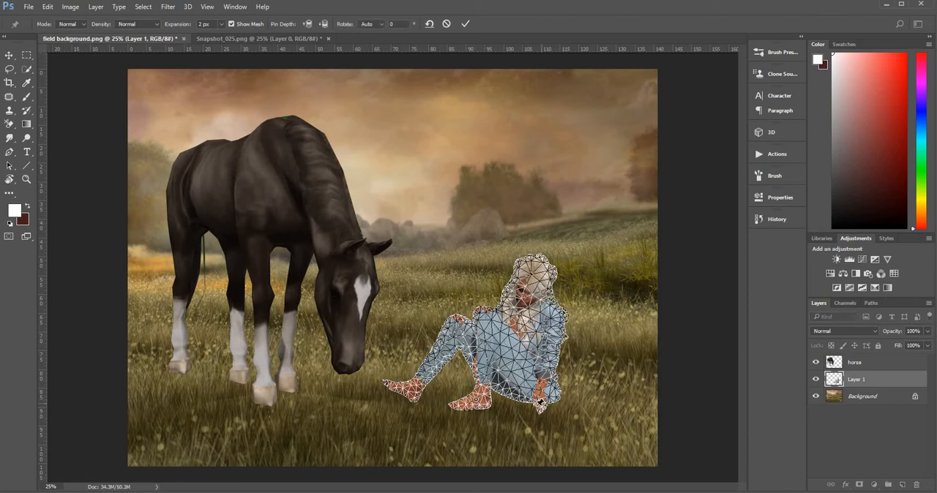
pyautogui.click(538, 403)
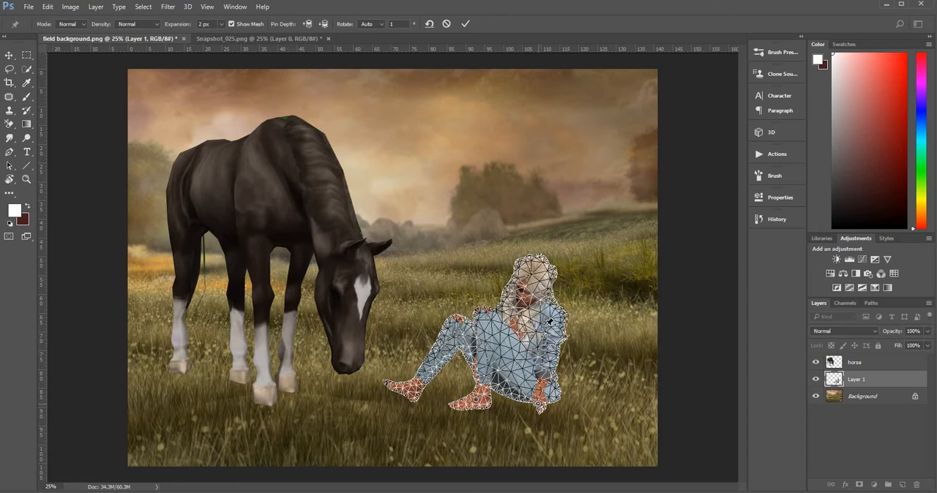
pyautogui.click(546, 324)
pyautogui.click(535, 277)
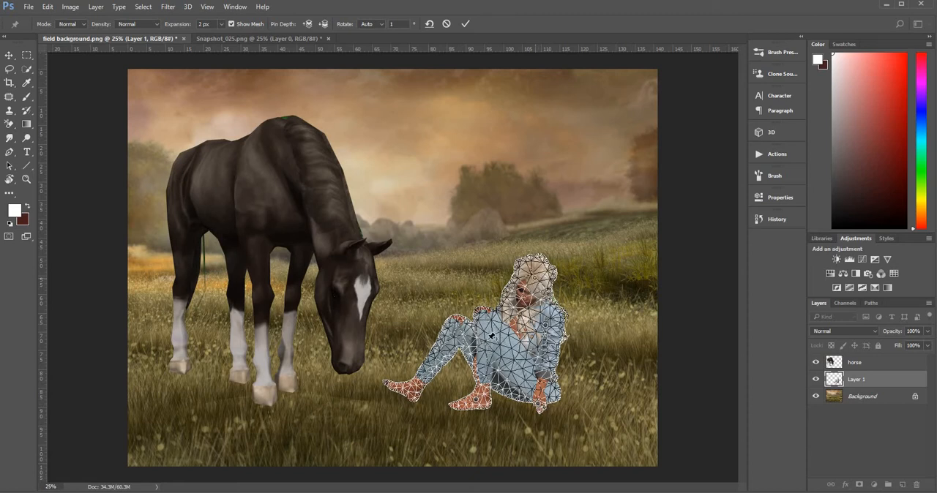
pyautogui.click(487, 339)
pyautogui.click(449, 336)
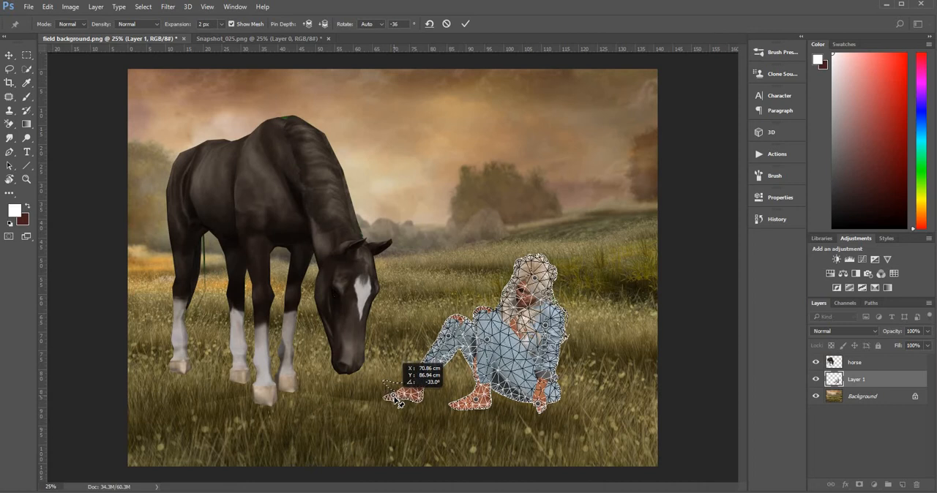
# Bend the toes of the woman's outstretched foot down to the ground, apply the warp and clear the selection.
pyautogui.moveTo(396, 402); pyautogui.dragTo(395, 402)
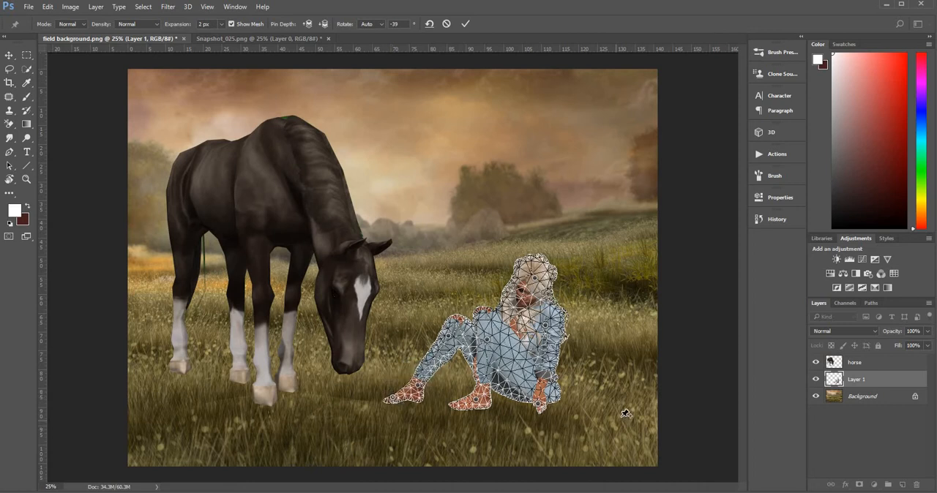
pyautogui.press('Return')
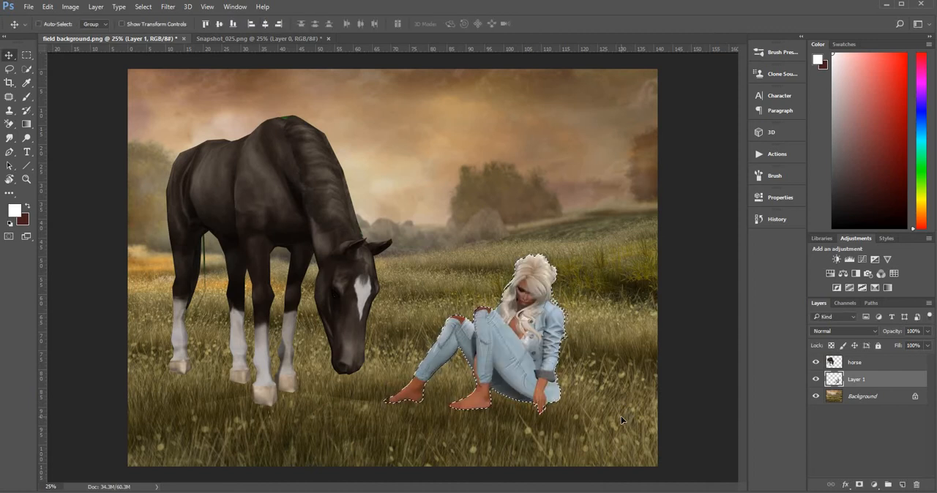
pyautogui.hotkey('ctrl', 'd')
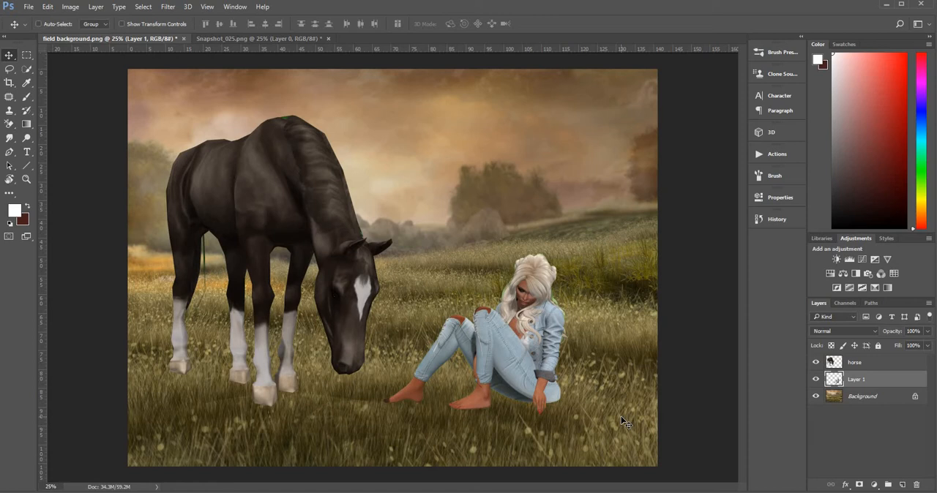
# Scale the horse and woman layers together to about 74.8% and reposition them in the middle of the field.
pyautogui.keyDown('shift'); pyautogui.click(897, 365); pyautogui.keyUp('shift')
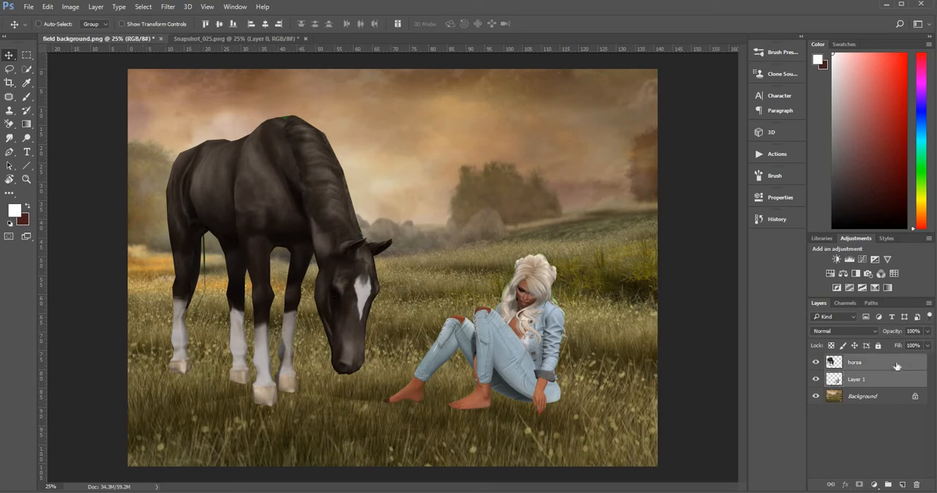
pyautogui.hotkey('ctrl', 't')
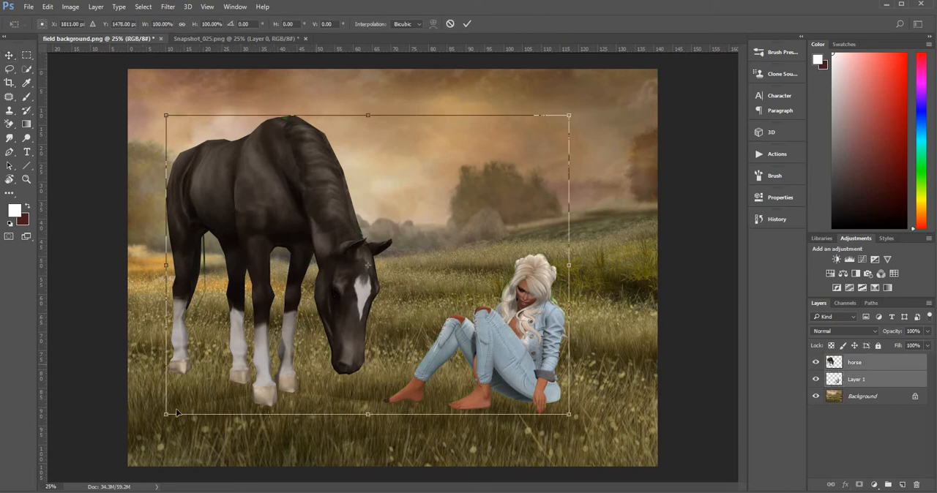
pyautogui.moveTo(169, 413); pyautogui.dragTo(295, 343)
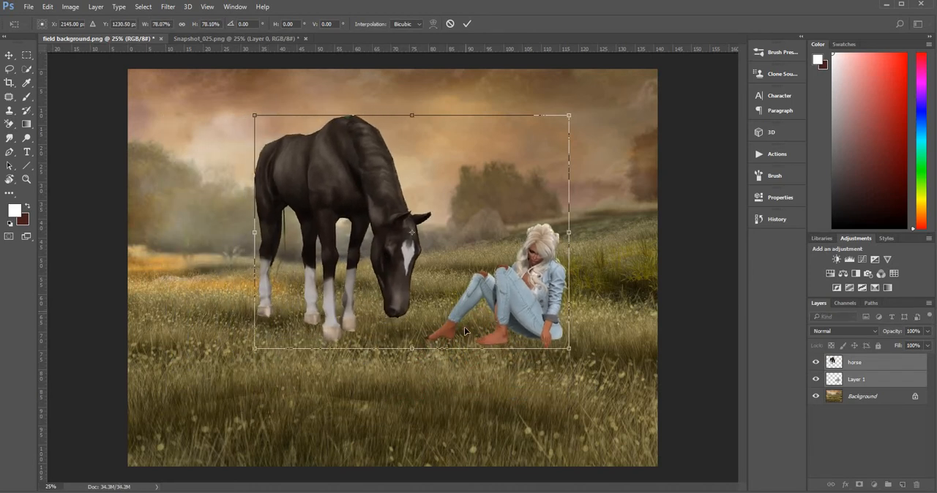
pyautogui.moveTo(464, 332)
pyautogui.mouseDown()
pyautogui.moveTo(447, 336)
pyautogui.moveTo(456, 337)
pyautogui.mouseUp()
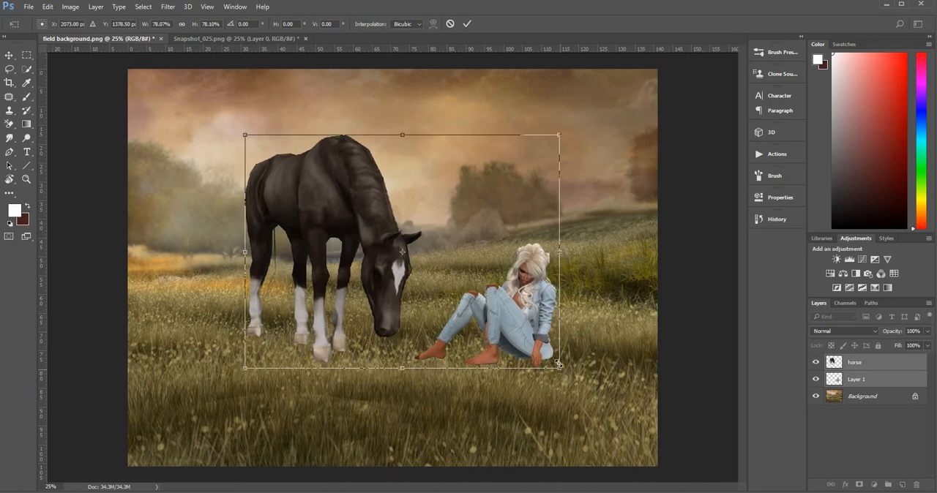
pyautogui.moveTo(559, 365); pyautogui.dragTo(519, 355)
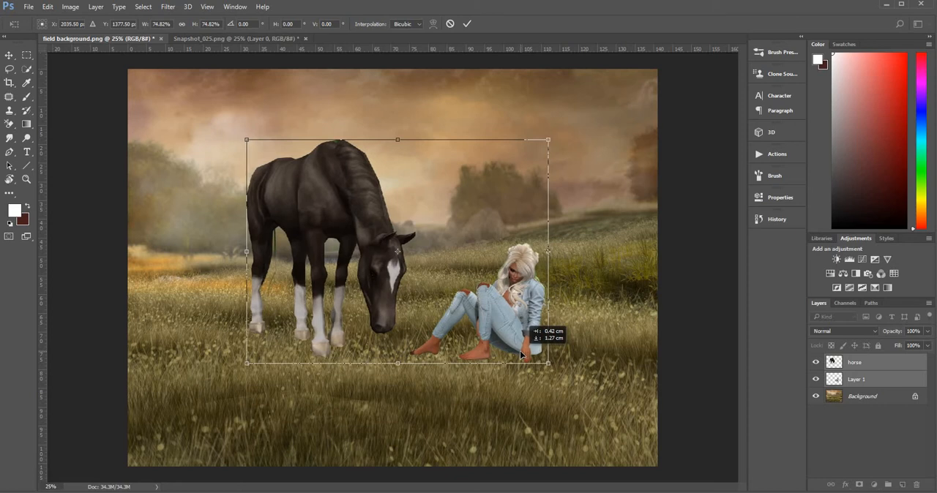
pyautogui.moveTo(520, 355); pyautogui.dragTo(520, 354)
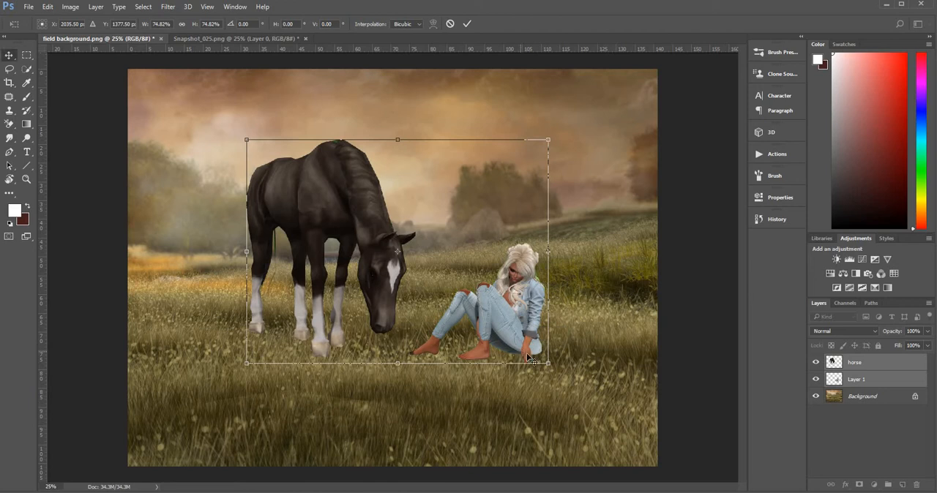
pyautogui.press('Return')
# Move the horse closer to the woman so its muzzle is just above her foot, and make Layer 1 active.
pyautogui.click(834, 364)
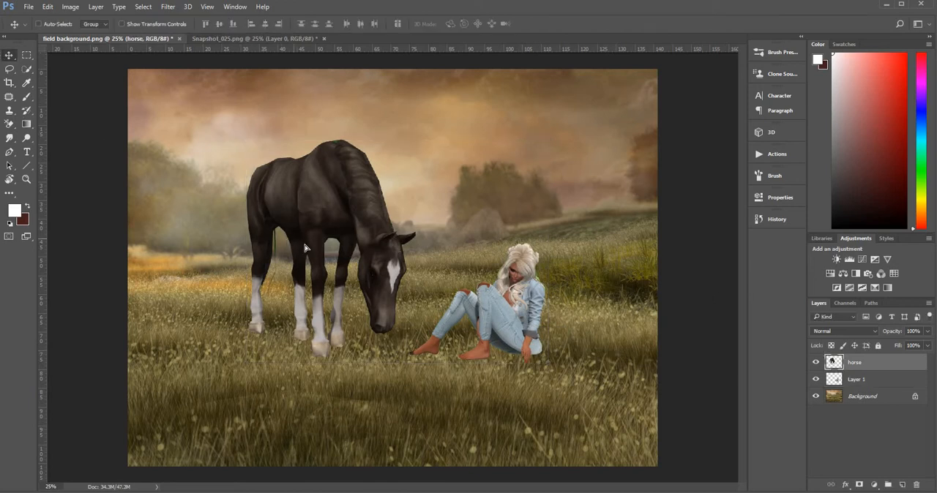
pyautogui.moveTo(300, 245); pyautogui.dragTo(341, 251)
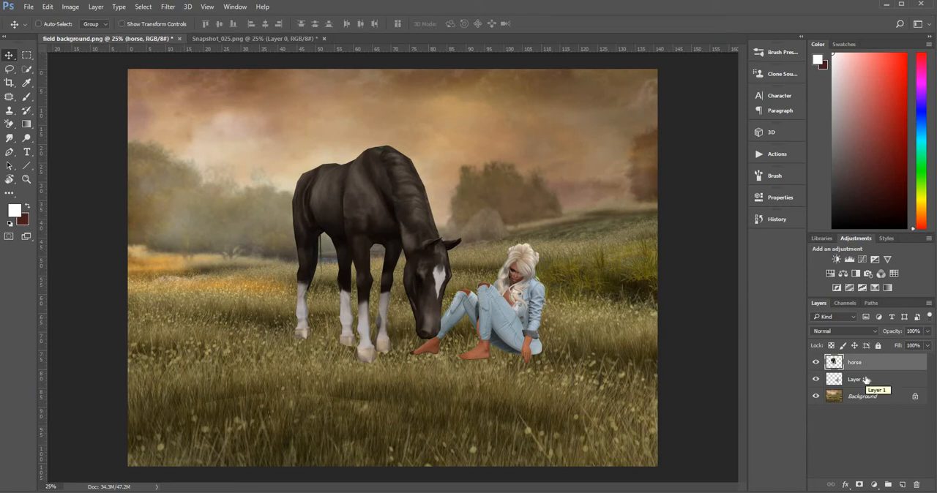
pyautogui.click(866, 379)
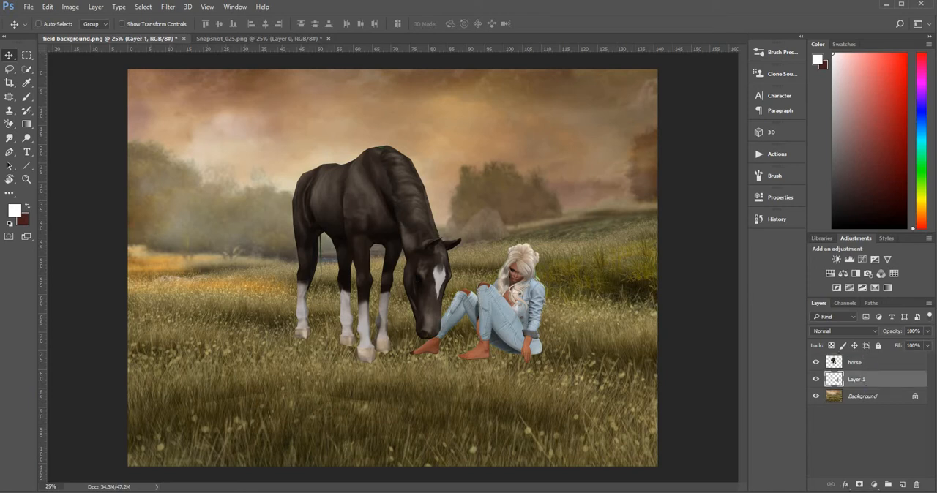
# Add a new layer above Layer 1, clip it to the woman, and set its blend mode to Hue.
pyautogui.click(26, 180)
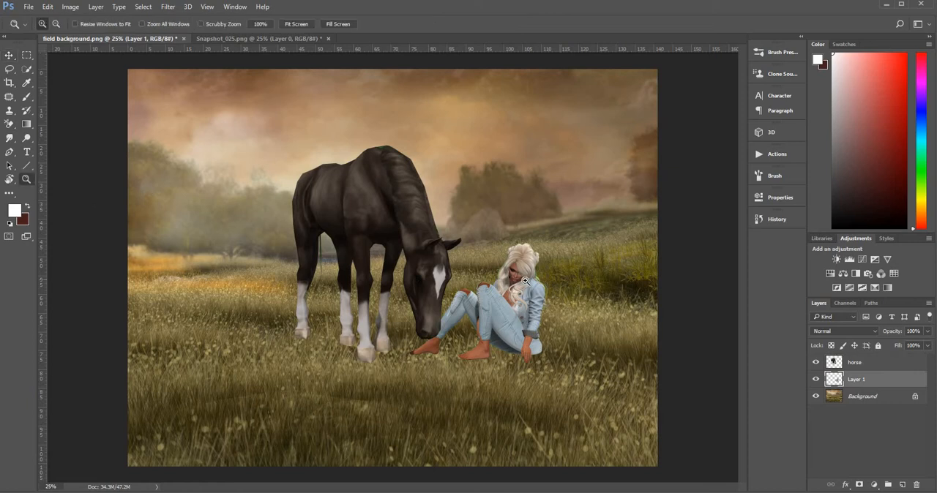
pyautogui.moveTo(524, 280); pyautogui.dragTo(406, 429)
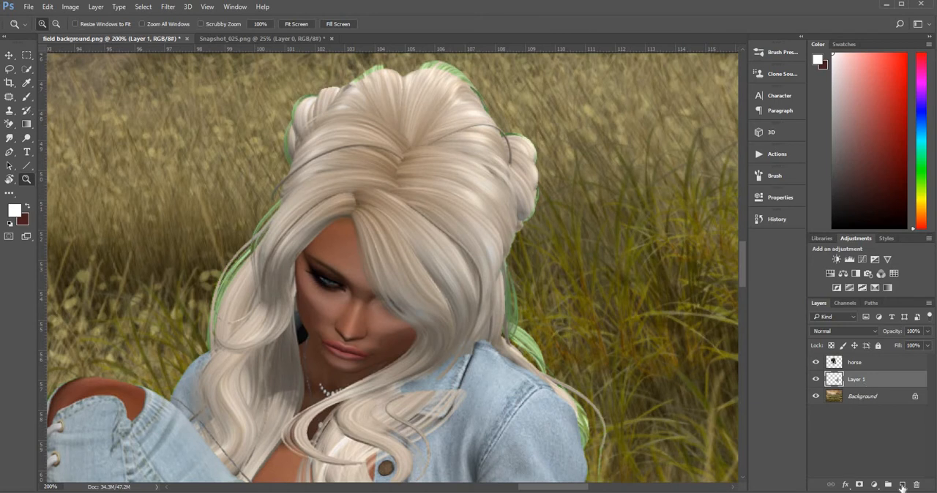
pyautogui.click(903, 485)
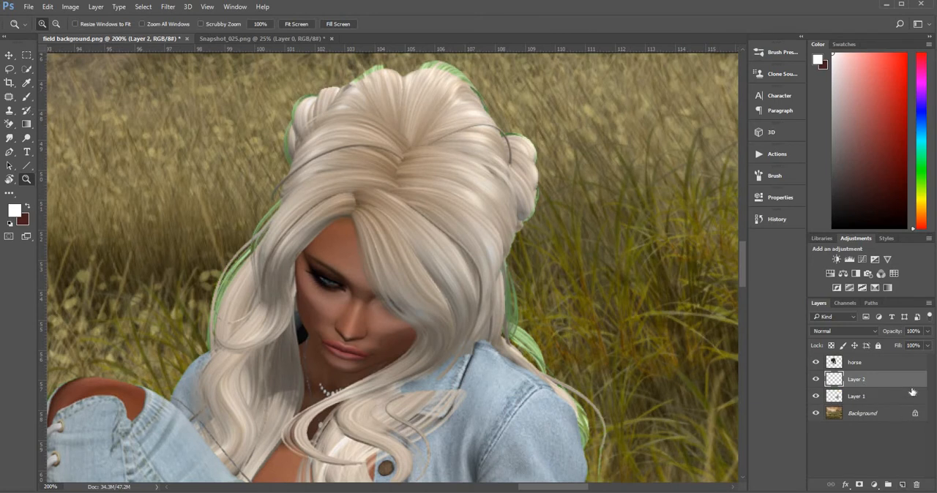
pyautogui.press('alt')
pyautogui.keyDown('alt'); pyautogui.click(912, 386); pyautogui.keyUp('alt')
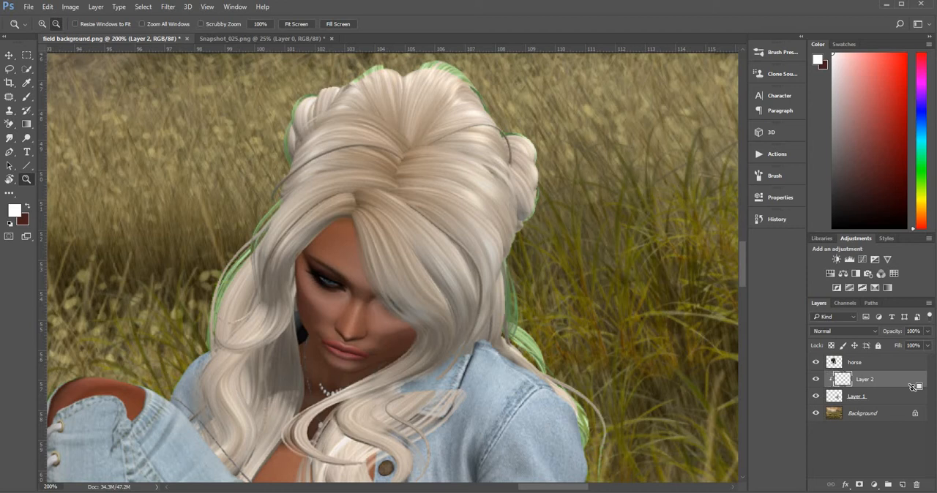
pyautogui.click(872, 331)
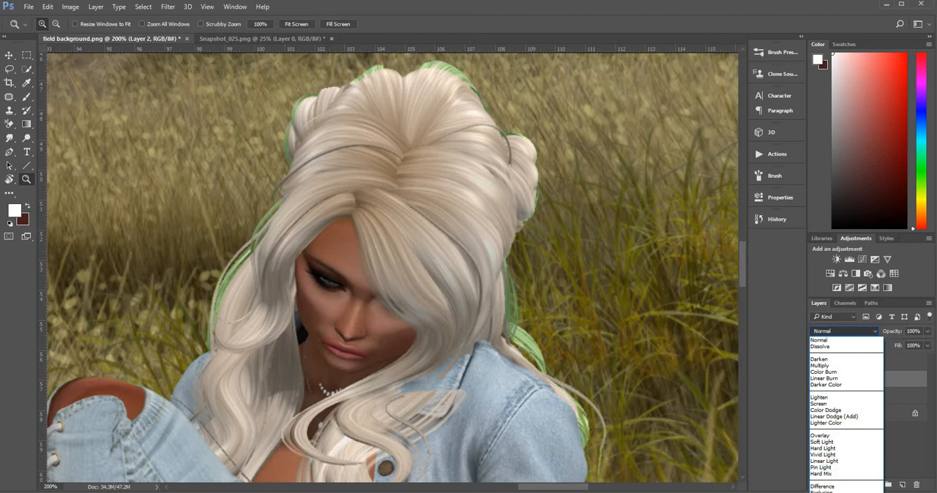
pyautogui.click(820, 492)
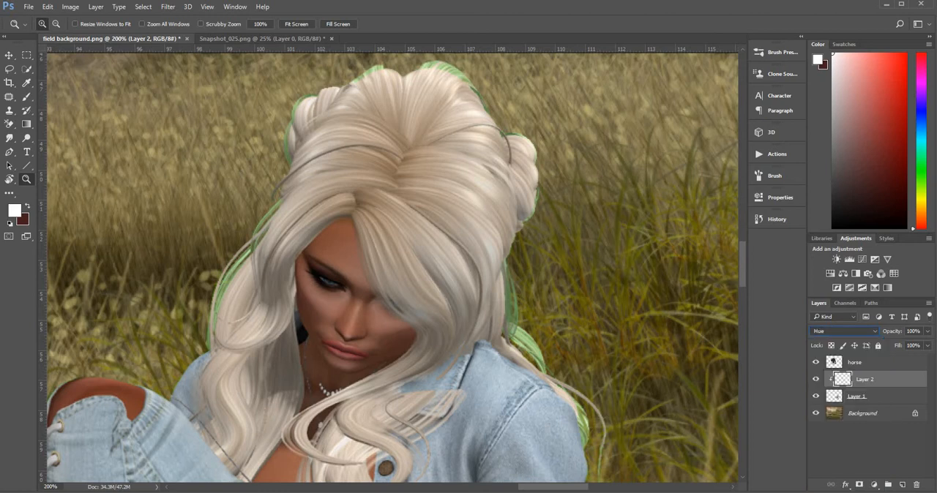
# Sample a beige tone from the woman's hair and set a 20 px brush to 100% opacity and 100% flow.
pyautogui.click(26, 84)
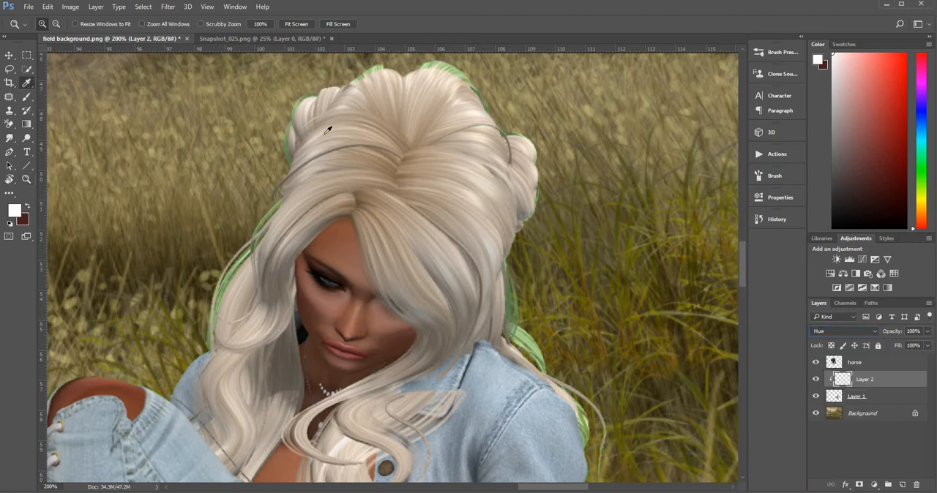
pyautogui.click(369, 115)
pyautogui.click(27, 97)
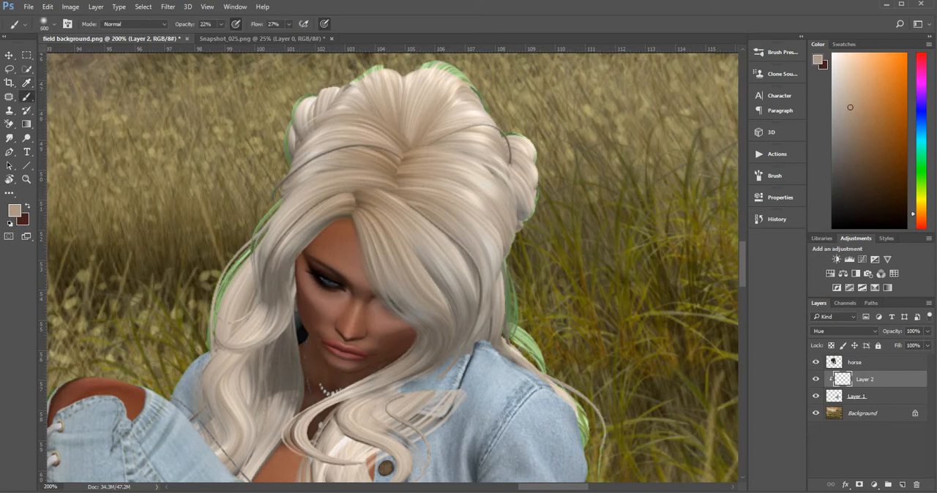
pyautogui.click(221, 26)
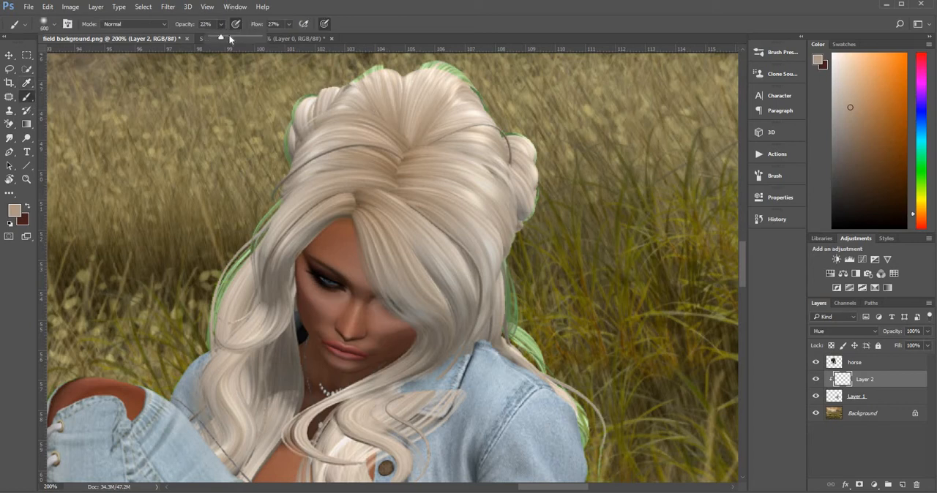
pyautogui.moveTo(288, 26); pyautogui.dragTo(341, 36)
pyautogui.click(290, 25)
# Paint over the green fringe around the woman's hair on the clipped Hue layer, resampling a lighter hair tone for touch-ups.
pyautogui.moveTo(223, 300)
pyautogui.mouseDown()
pyautogui.moveTo(254, 250)
pyautogui.moveTo(224, 287)
pyautogui.moveTo(236, 253)
pyautogui.moveTo(297, 153)
pyautogui.moveTo(289, 150)
pyautogui.moveTo(291, 114)
pyautogui.moveTo(303, 99)
pyautogui.moveTo(385, 65)
pyautogui.moveTo(461, 69)
pyautogui.moveTo(485, 106)
pyautogui.moveTo(444, 67)
pyautogui.moveTo(425, 64)
pyautogui.moveTo(522, 141)
pyautogui.moveTo(496, 128)
pyautogui.moveTo(522, 132)
pyautogui.moveTo(536, 157)
pyautogui.moveTo(541, 180)
pyautogui.moveTo(503, 265)
pyautogui.moveTo(513, 331)
pyautogui.moveTo(539, 358)
pyautogui.moveTo(510, 327)
pyautogui.moveTo(549, 361)
pyautogui.moveTo(543, 347)
pyautogui.moveTo(553, 376)
pyautogui.moveTo(592, 406)
pyautogui.moveTo(599, 441)
pyautogui.moveTo(577, 402)
pyautogui.moveTo(596, 455)
pyautogui.moveTo(586, 435)
pyautogui.moveTo(603, 461)
pyautogui.mouseUp()
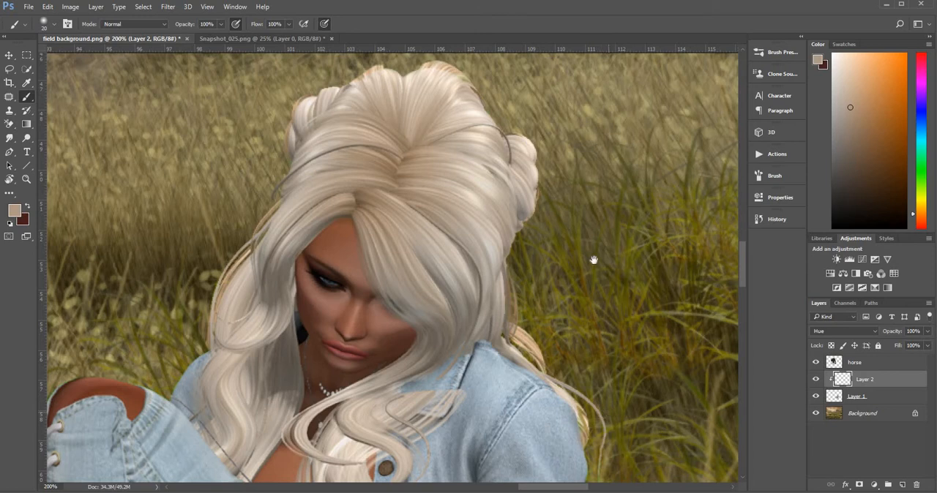
pyautogui.moveTo(594, 260); pyautogui.dragTo(654, 439)
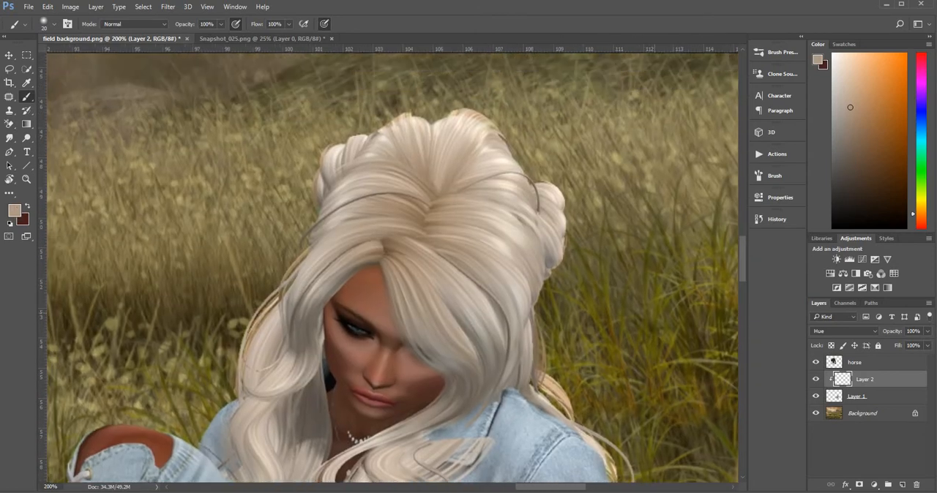
pyautogui.click(28, 83)
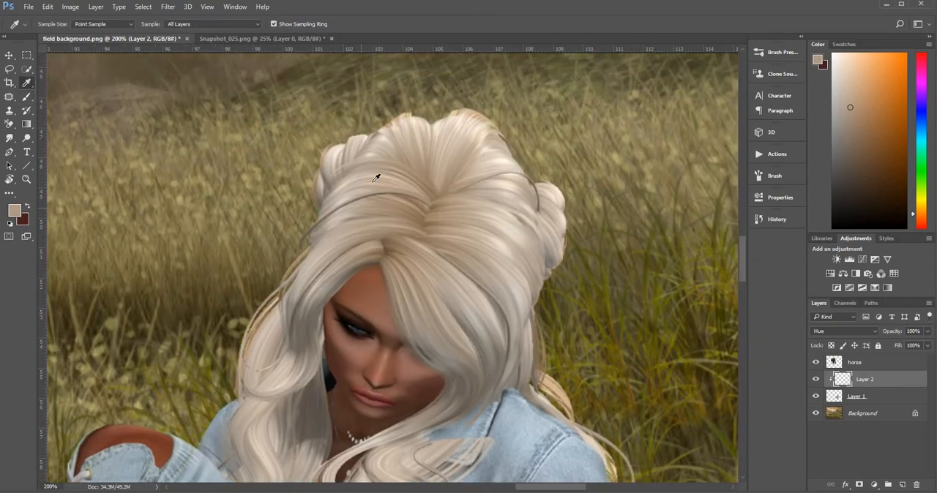
pyautogui.click(360, 182)
pyautogui.press('b')
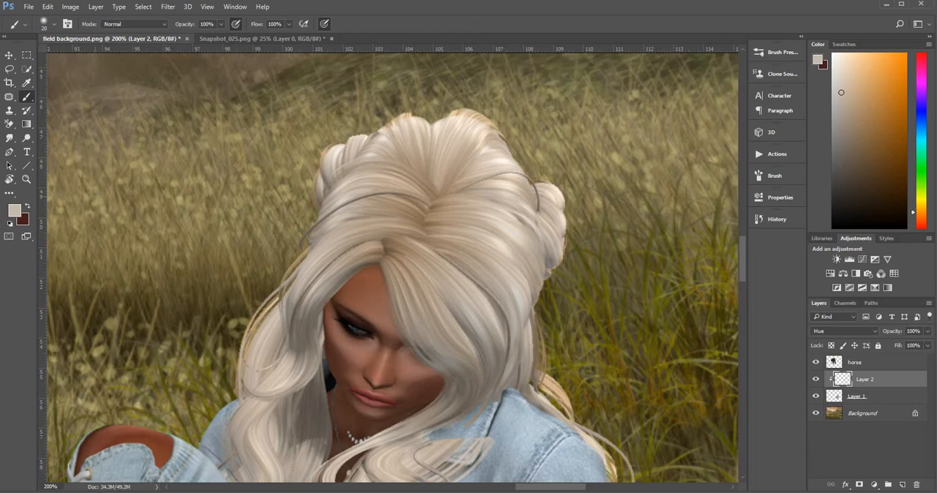
pyautogui.click(26, 179)
pyautogui.keyDown('alt'); pyautogui.click(228, 206); pyautogui.keyUp('alt')
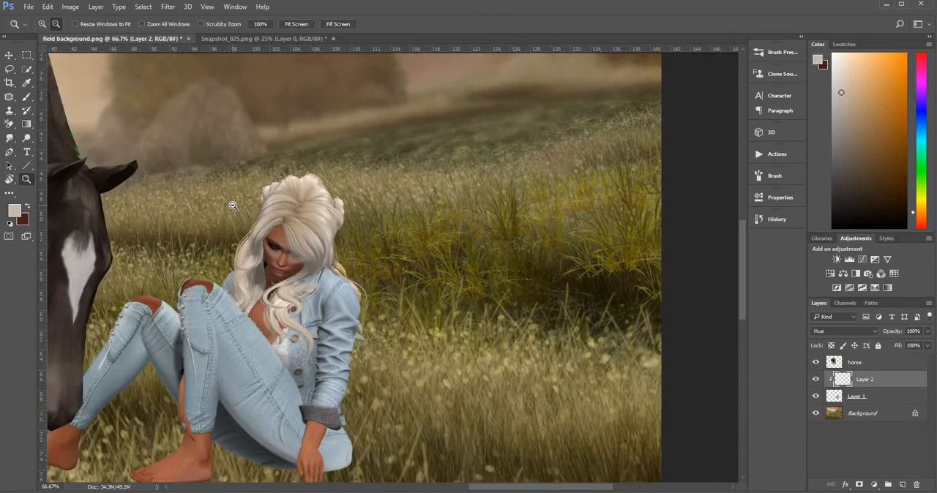
pyautogui.keyDown('alt'); pyautogui.click(233, 206); pyautogui.keyUp('alt')
pyautogui.keyDown('alt'); pyautogui.click(232, 206); pyautogui.keyUp('alt')
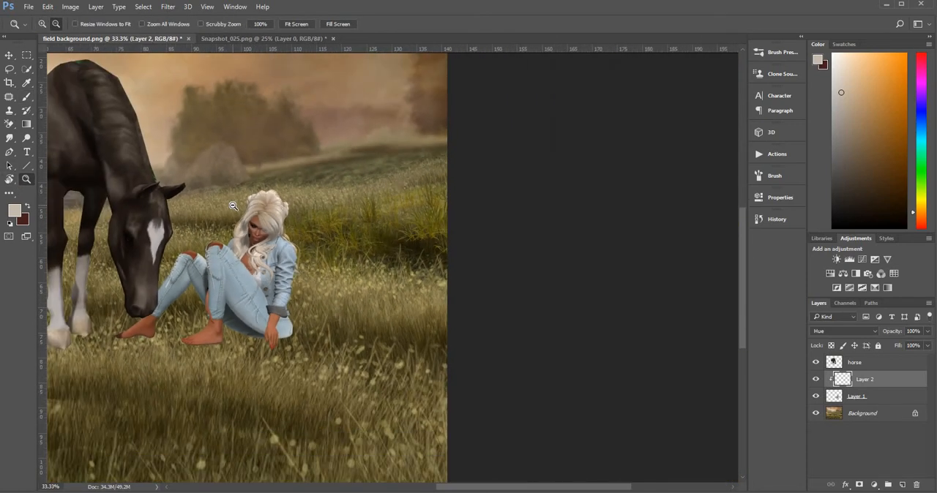
pyautogui.keyDown('alt'); pyautogui.click(233, 205); pyautogui.keyUp('alt')
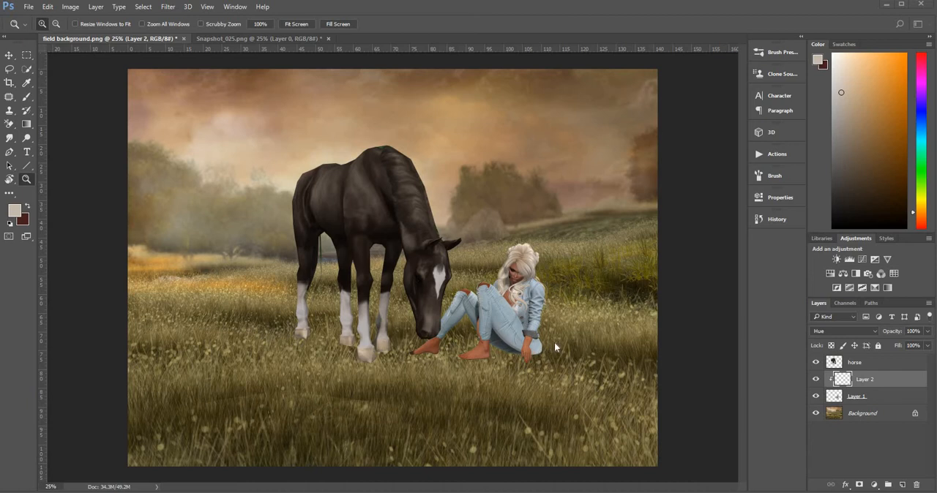
# Convert the locked Background into a regular layer, keeping the default name and Normal mode.
pyautogui.click(888, 421)
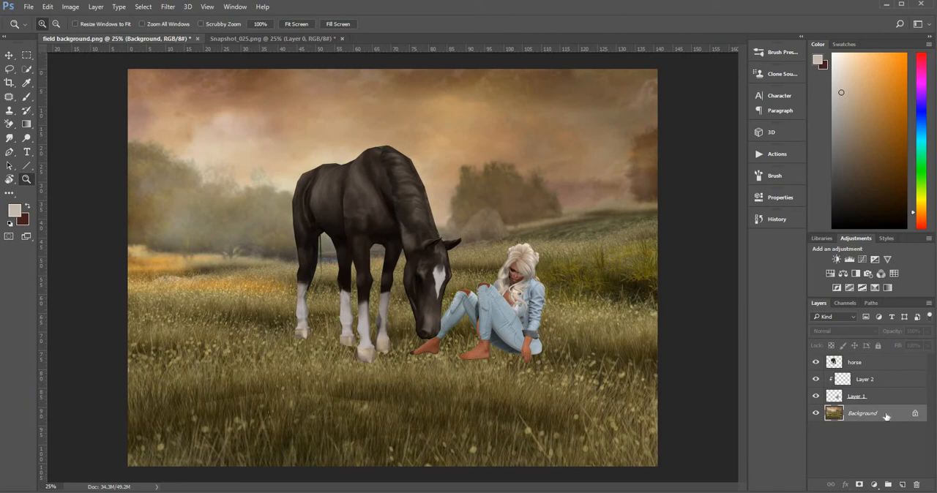
pyautogui.doubleClick(886, 414)
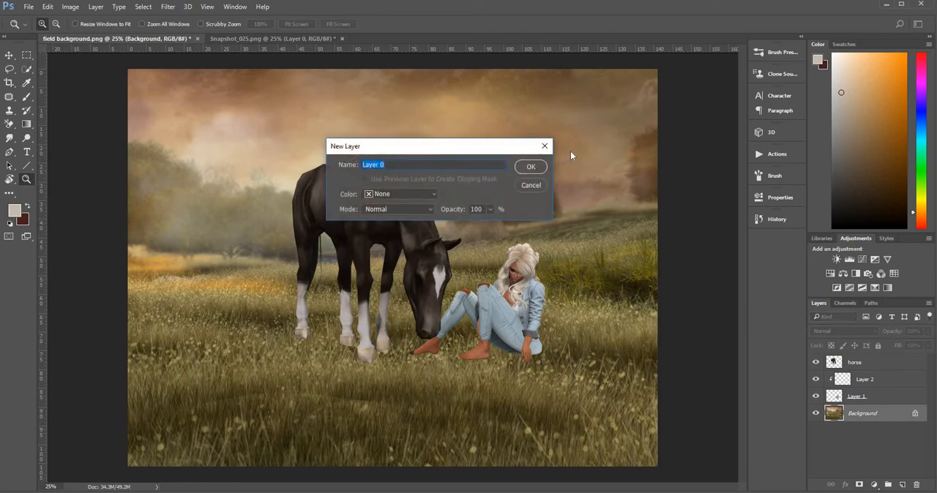
pyautogui.click(533, 166)
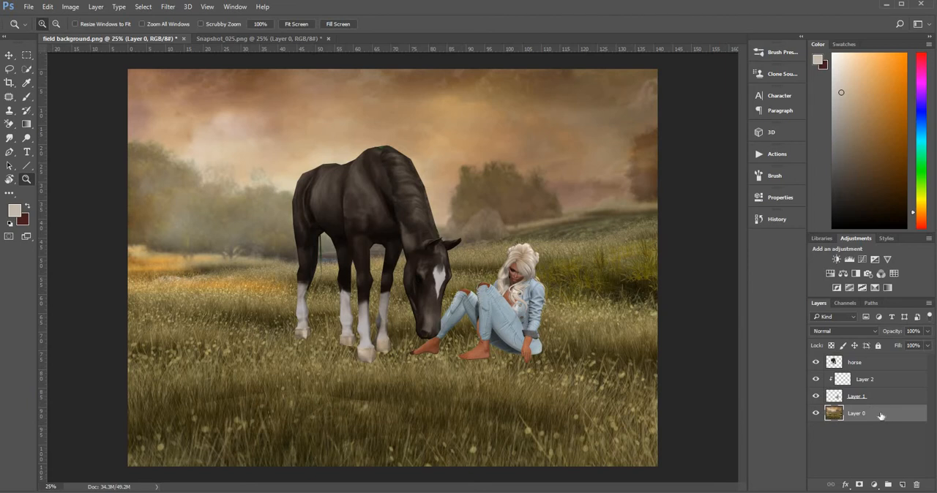
# Scale the field background layer to about 108.3% and reposition it behind the figures so it fills the whole canvas.
pyautogui.hotkey('ctrl', 't')
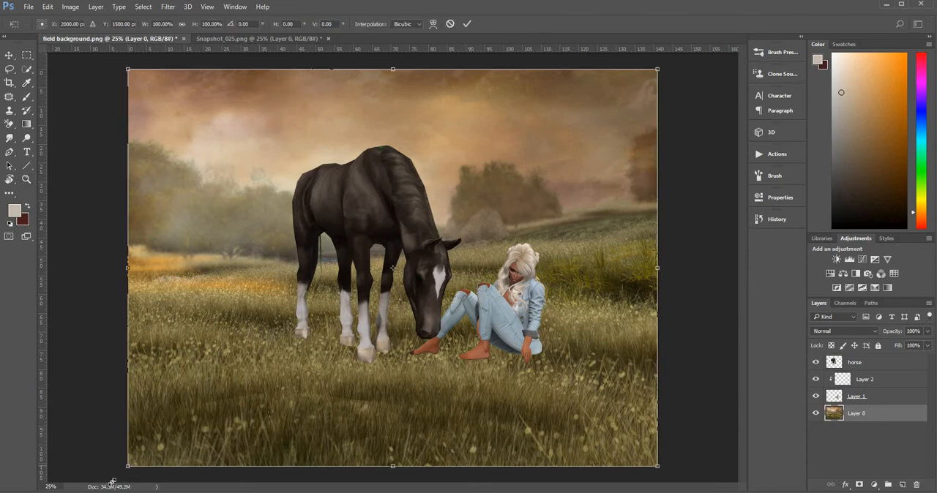
pyautogui.moveTo(128, 466); pyautogui.dragTo(94, 492)
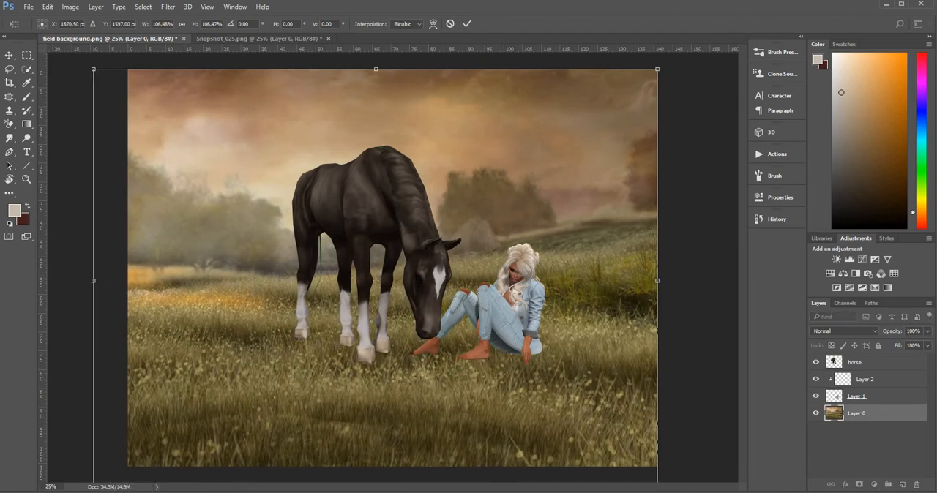
pyautogui.moveTo(595, 440)
pyautogui.mouseDown()
pyautogui.moveTo(608, 431)
pyautogui.moveTo(611, 441)
pyautogui.mouseUp()
pyautogui.moveTo(610, 444); pyautogui.dragTo(627, 427)
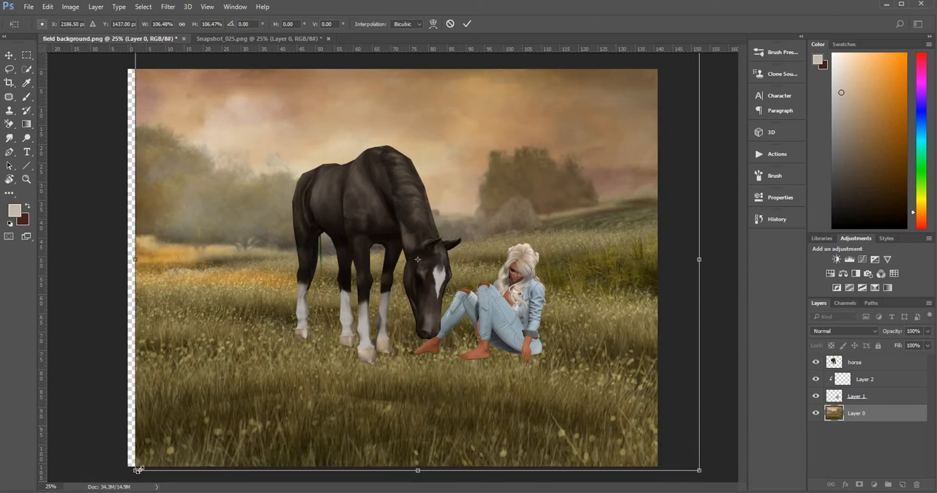
pyautogui.moveTo(130, 475); pyautogui.dragTo(129, 470)
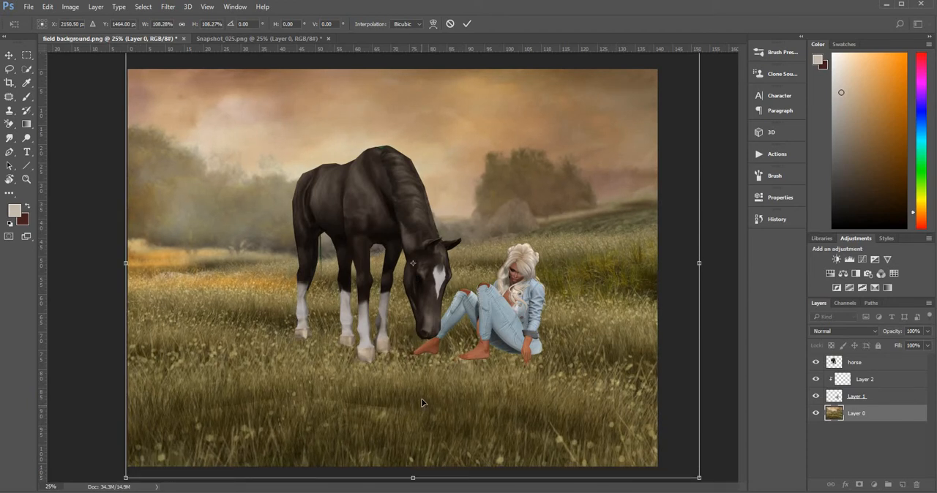
pyautogui.moveTo(425, 405); pyautogui.dragTo(415, 396)
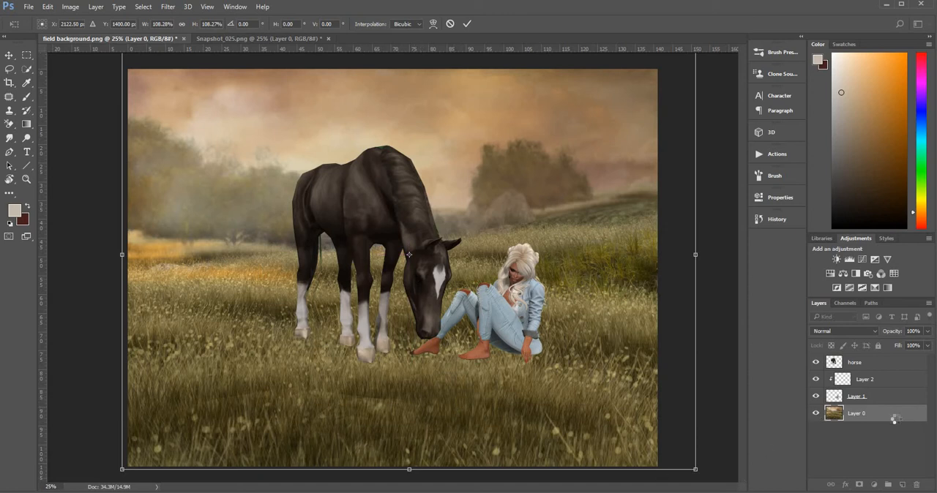
pyautogui.press('z')
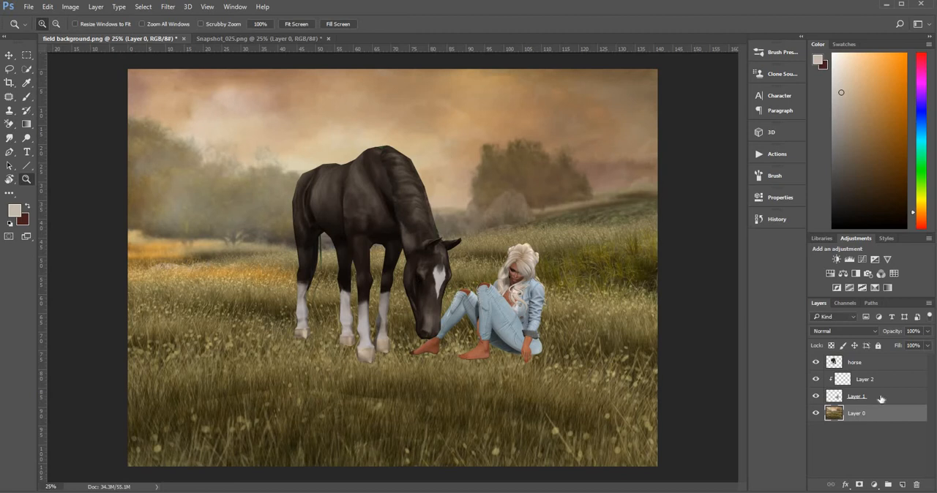
# Group the horse, Layer 2 and Layer 1 together and add a layer mask to the group.
pyautogui.click(881, 397)
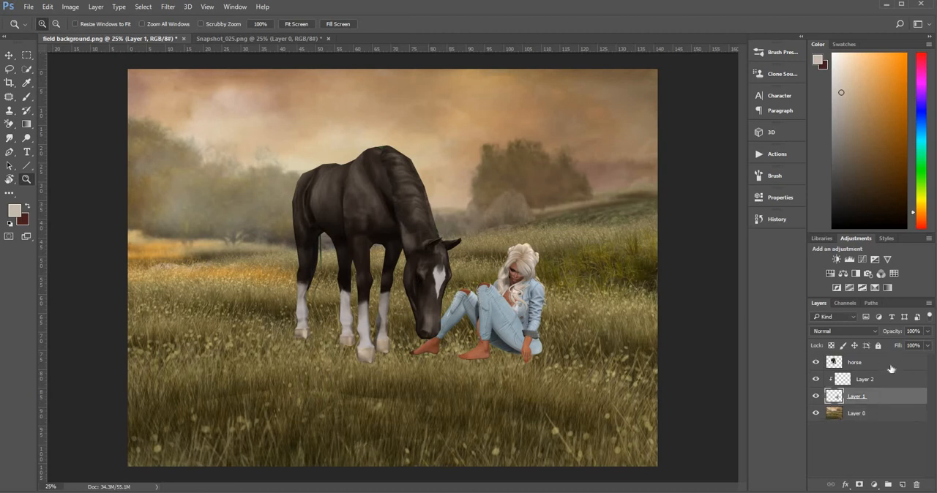
pyautogui.keyDown('shift'); pyautogui.click(892, 369); pyautogui.keyUp('shift')
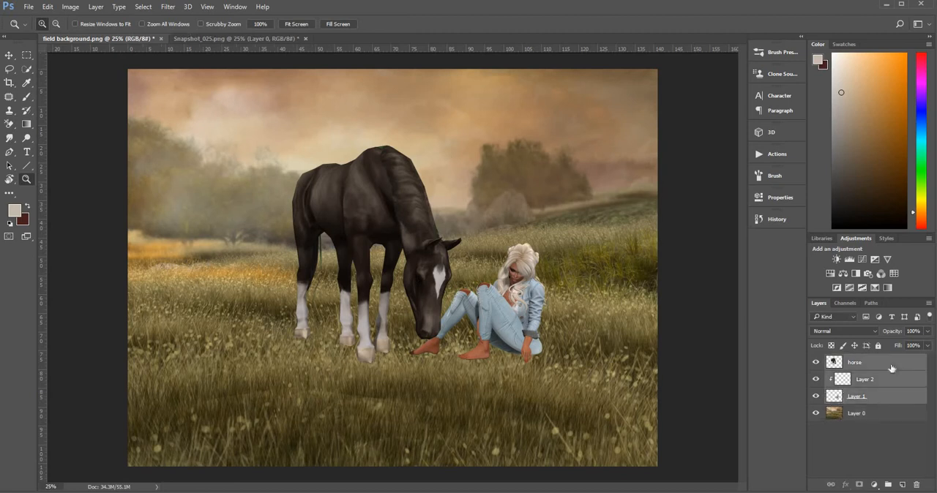
pyautogui.hotkey('ctrl', 'g')
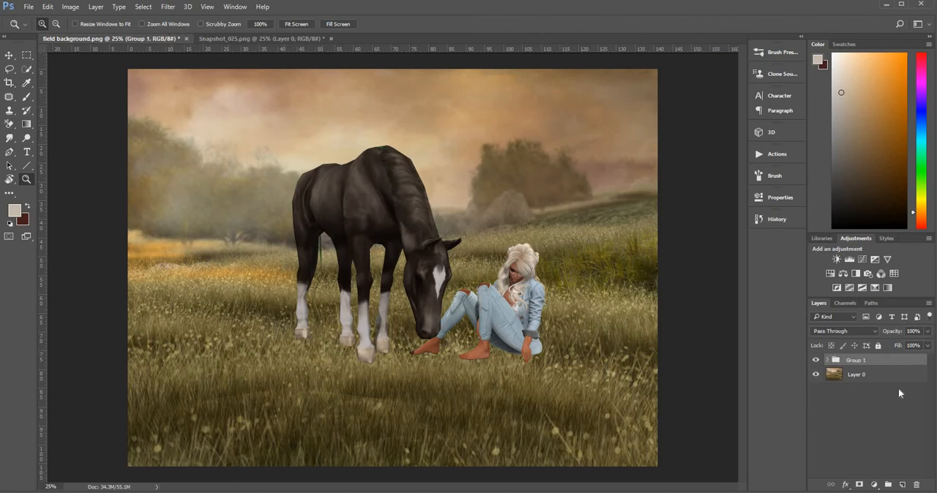
pyautogui.click(860, 485)
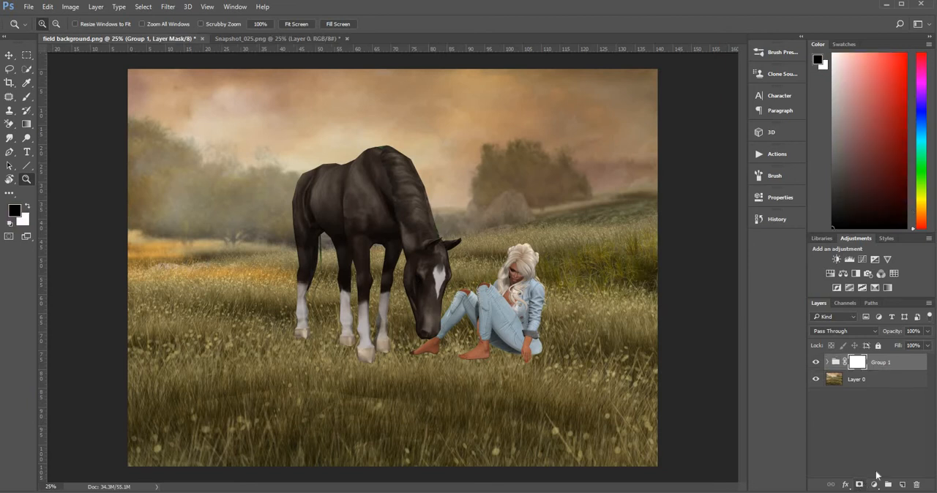
# Choose the Brush tool with the 134 px grass-blade tip for the Group 1 mask and expand the group.
pyautogui.click(27, 98)
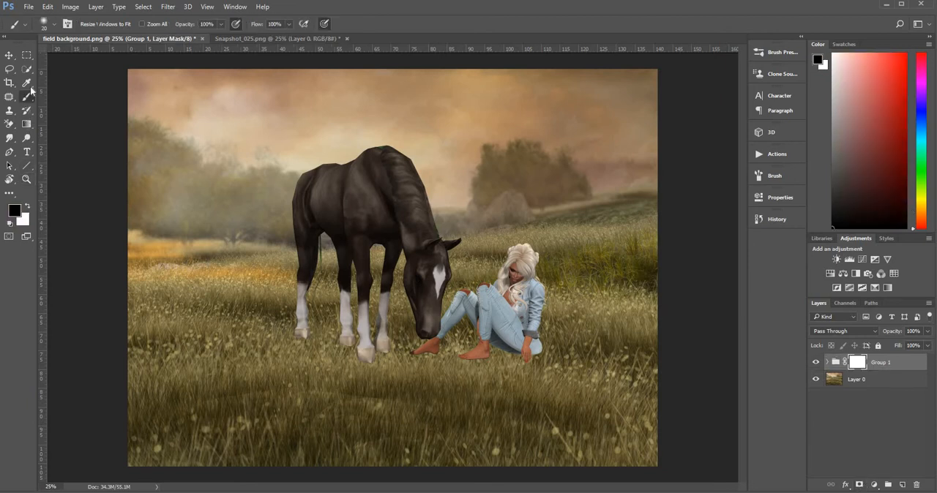
pyautogui.click(54, 26)
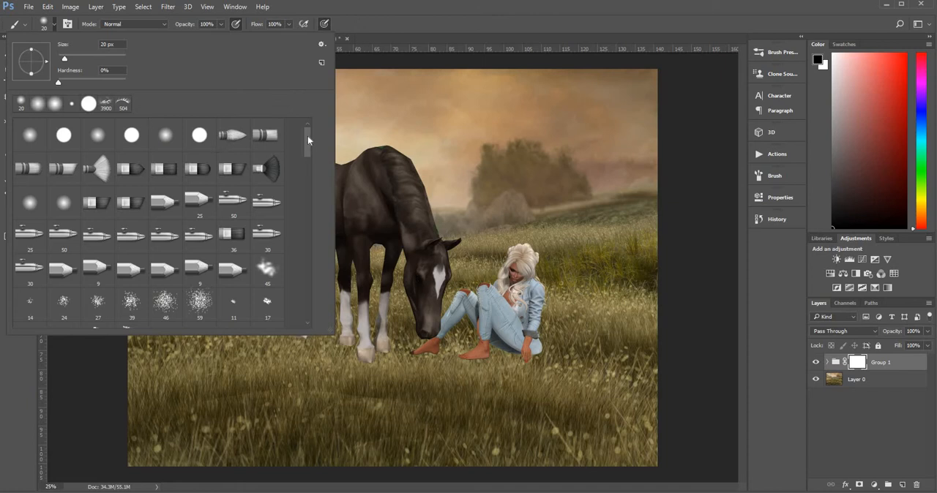
pyautogui.moveTo(307, 136); pyautogui.dragTo(308, 156)
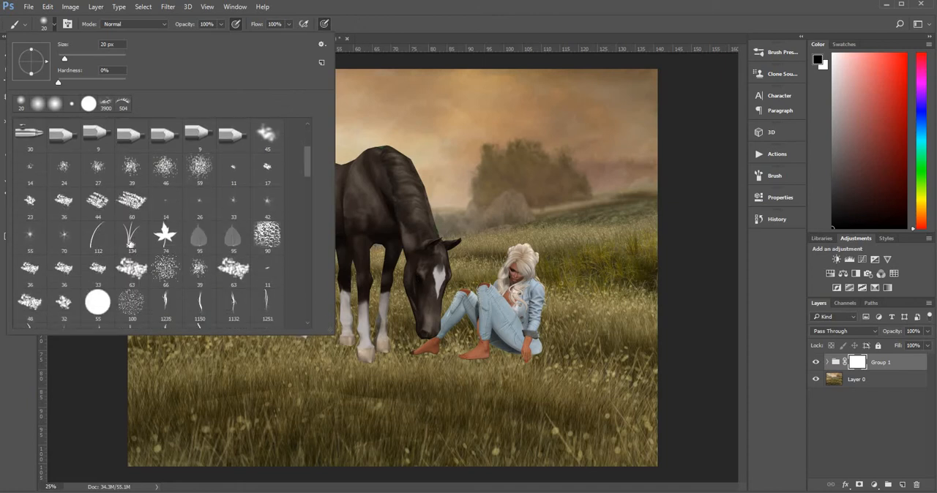
pyautogui.click(130, 244)
pyautogui.click(376, 387)
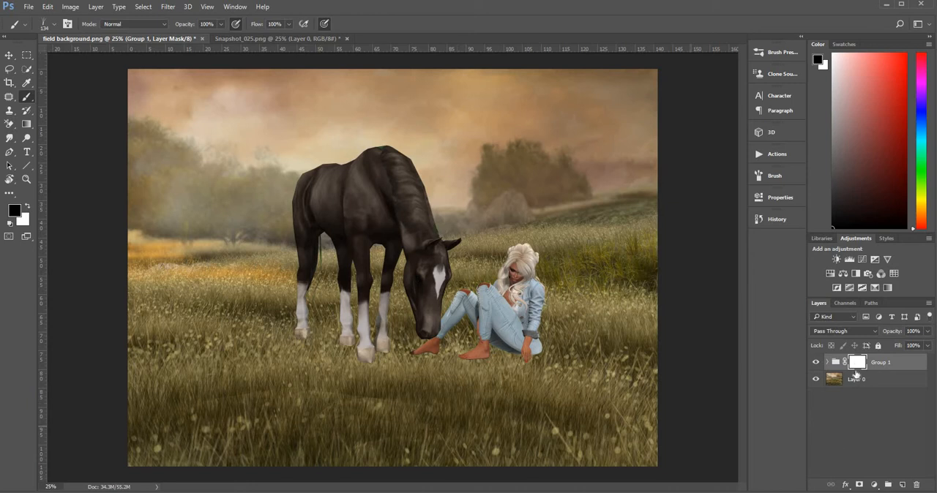
pyautogui.click(828, 362)
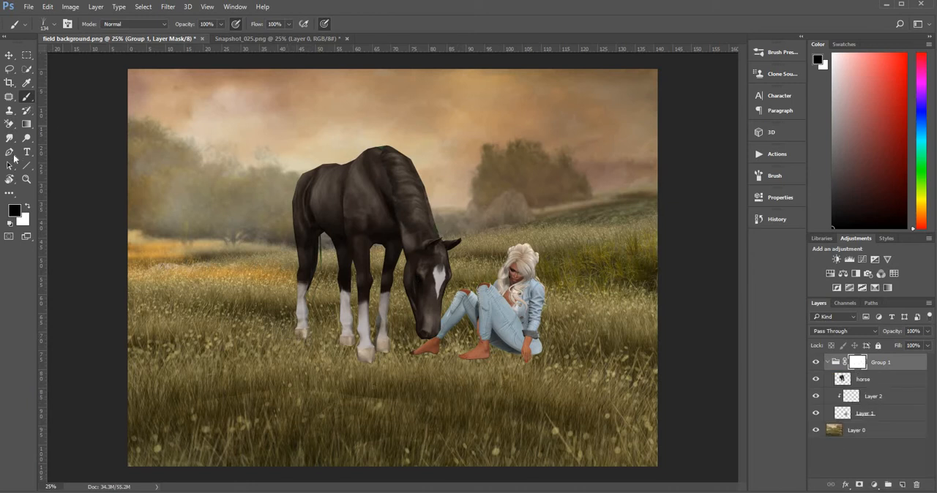
# Paint black grass strokes at 600 px on the Group 1 mask over the horse's hooves.
pyautogui.press('z')
pyautogui.click(370, 375)
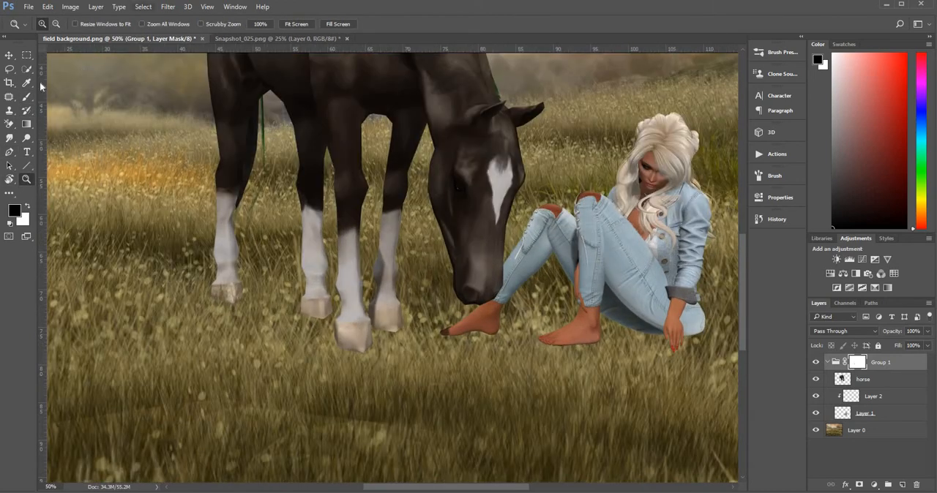
pyautogui.press('b')
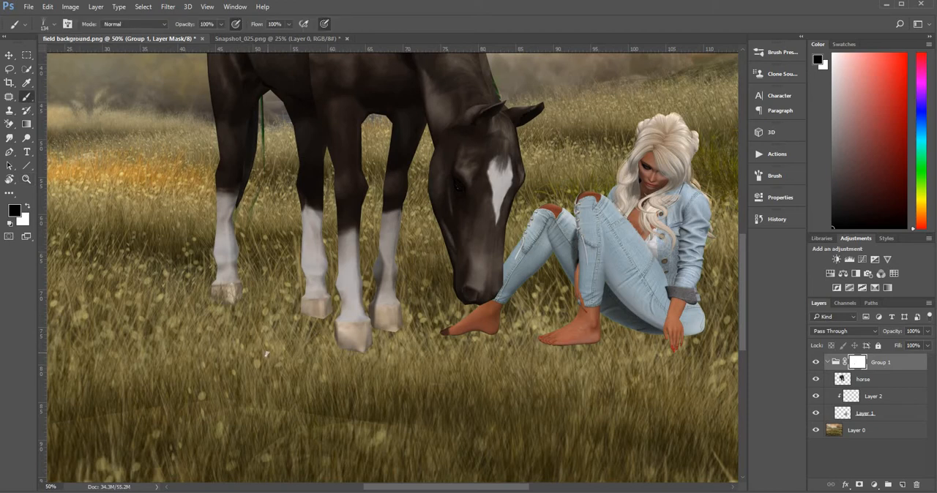
pyautogui.press(']')
pyautogui.press(']')
pyautogui.press(']')
pyautogui.press(']')
pyautogui.press(']')
pyautogui.press(']')
pyautogui.press(']')
pyautogui.press(']')
pyautogui.click(366, 361)
pyautogui.click(364, 357)
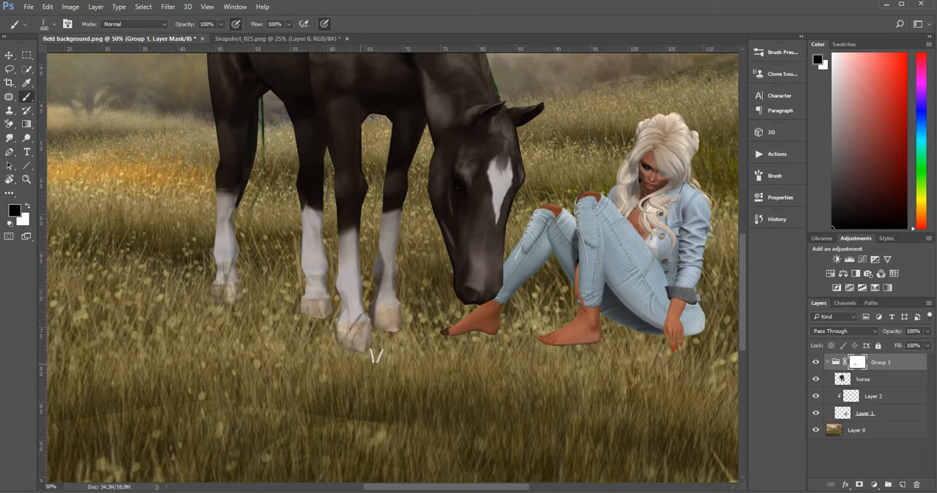
pyautogui.click(376, 356)
pyautogui.click(368, 360)
pyautogui.click(389, 358)
pyautogui.click(413, 357)
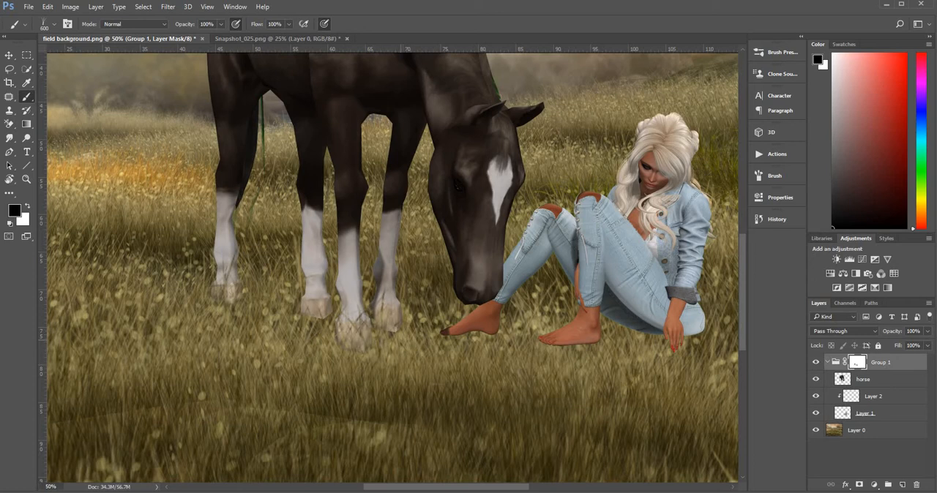
# Set the foreground colour to a mid grey with 50% brightness (807e7e) for painting on the mask.
pyautogui.click(27, 207)
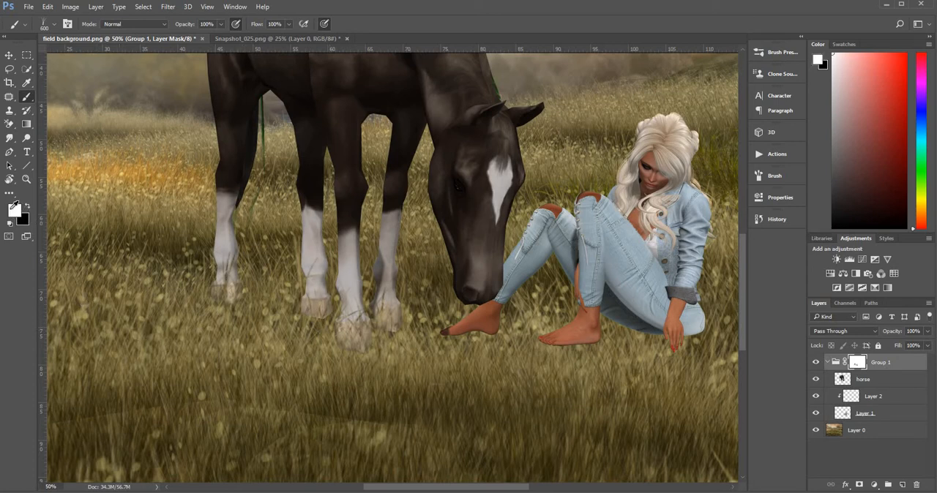
pyautogui.click(14, 209)
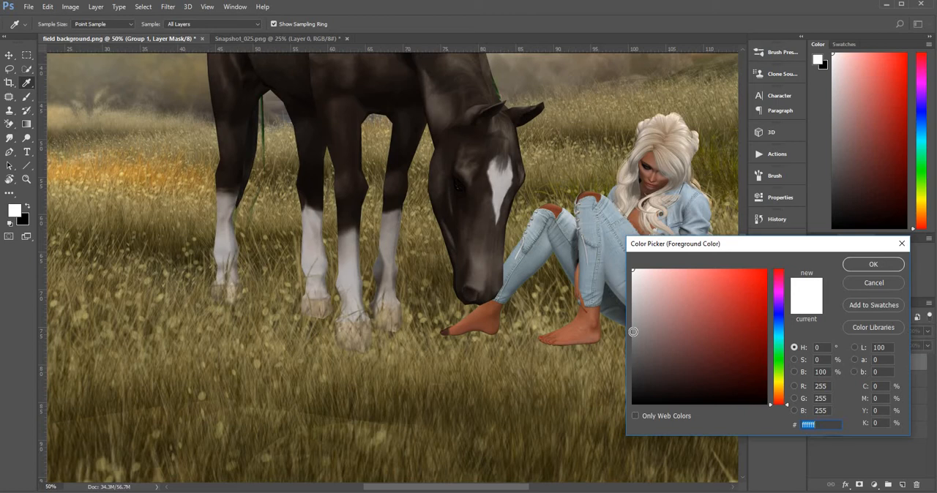
pyautogui.click(633, 331)
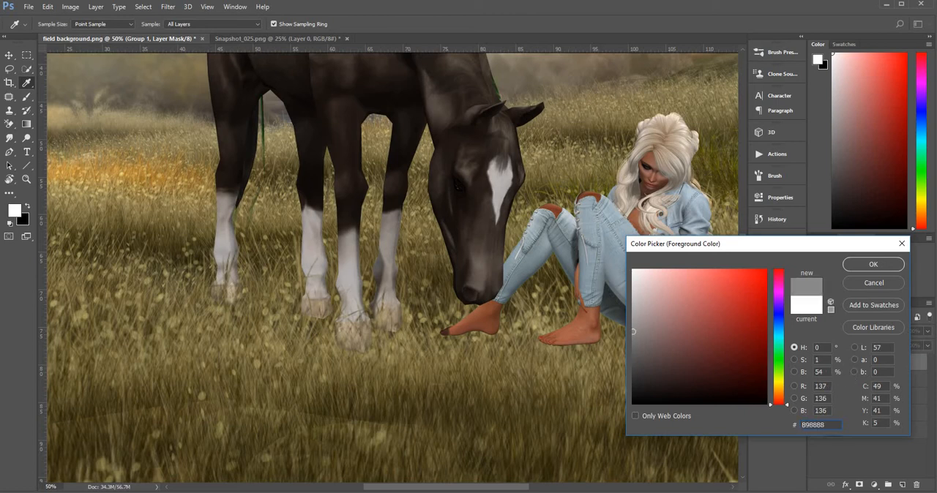
pyautogui.click(812, 372)
pyautogui.write('50')
pyautogui.click(874, 265)
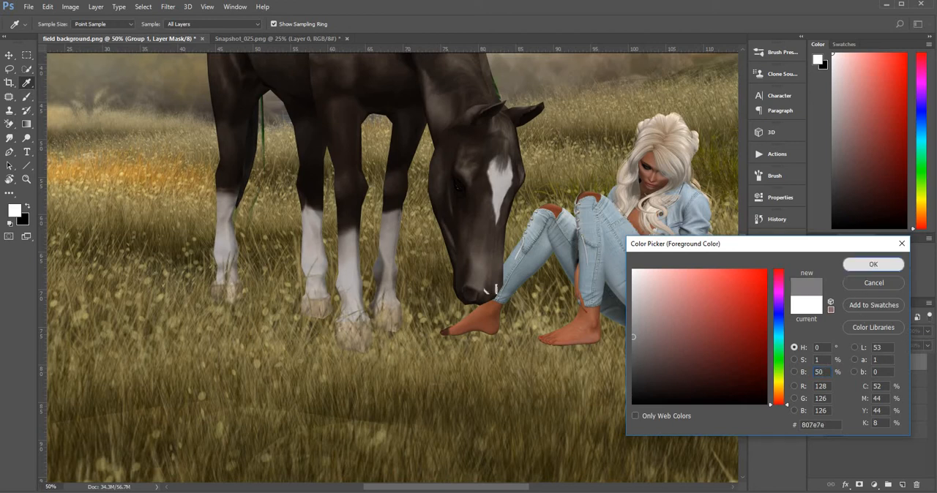
pyautogui.press('b')
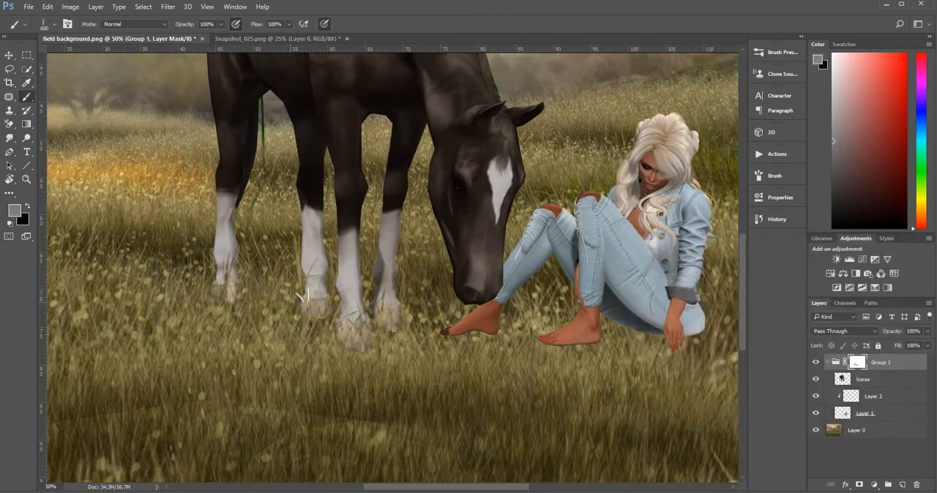
# Paint grey grass strokes at 300 px on the mask over the horse's hooves and the woman's feet, seat and hand.
pyautogui.moveTo(349, 340)
pyautogui.mouseDown()
pyautogui.moveTo(338, 344)
pyautogui.moveTo(391, 334)
pyautogui.moveTo(396, 326)
pyautogui.moveTo(385, 324)
pyautogui.mouseUp()
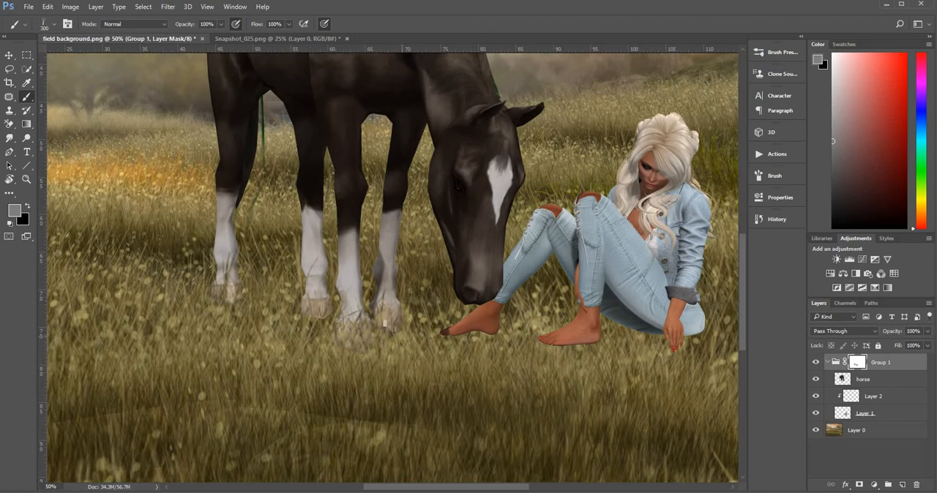
pyautogui.moveTo(319, 312); pyautogui.dragTo(308, 322)
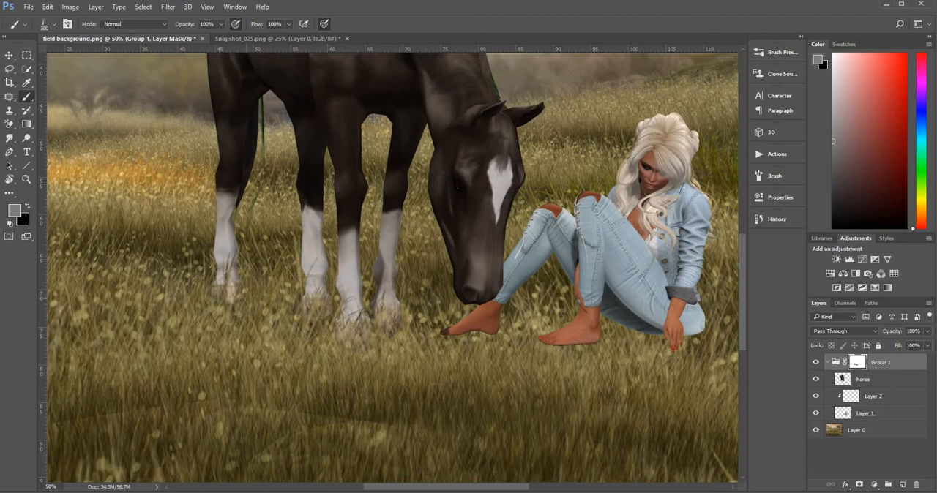
pyautogui.moveTo(232, 291)
pyautogui.mouseDown()
pyautogui.moveTo(235, 301)
pyautogui.moveTo(200, 294)
pyautogui.moveTo(234, 294)
pyautogui.moveTo(247, 305)
pyautogui.mouseUp()
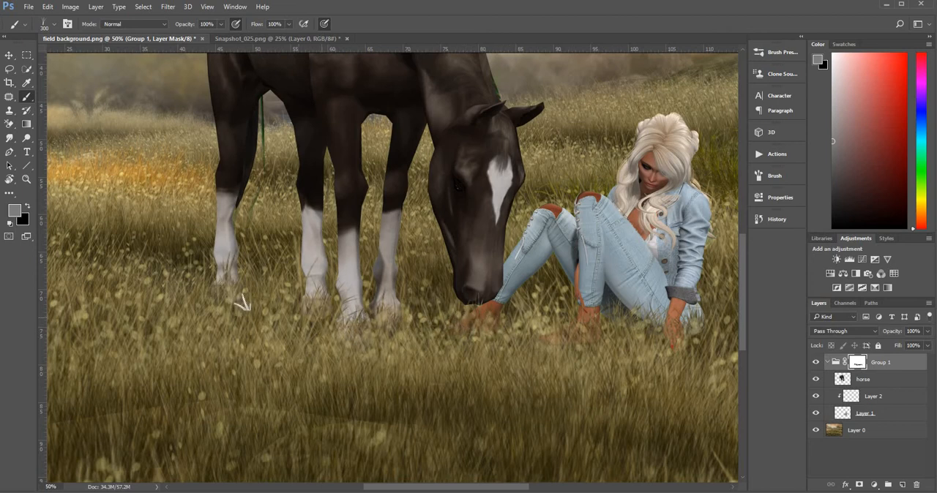
# Reset the colours to white over black and choose a soft round brush at 300 px.
pyautogui.click(9, 223)
pyautogui.rightClick(56, 58)
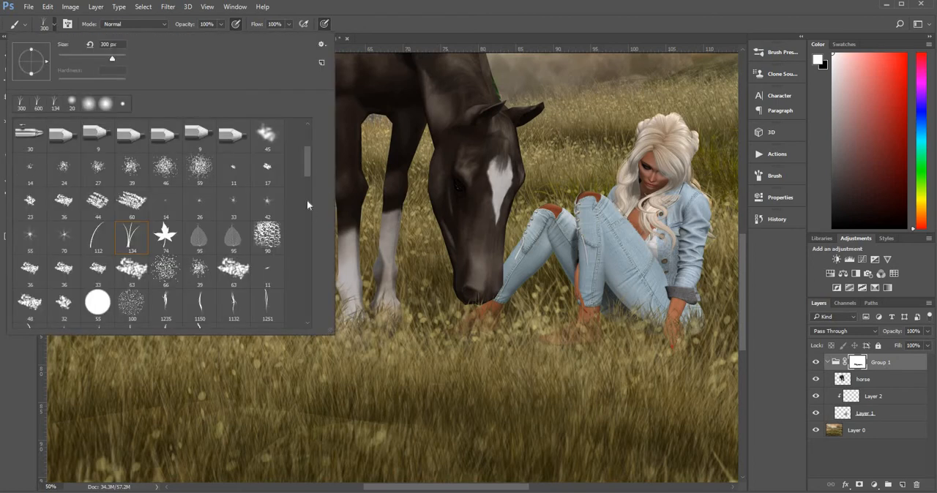
pyautogui.scroll(4, 307, 121)
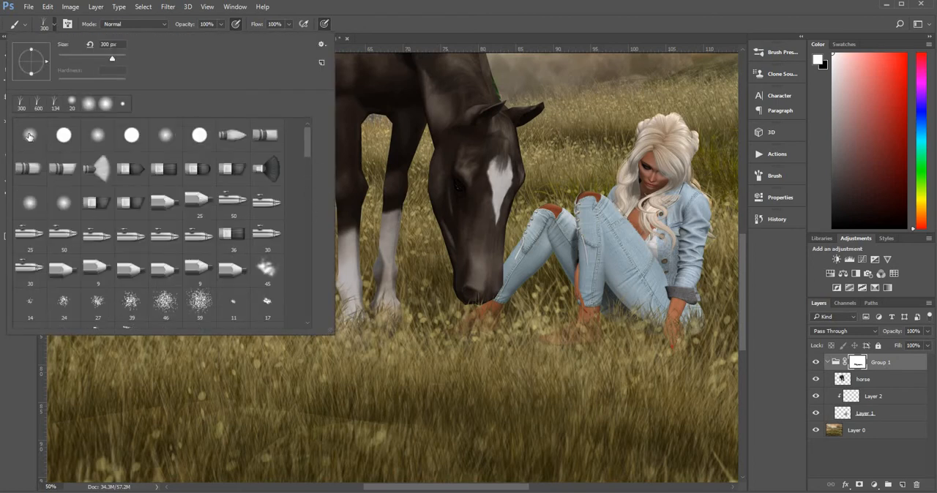
pyautogui.click(30, 136)
pyautogui.click(77, 79)
pyautogui.hotkey('shift', ']')
pyautogui.press('Return')
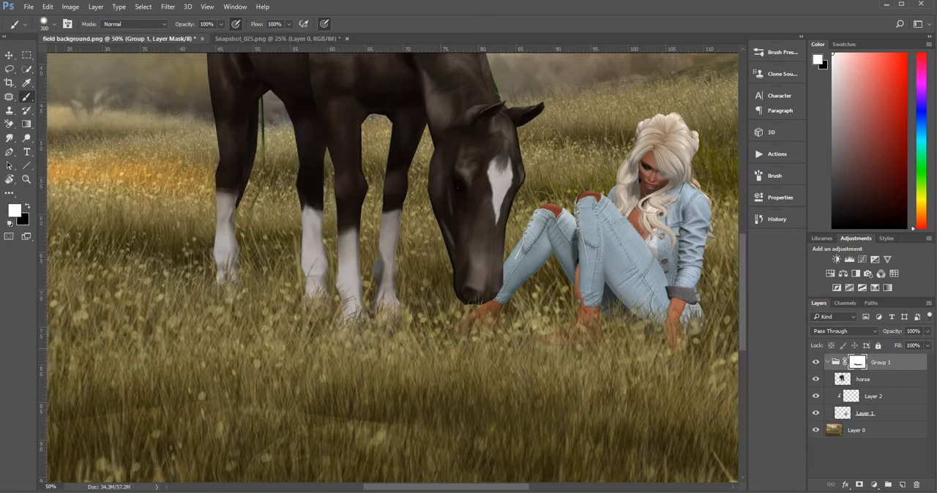
# Paint white on the mask with a 25 px soft brush to restore the woman's resting hand and wrist.
pyautogui.click(26, 179)
pyautogui.click(642, 324)
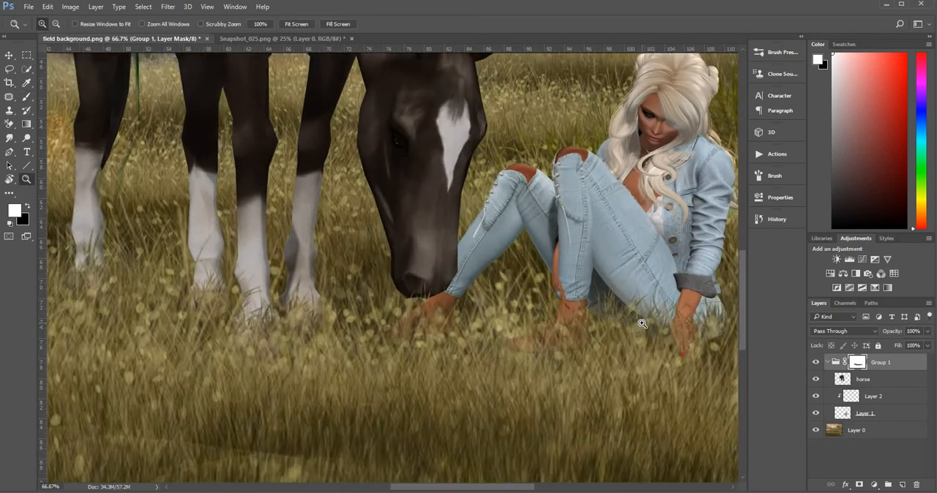
pyautogui.click(642, 324)
pyautogui.click(639, 325)
pyautogui.moveTo(391, 338); pyautogui.dragTo(345, 329)
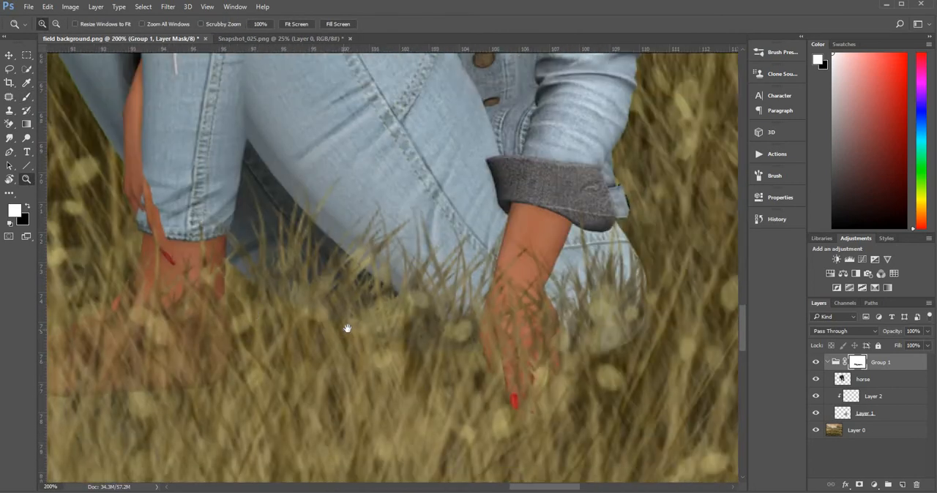
pyautogui.click(27, 97)
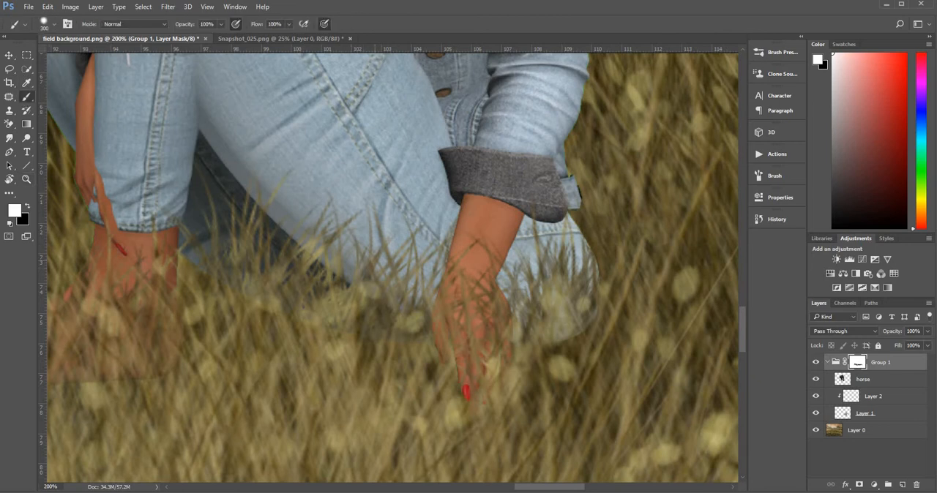
pyautogui.press('[')
pyautogui.press('[')
pyautogui.press('[')
pyautogui.press('[')
pyautogui.press('[')
pyautogui.press('[')
pyautogui.press('[')
pyautogui.press('[')
pyautogui.press('[')
pyautogui.press('[')
pyautogui.press('[')
pyautogui.press('[')
pyautogui.press('[')
pyautogui.press('[')
pyautogui.press('[')
pyautogui.moveTo(464, 315)
pyautogui.mouseDown()
pyautogui.moveTo(485, 236)
pyautogui.moveTo(501, 258)
pyautogui.mouseUp()
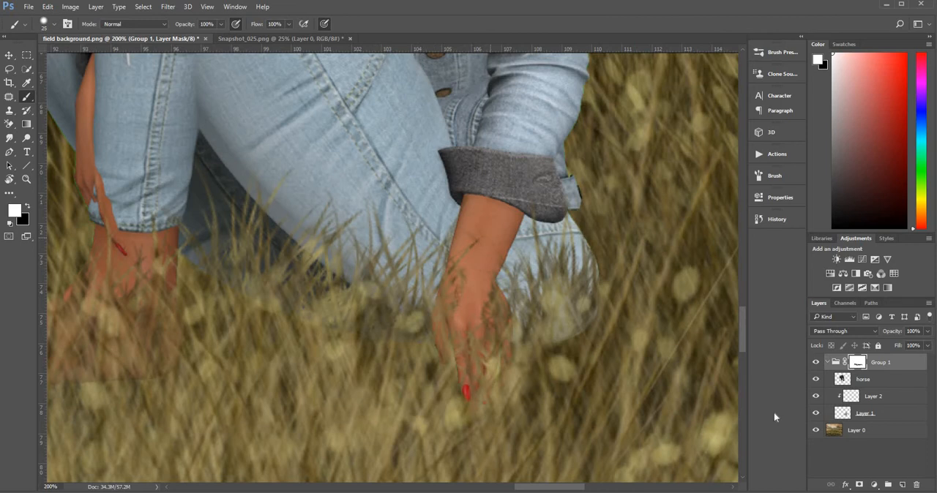
# Load Layer 1's outline as a selection and paint white inside it to restore the fingers and hand, reducing the brush to 8 px.
pyautogui.keyDown('ctrl'); pyautogui.click(843, 414); pyautogui.keyUp('ctrl')
pyautogui.moveTo(468, 366)
pyautogui.mouseDown()
pyautogui.moveTo(473, 403)
pyautogui.moveTo(467, 325)
pyautogui.moveTo(463, 370)
pyautogui.moveTo(482, 382)
pyautogui.moveTo(493, 357)
pyautogui.mouseUp()
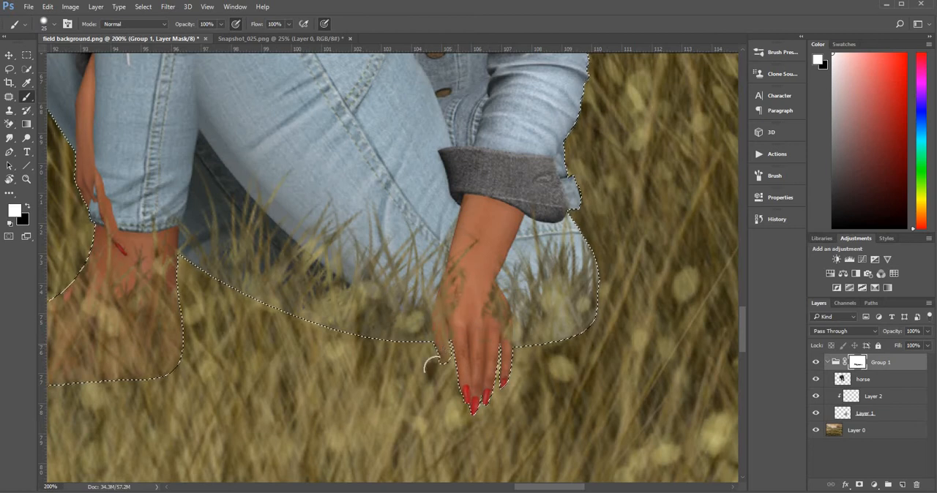
pyautogui.moveTo(456, 316)
pyautogui.mouseDown()
pyautogui.moveTo(461, 279)
pyautogui.moveTo(442, 296)
pyautogui.moveTo(469, 225)
pyautogui.moveTo(460, 284)
pyautogui.moveTo(475, 270)
pyautogui.moveTo(486, 291)
pyautogui.moveTo(477, 250)
pyautogui.mouseUp()
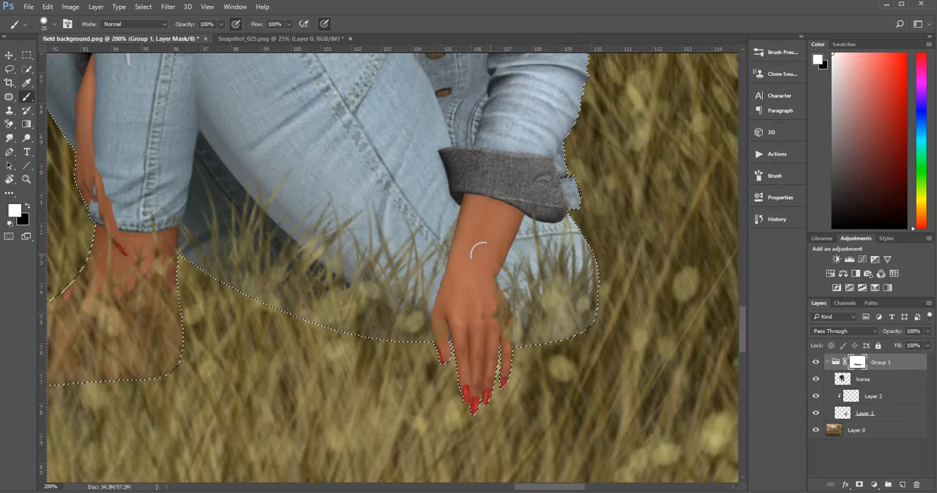
pyautogui.press('[')
pyautogui.press('[')
pyautogui.press('[')
pyautogui.press('[')
pyautogui.press('[')
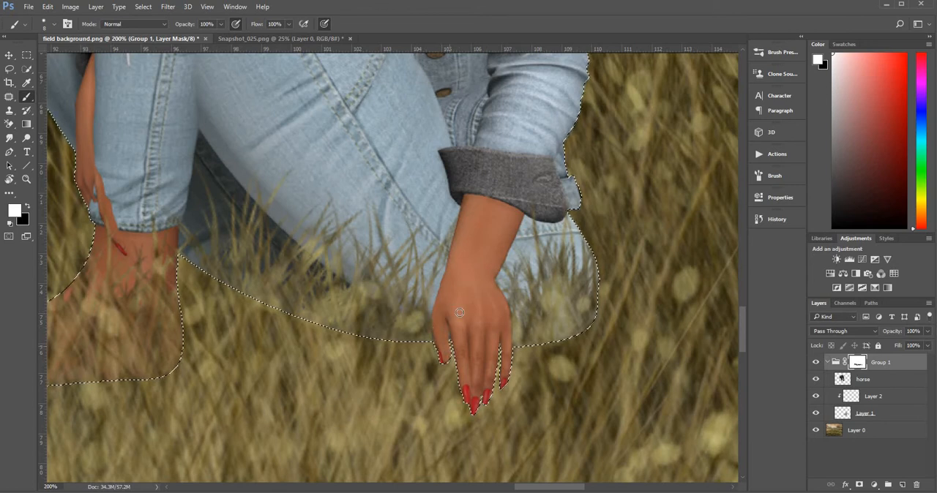
# Deselect the woman's outline.
pyautogui.press('z')
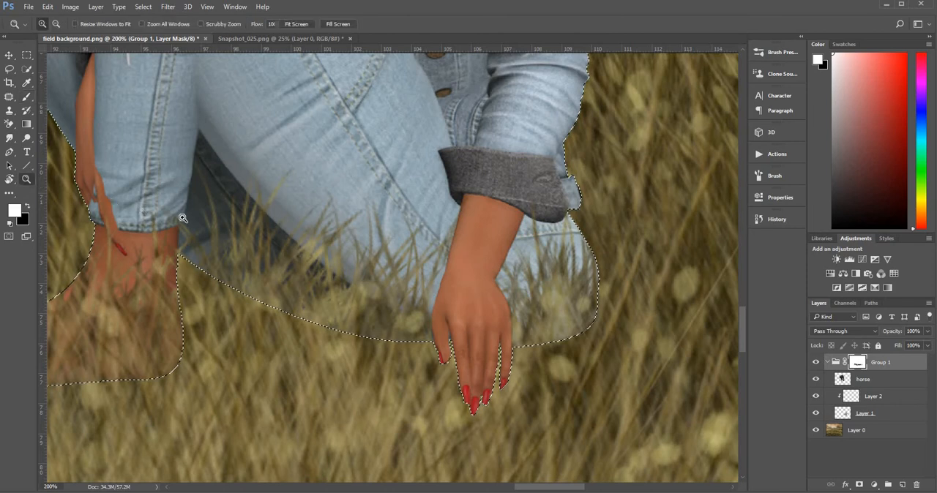
pyautogui.keyDown('alt'); pyautogui.click(185, 218); pyautogui.keyUp('alt')
pyautogui.keyDown('alt'); pyautogui.click(200, 219); pyautogui.keyUp('alt')
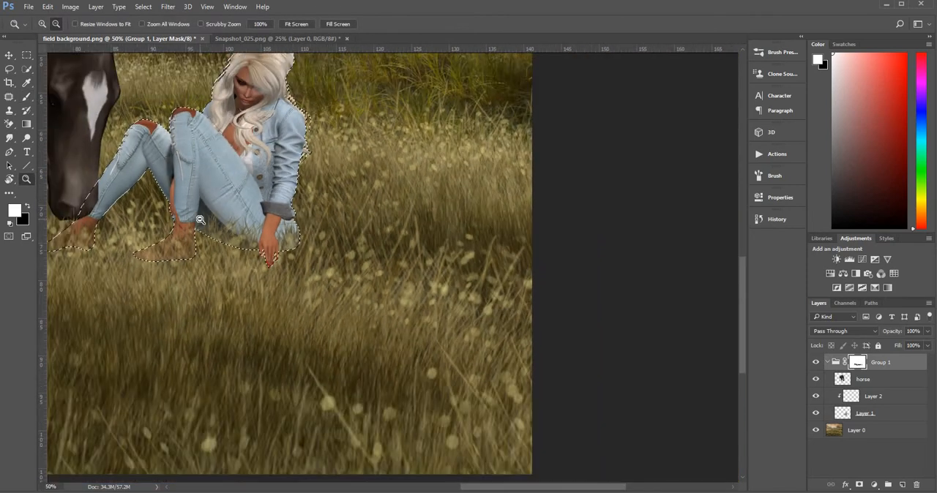
pyautogui.keyDown('alt'); pyautogui.click(200, 220); pyautogui.keyUp('alt')
pyautogui.click(513, 286)
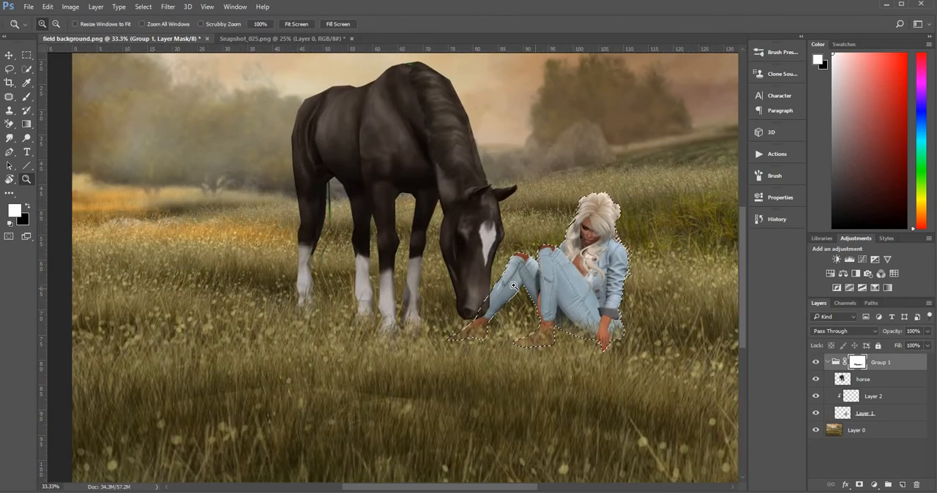
pyautogui.hotkey('ctrl', 'd')
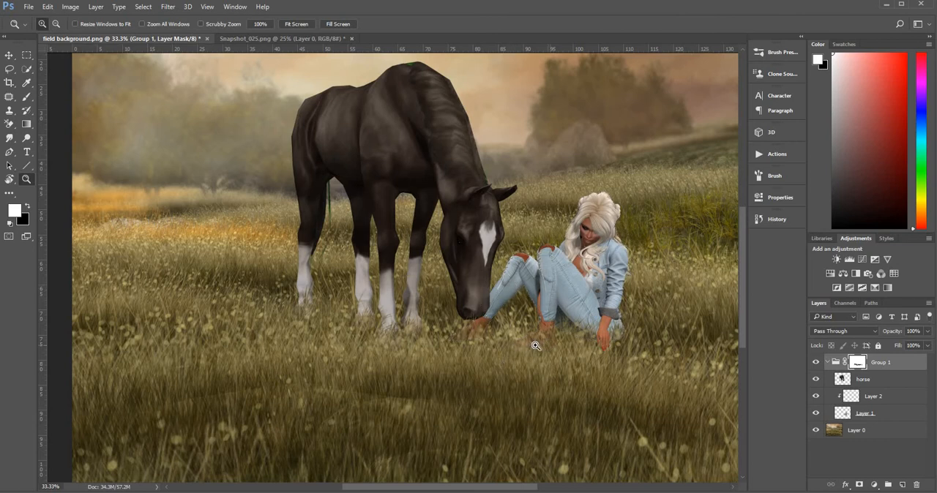
# Switch the painting colour to black and enlarge the soft round brush to 175 px.
pyautogui.click(27, 206)
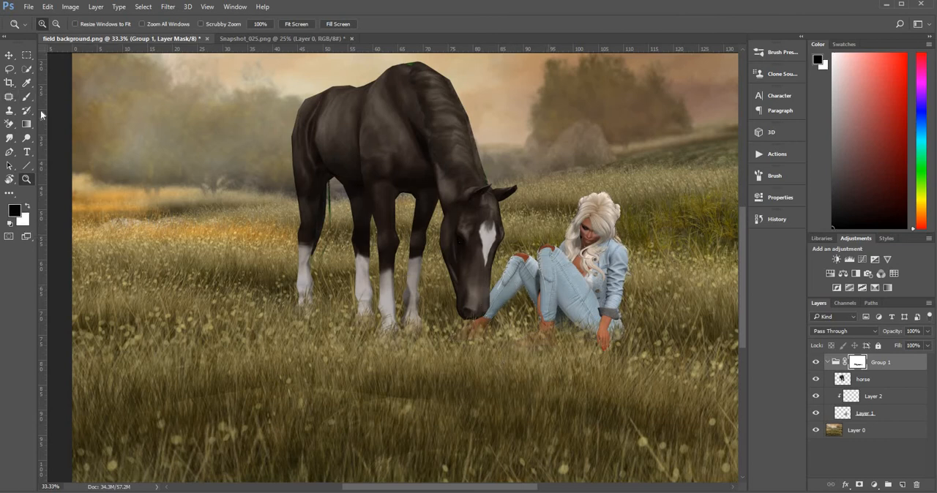
pyautogui.click(26, 96)
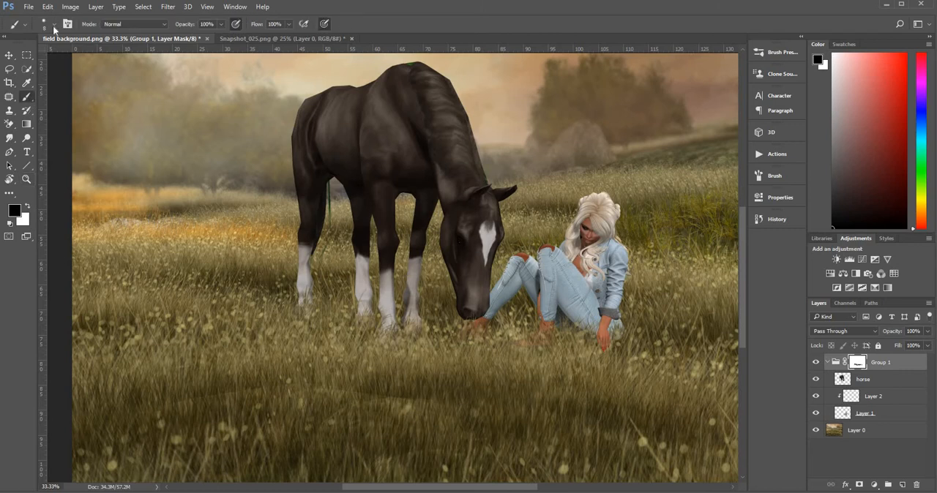
pyautogui.click(53, 25)
pyautogui.moveTo(32, 86); pyautogui.dragTo(18, 97)
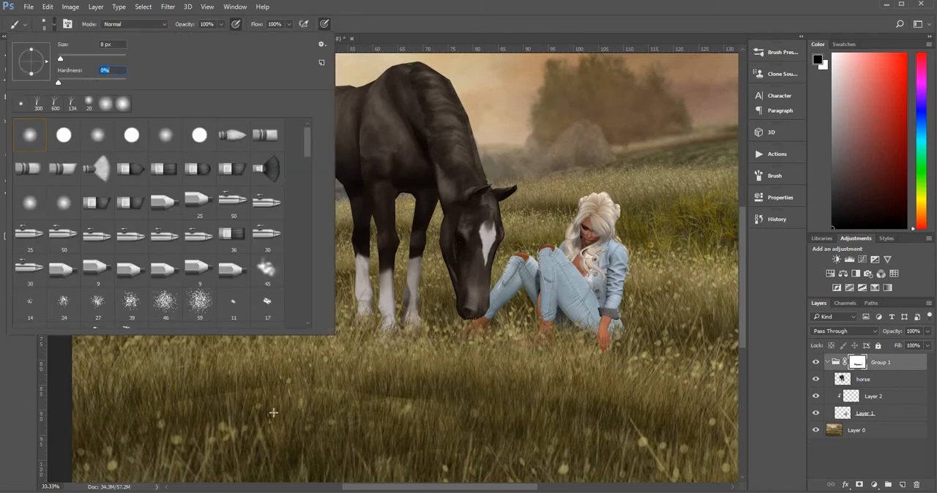
pyautogui.click(591, 395)
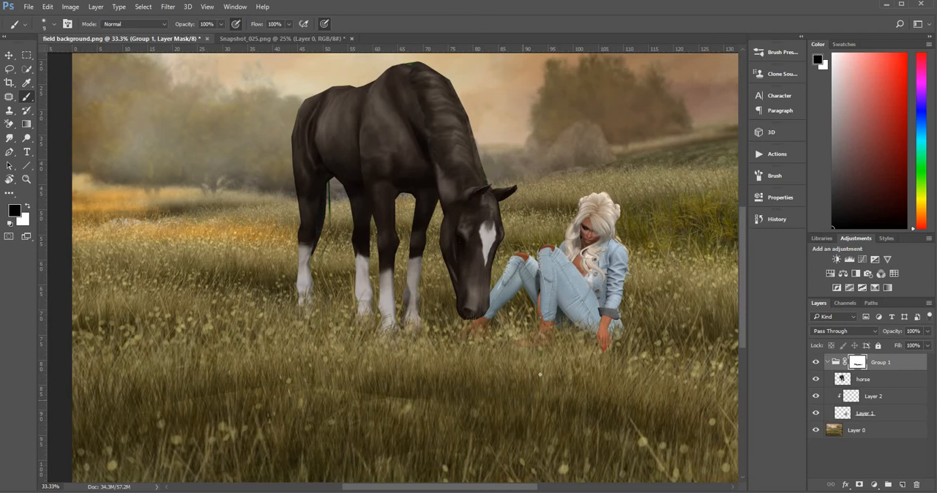
pyautogui.press(']')
pyautogui.press(']')
pyautogui.press(']')
pyautogui.press(']')
pyautogui.press(']')
pyautogui.press(']')
pyautogui.press(']')
pyautogui.press(']')
pyautogui.press(']')
pyautogui.press(']')
pyautogui.press(']')
# Add a second mask to Group 1 and a layer mask to the horse layer.
pyautogui.click(859, 486)
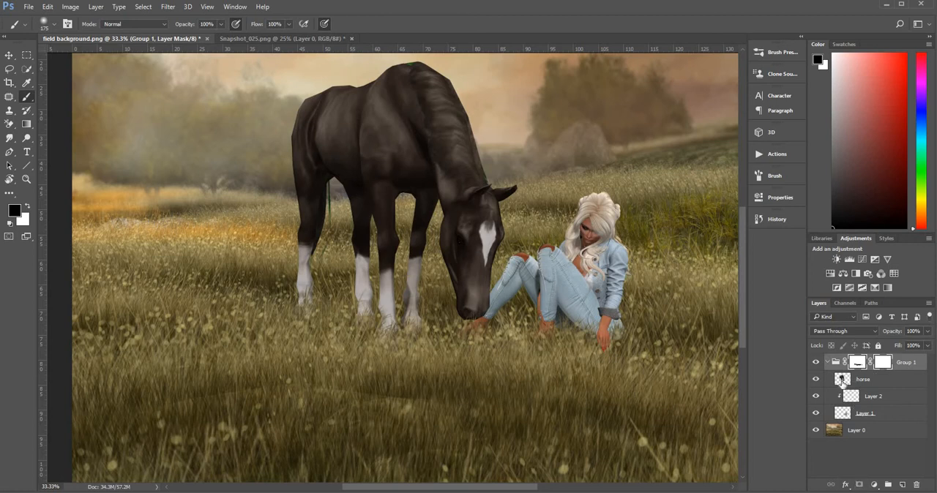
pyautogui.click(842, 380)
pyautogui.click(859, 486)
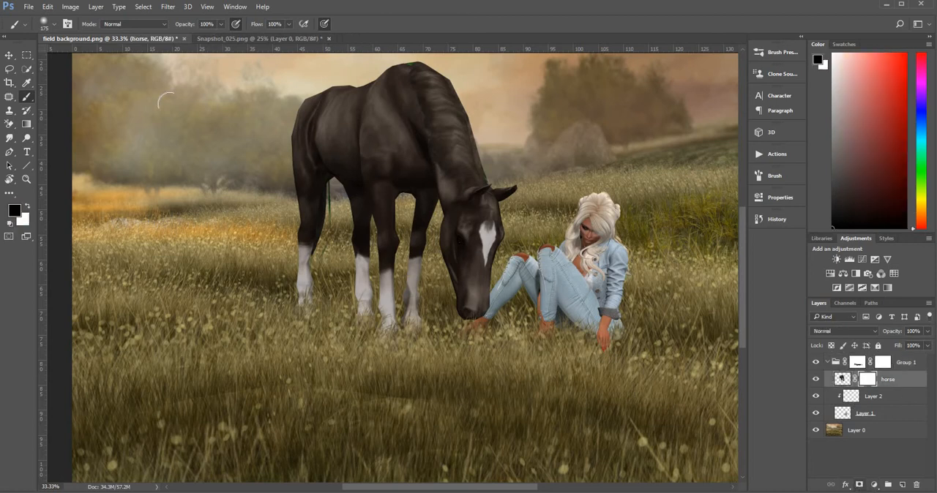
# Paint black on the horse mask to hide the green strand beside the hind leg, reducing the soft brush to 20 px.
pyautogui.click(27, 179)
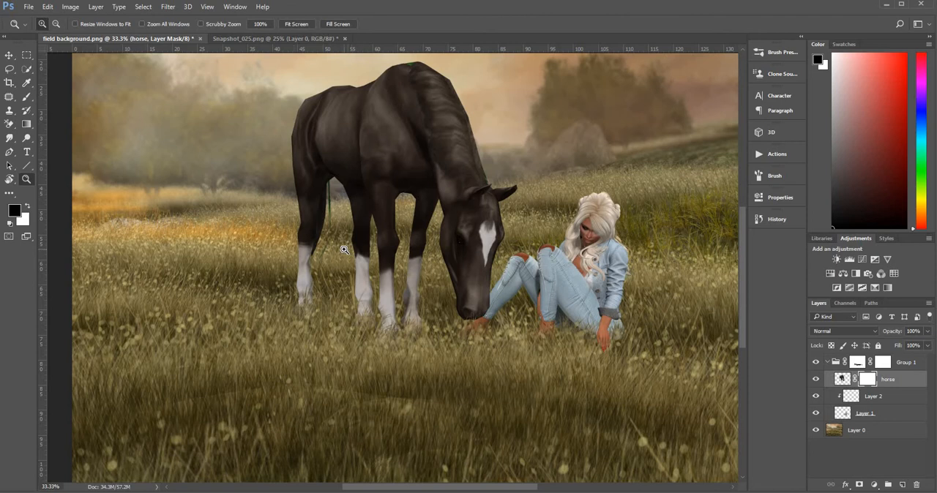
pyautogui.click(344, 249)
pyautogui.click(347, 247)
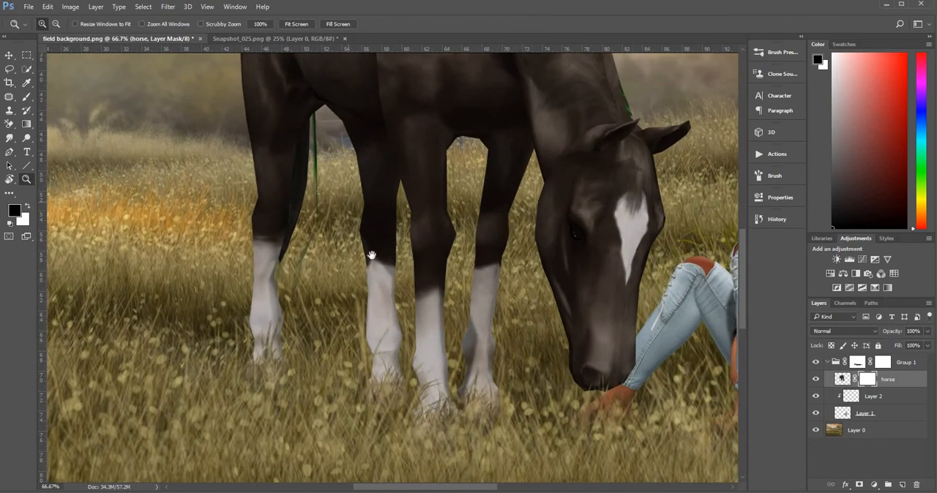
pyautogui.moveTo(372, 256); pyautogui.dragTo(372, 263)
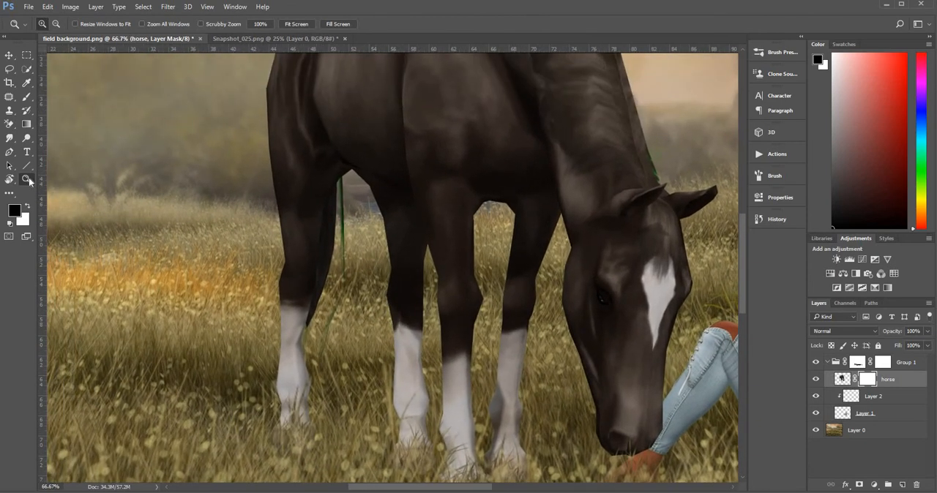
pyautogui.click(27, 96)
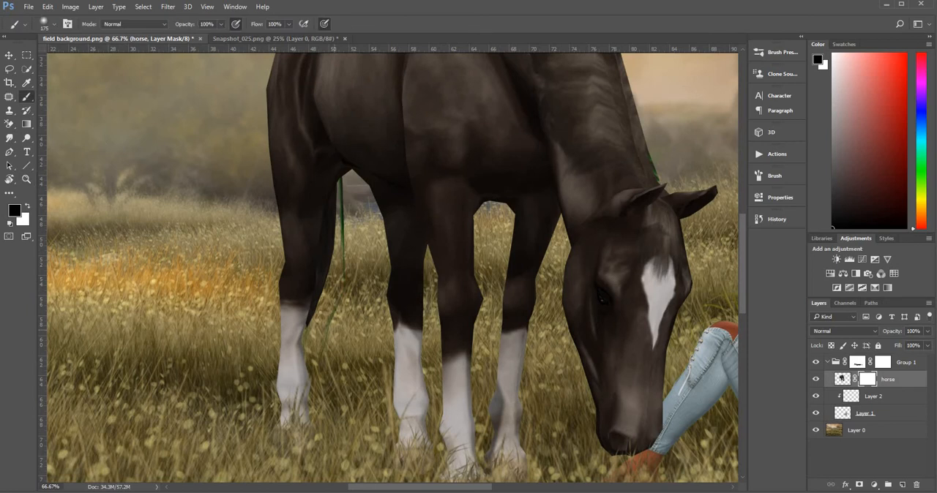
pyautogui.press('[')
pyautogui.press('[')
pyautogui.press('[')
pyautogui.press('[')
pyautogui.press('[')
pyautogui.press('[')
pyautogui.moveTo(325, 342)
pyautogui.mouseDown()
pyautogui.moveTo(346, 291)
pyautogui.moveTo(350, 242)
pyautogui.moveTo(357, 266)
pyautogui.moveTo(344, 189)
pyautogui.mouseUp()
pyautogui.press('[')
pyautogui.press('[')
pyautogui.press('[')
pyautogui.press('[')
pyautogui.press('[')
pyautogui.press('[')
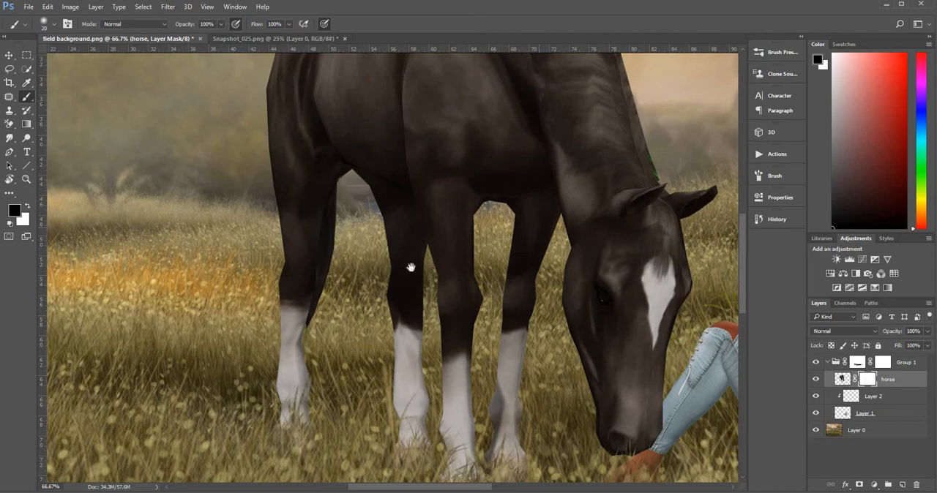
# Add a new layer clipped to the horse layer and set its blend mode to Hue.
pyautogui.moveTo(410, 268); pyautogui.dragTo(380, 342)
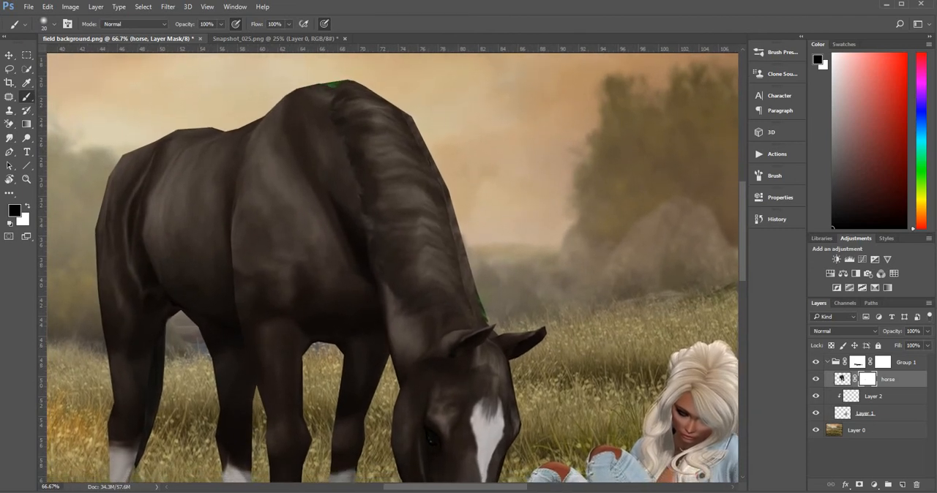
pyautogui.click(903, 485)
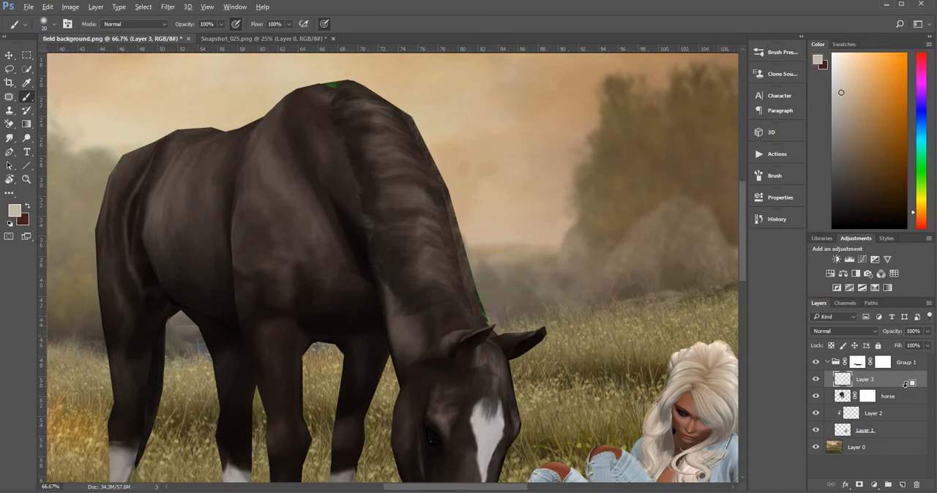
pyautogui.click(865, 330)
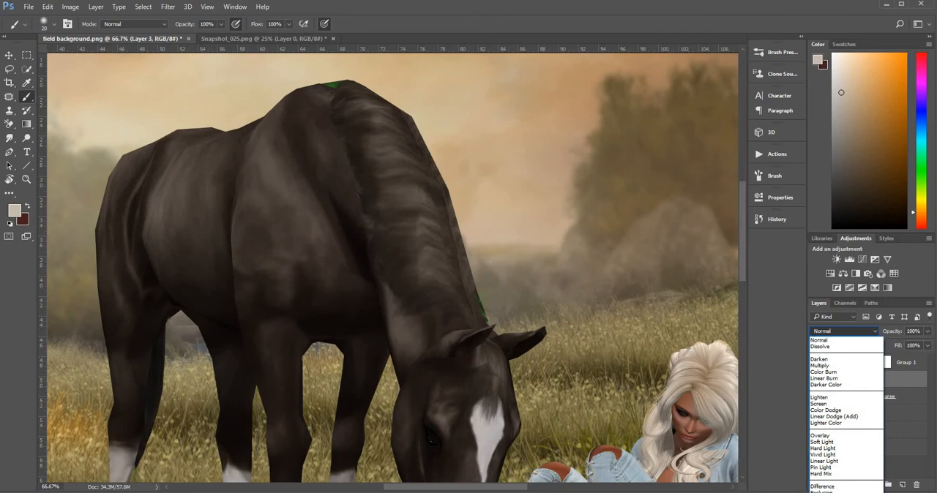
pyautogui.click(819, 492)
# Paint a sampled dark coat colour over the green fringes on the horse's neck and withers, and set the layer's blend mode to Color.
pyautogui.click(26, 83)
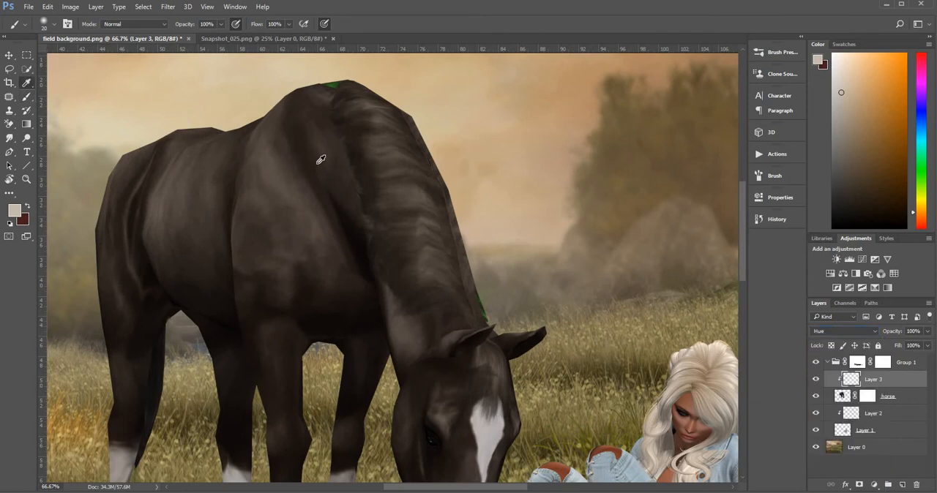
pyautogui.click(342, 133)
pyautogui.press('b')
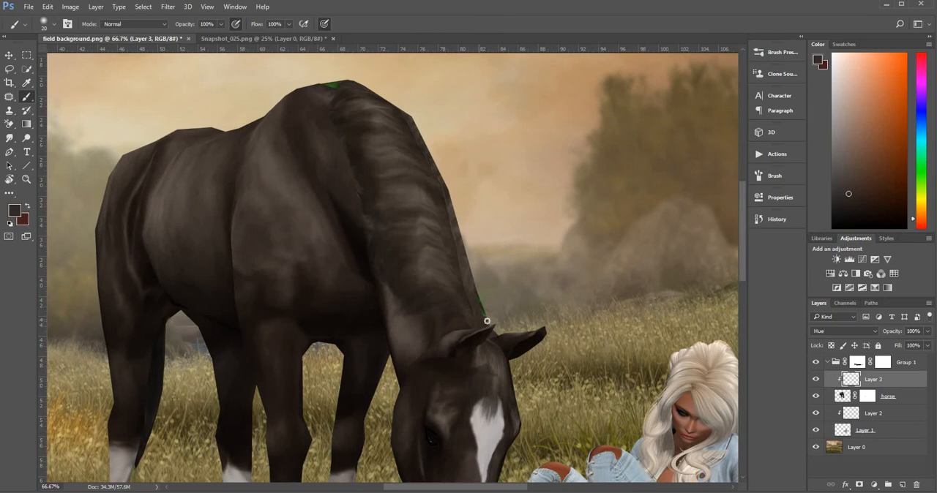
pyautogui.moveTo(486, 320); pyautogui.dragTo(472, 284)
pyautogui.moveTo(338, 79); pyautogui.dragTo(336, 84)
pyautogui.click(867, 331)
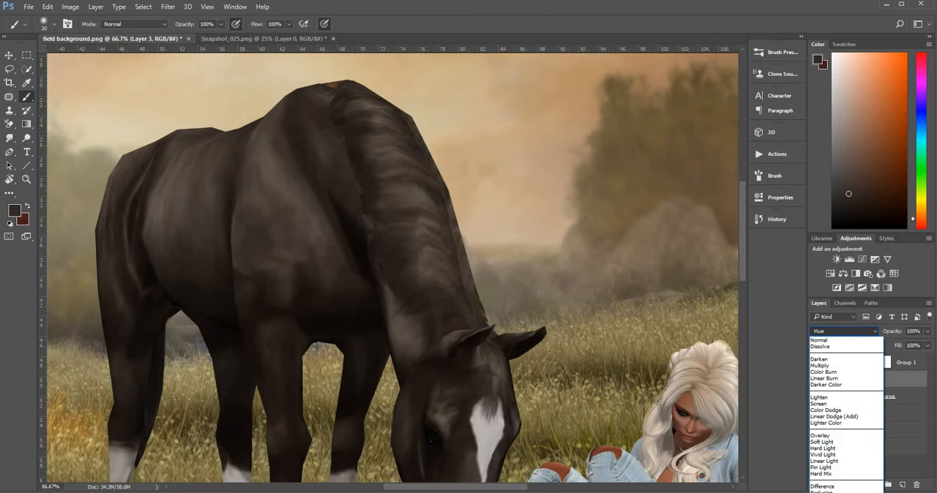
pyautogui.click(819, 492)
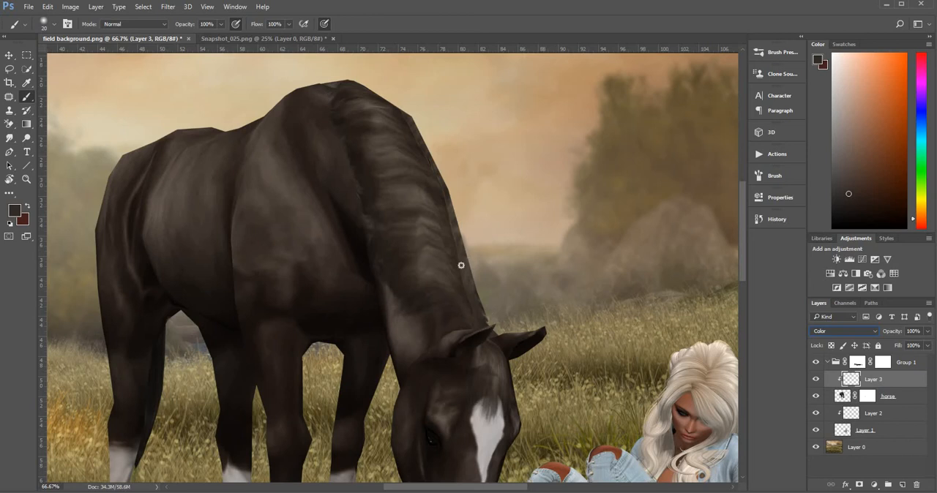
# Scale Group 1 with Free Transform to about 125% and reposition the horse and woman in the field.
pyautogui.click(26, 179)
pyautogui.keyDown('alt'); pyautogui.click(376, 283); pyautogui.keyUp('alt')
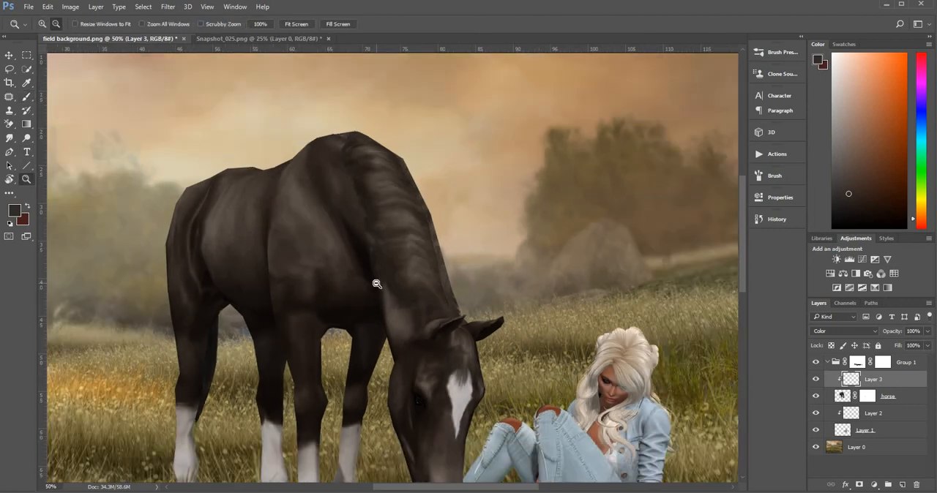
pyautogui.keyDown('alt'); pyautogui.click(376, 281); pyautogui.keyUp('alt')
pyautogui.keyDown('alt'); pyautogui.click(372, 249); pyautogui.keyUp('alt')
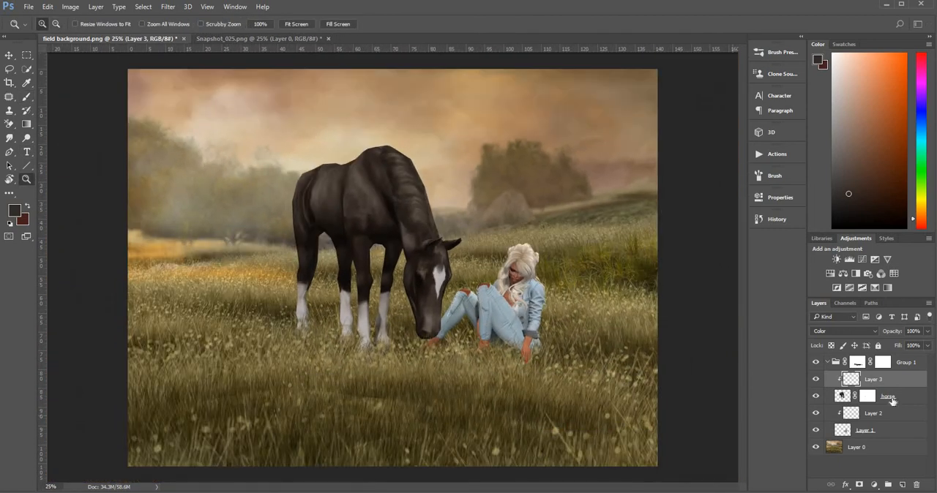
pyautogui.click(915, 361)
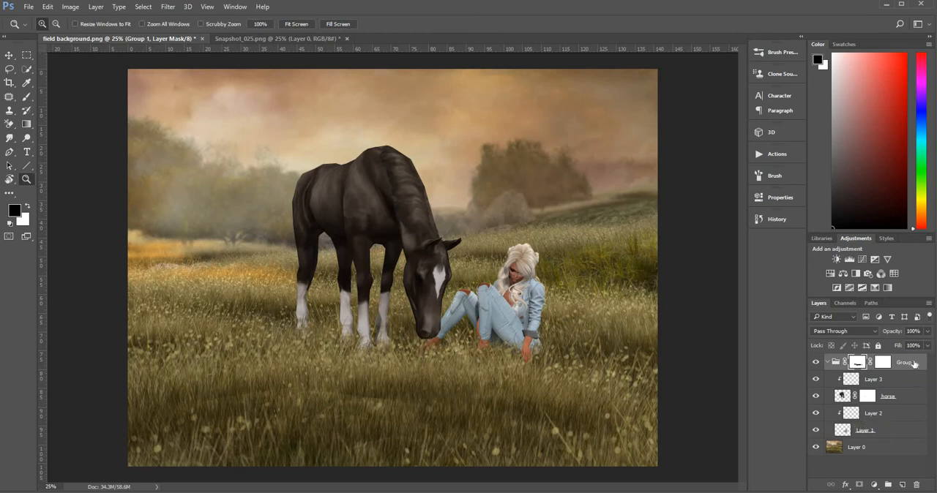
pyautogui.click(827, 363)
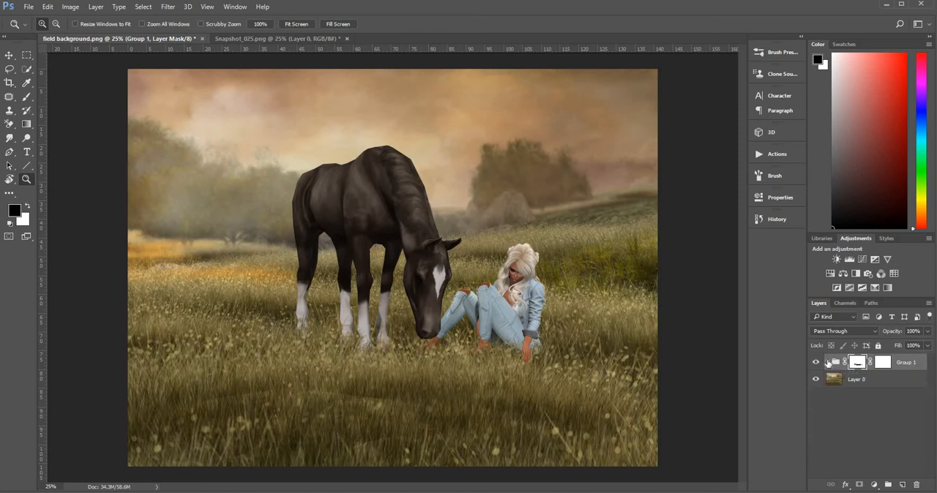
pyautogui.hotkey('ctrl', 't')
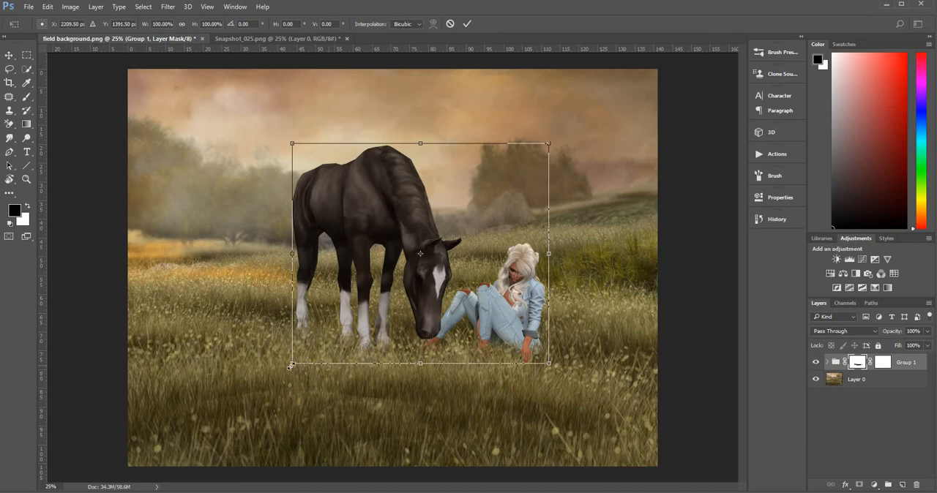
pyautogui.moveTo(292, 364); pyautogui.dragTo(284, 369)
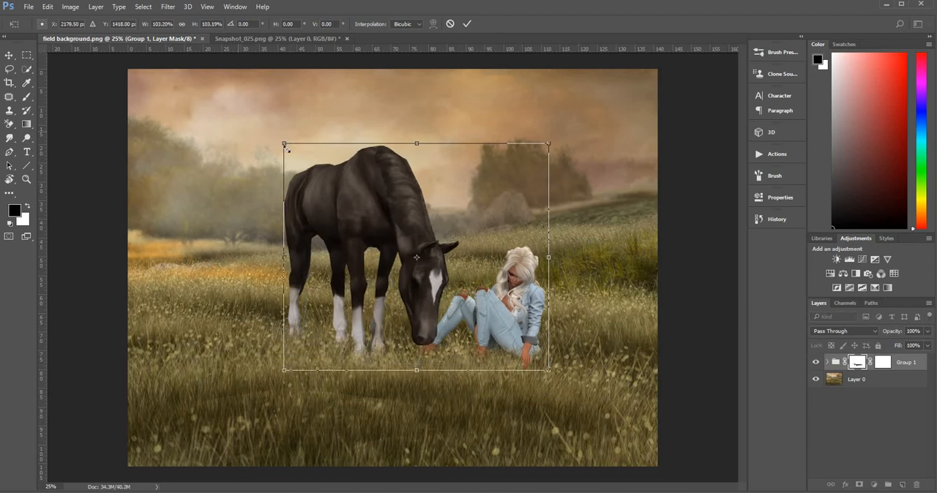
pyautogui.moveTo(279, 140); pyautogui.dragTo(211, 97)
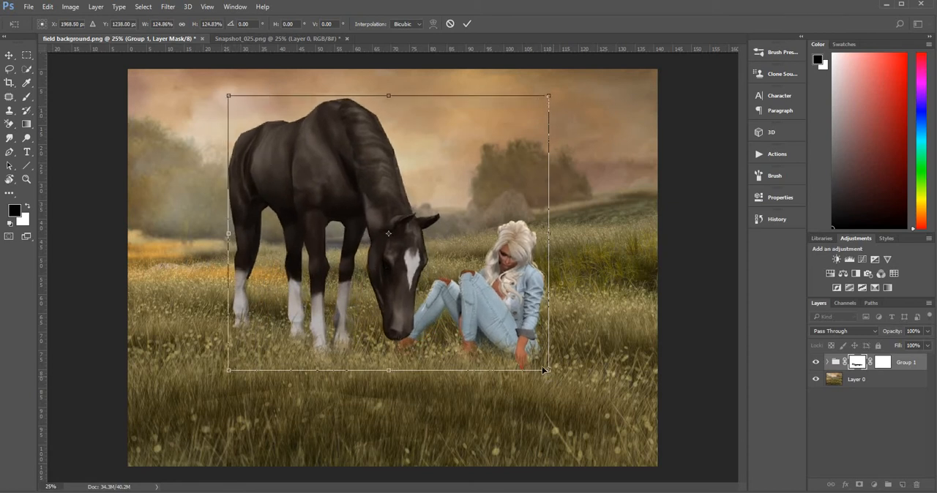
pyautogui.moveTo(545, 370); pyautogui.dragTo(551, 352)
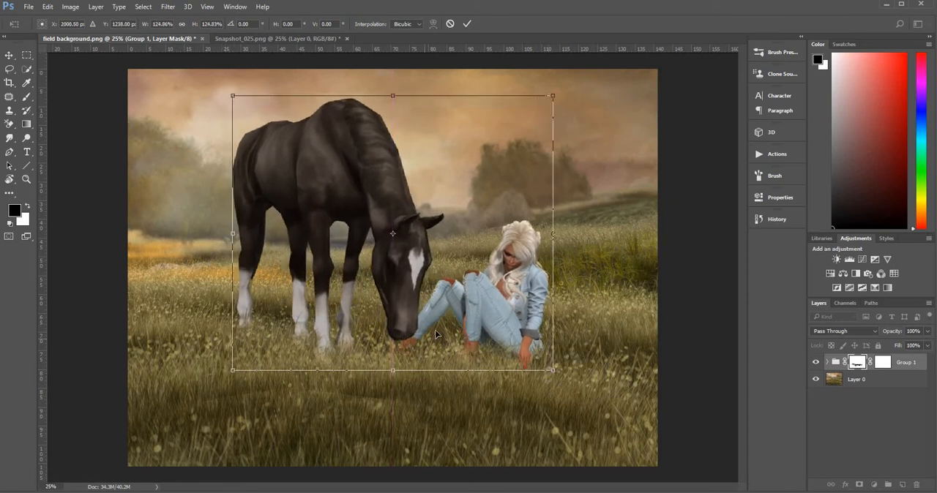
pyautogui.moveTo(435, 335)
pyautogui.mouseDown()
pyautogui.moveTo(448, 342)
pyautogui.moveTo(436, 342)
pyautogui.moveTo(451, 331)
pyautogui.moveTo(407, 346)
pyautogui.moveTo(423, 341)
pyautogui.mouseUp()
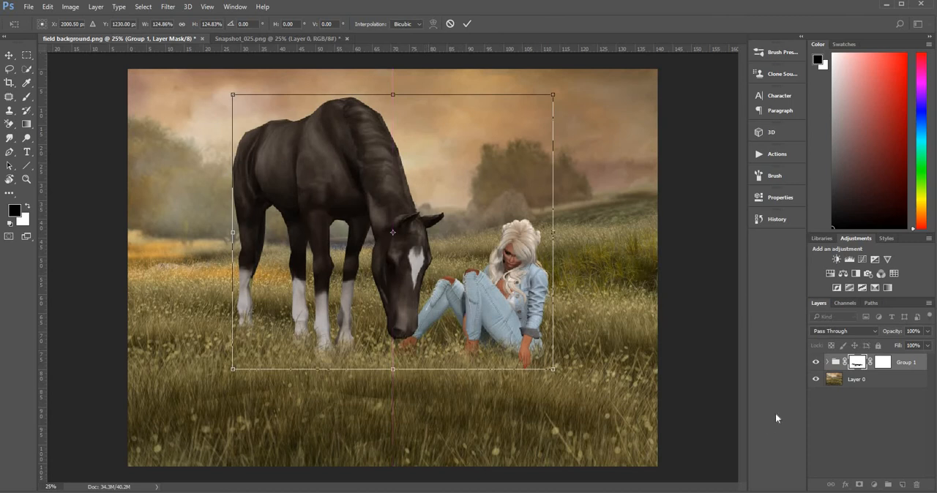
pyautogui.press('z')
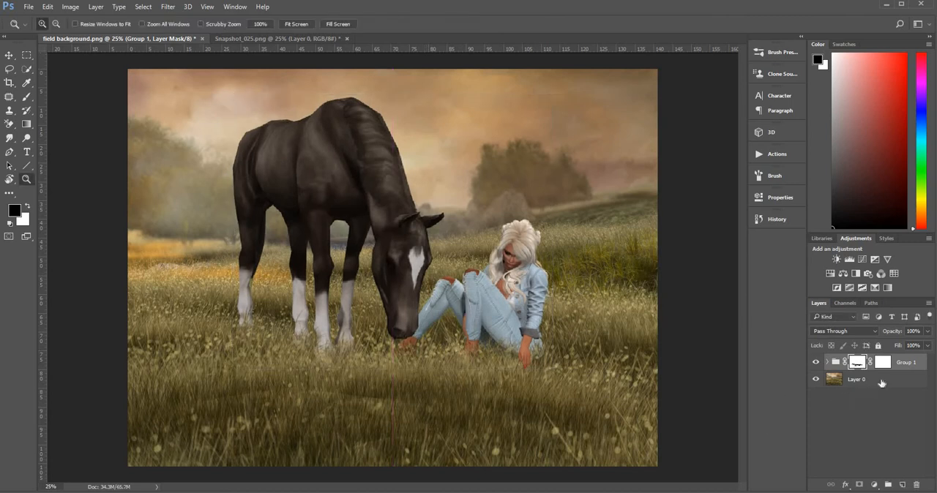
# Stamp all visible layers into a new merged layer above Group 1, then collapse and hide the group.
pyautogui.click(915, 363)
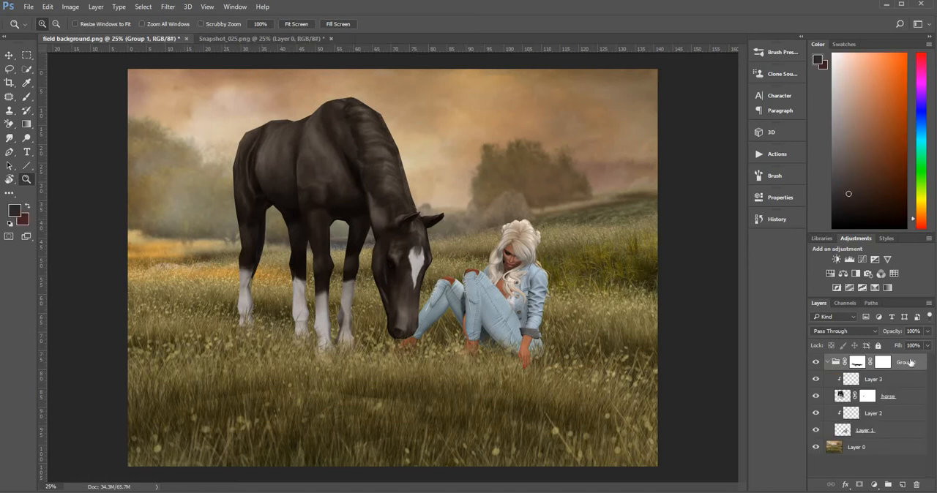
pyautogui.hotkey('ctrl', 'shift', 'alt', 'e')
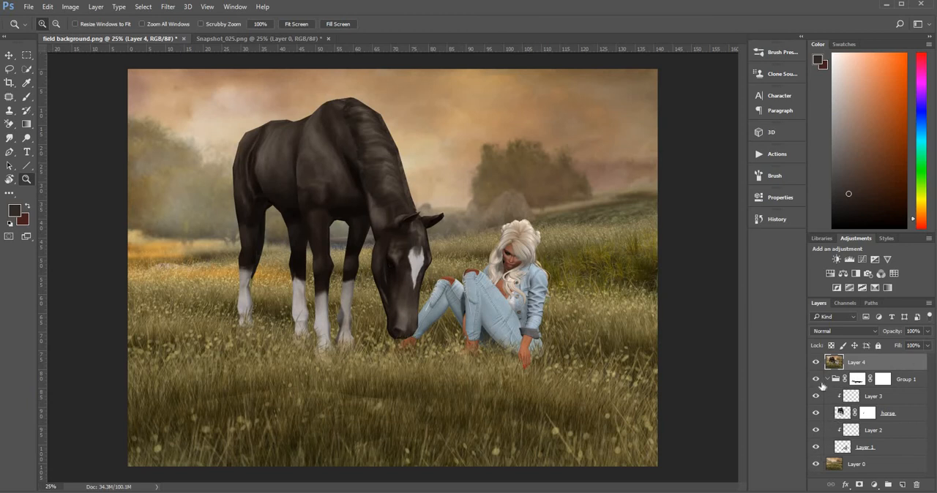
pyautogui.click(826, 379)
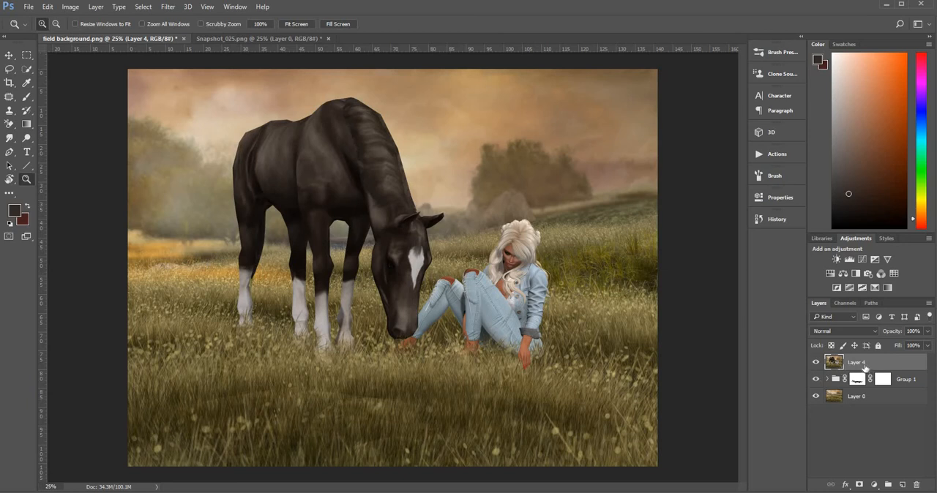
pyautogui.click(816, 380)
# Open the Flood 2 filter on Layer 4 and set the water's Horizon to 73.
pyautogui.click(170, 9)
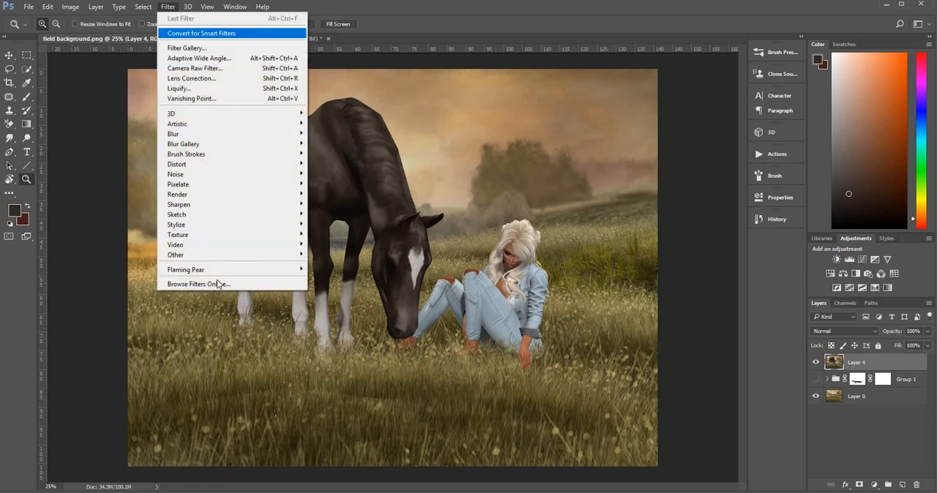
pyautogui.moveTo(218, 270)
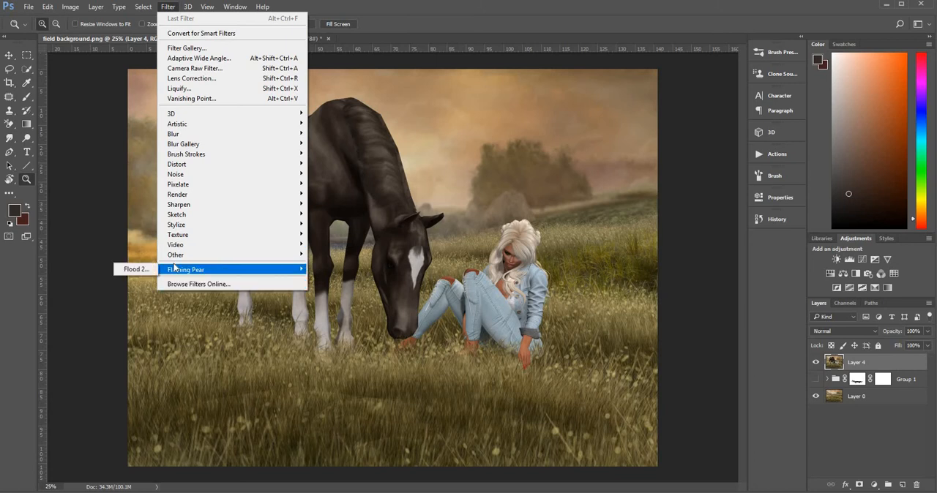
pyautogui.click(134, 271)
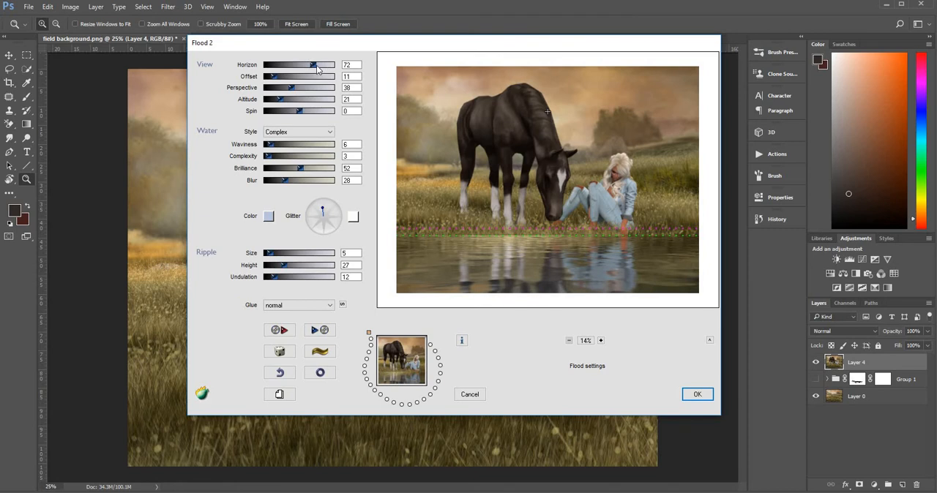
pyautogui.moveTo(317, 65); pyautogui.dragTo(315, 67)
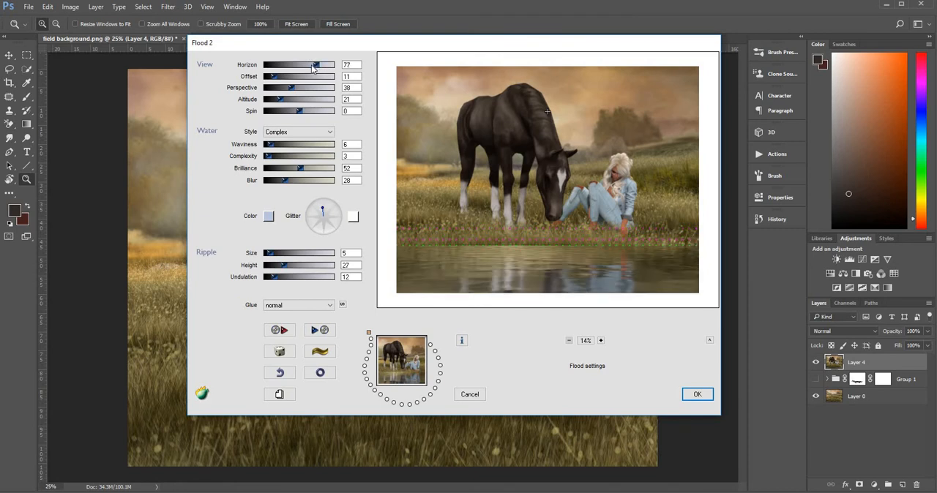
pyautogui.click(311, 65)
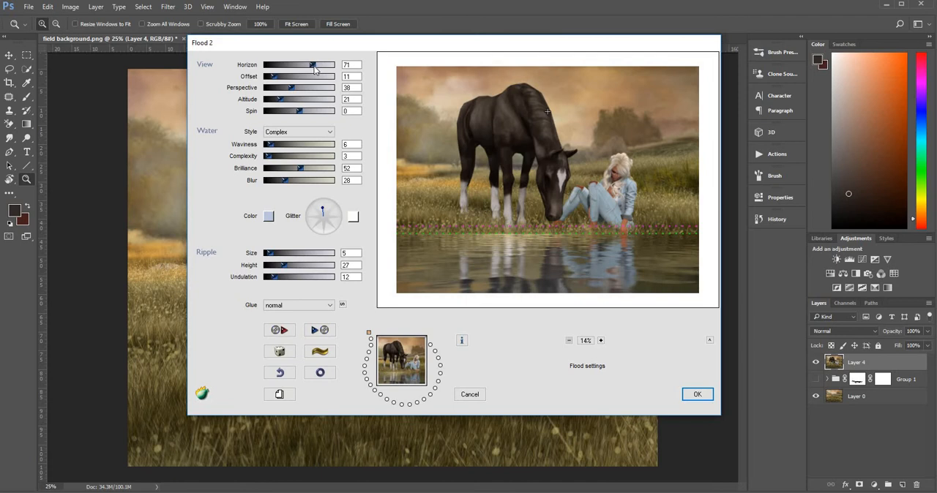
pyautogui.click(314, 65)
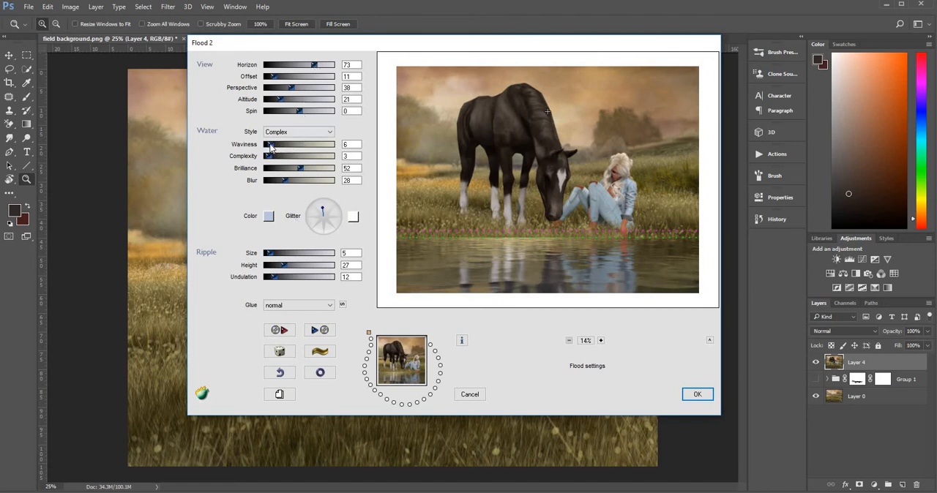
# Increase the Waviness of the water slightly and apply the Flood 2 filter.
pyautogui.click(275, 146)
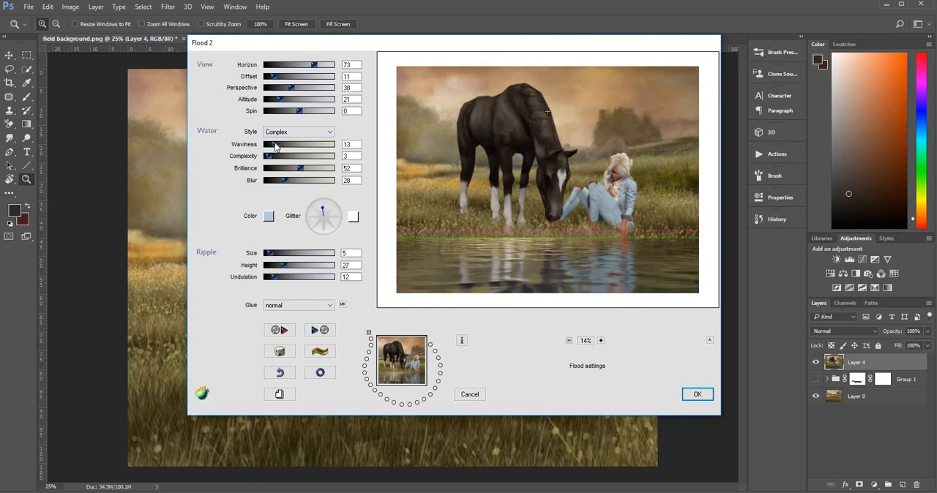
pyautogui.moveTo(276, 147); pyautogui.dragTo(274, 147)
pyautogui.click(698, 395)
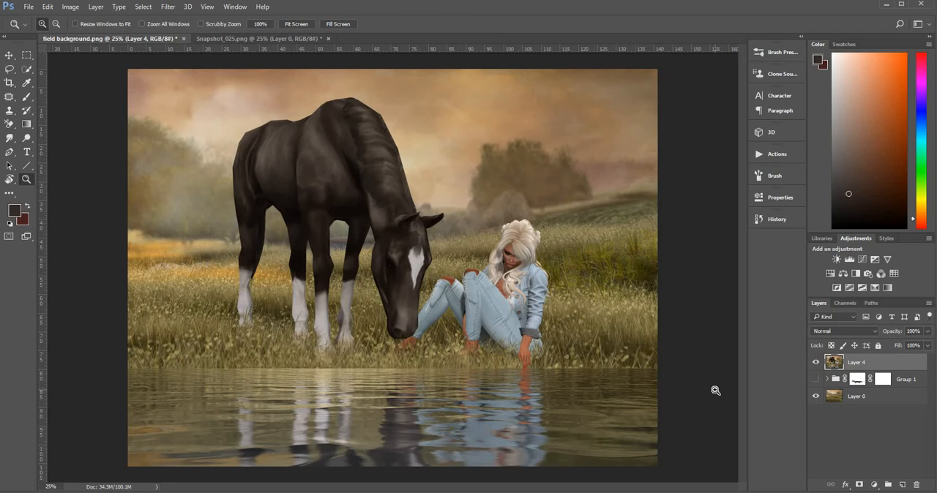
# Move the field background Layer 0 above Group 1, directly beneath Layer 4 and outside the group.
pyautogui.click(879, 399)
pyautogui.moveTo(882, 378); pyautogui.dragTo(884, 376)
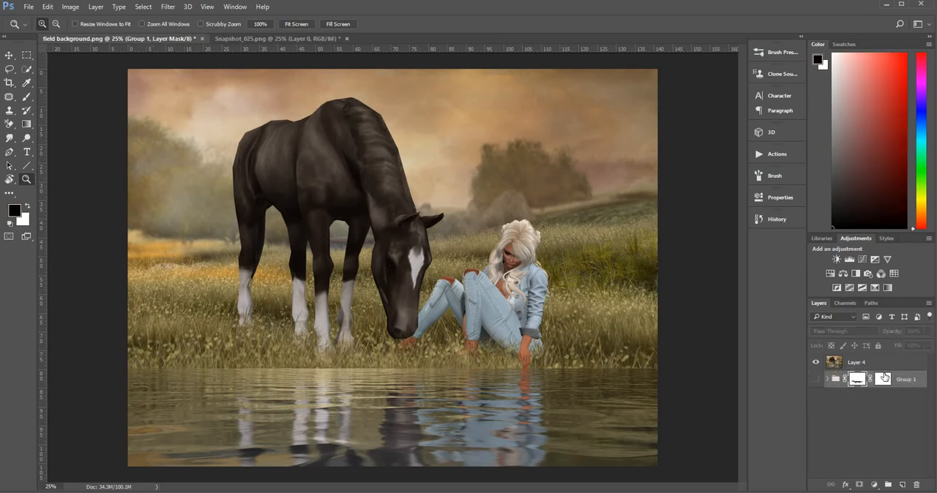
pyautogui.doubleClick(835, 380)
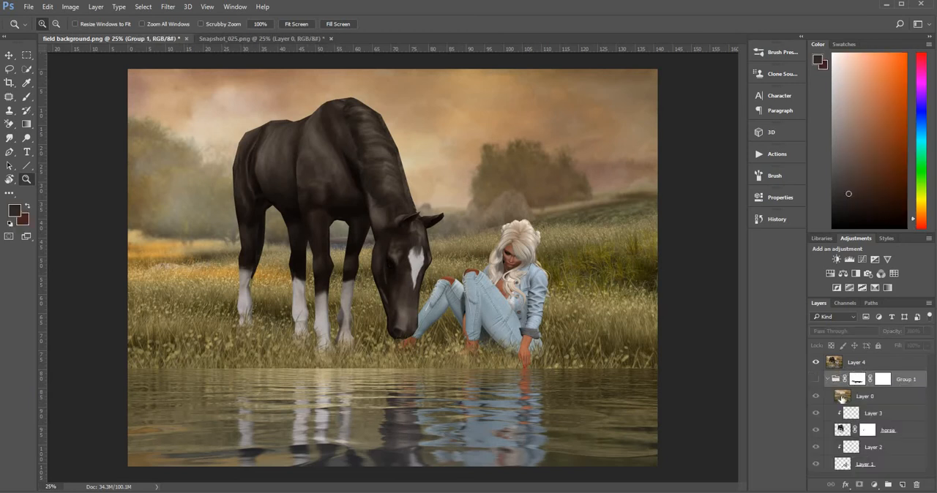
pyautogui.moveTo(842, 399); pyautogui.dragTo(849, 372)
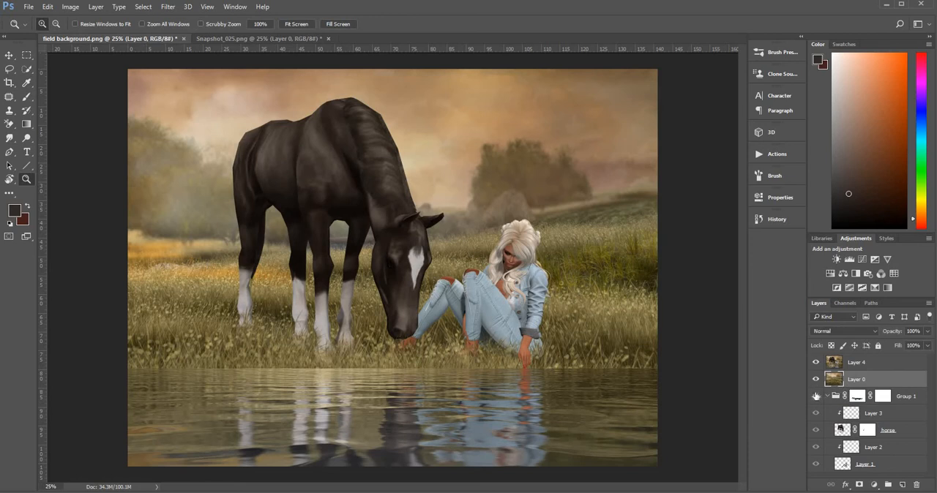
# Add a layer mask to Layer 4 and paint black along the shoreline below the horse to reveal natural grass over the water's edge.
pyautogui.click(839, 364)
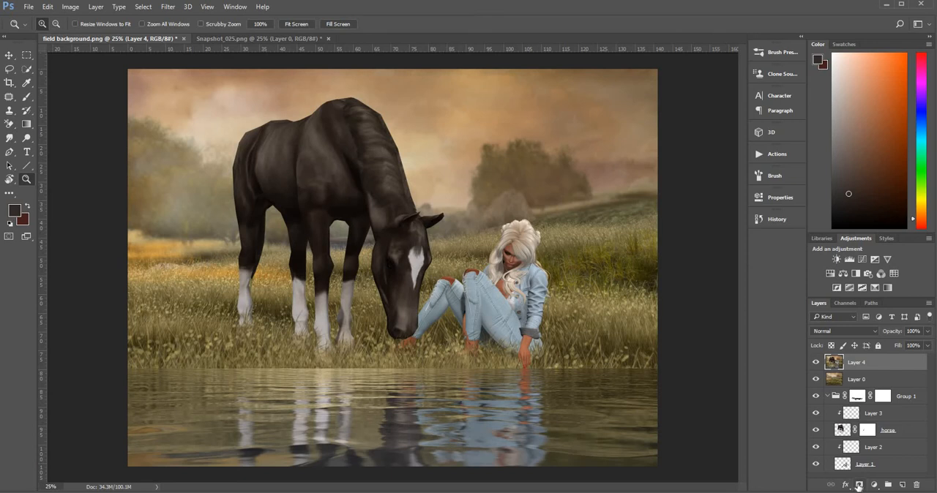
pyautogui.click(859, 485)
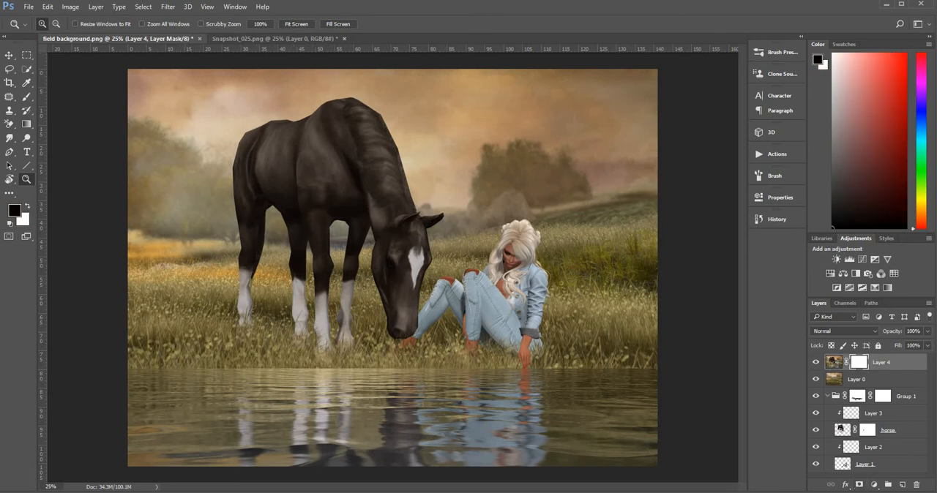
pyautogui.click(26, 96)
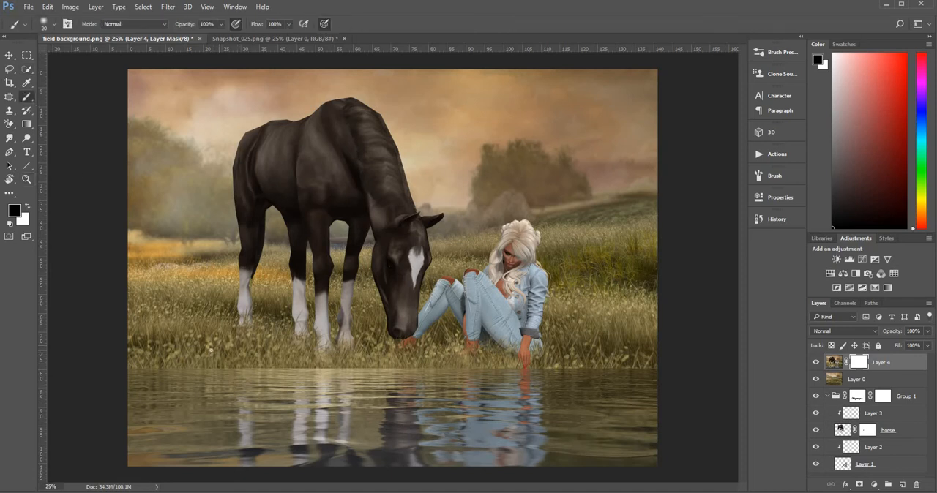
pyautogui.press(']')
pyautogui.press(']')
pyautogui.press(']')
pyautogui.press(']')
pyautogui.press(']')
pyautogui.press(']')
pyautogui.press(']')
pyautogui.press(']')
pyautogui.press(']')
pyautogui.press(']')
pyautogui.press(']')
pyautogui.press(']')
pyautogui.press(']')
pyautogui.press(']')
pyautogui.press(']')
pyautogui.press(']')
pyautogui.press(']')
pyautogui.moveTo(149, 352); pyautogui.dragTo(203, 350)
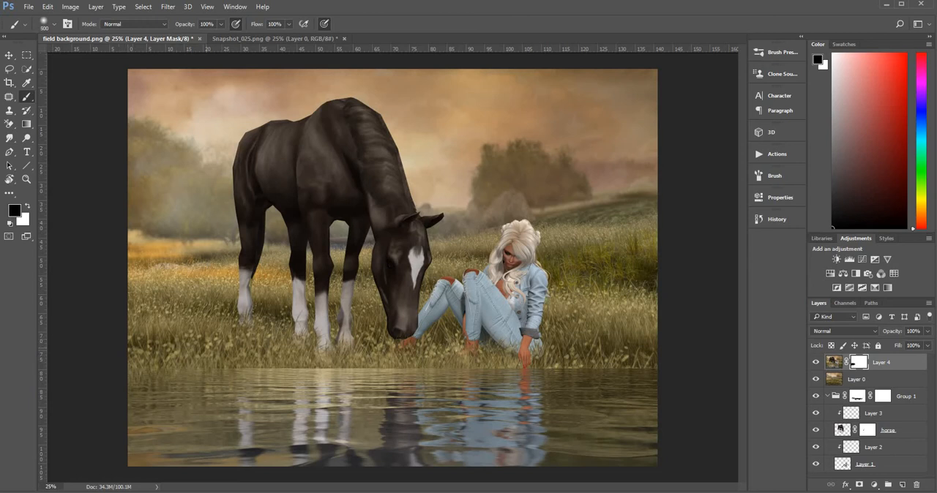
pyautogui.press('[')
pyautogui.press('[')
pyautogui.press('[')
pyautogui.press('[')
pyautogui.moveTo(246, 363); pyautogui.dragTo(316, 360)
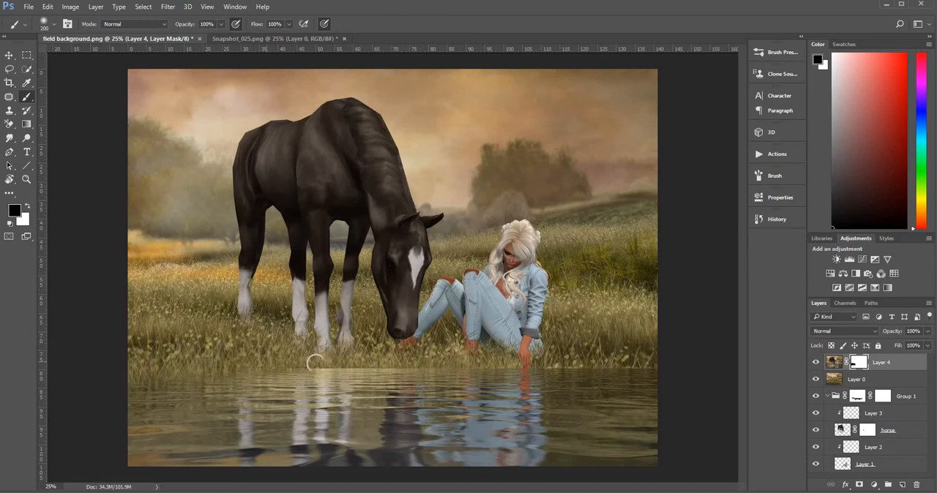
# Continue masking the shoreline from the horse's head past the woman to the image's right edge, using a smaller black brush.
pyautogui.press('[')
pyautogui.press('[')
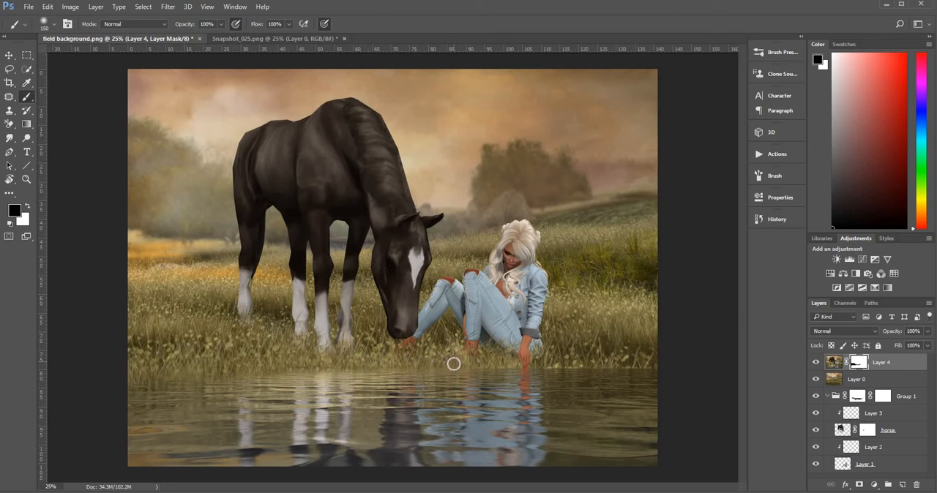
pyautogui.press('[')
pyautogui.press('[')
pyautogui.press('[')
pyautogui.press(']')
pyautogui.press(']')
pyautogui.press(']')
pyautogui.press(']')
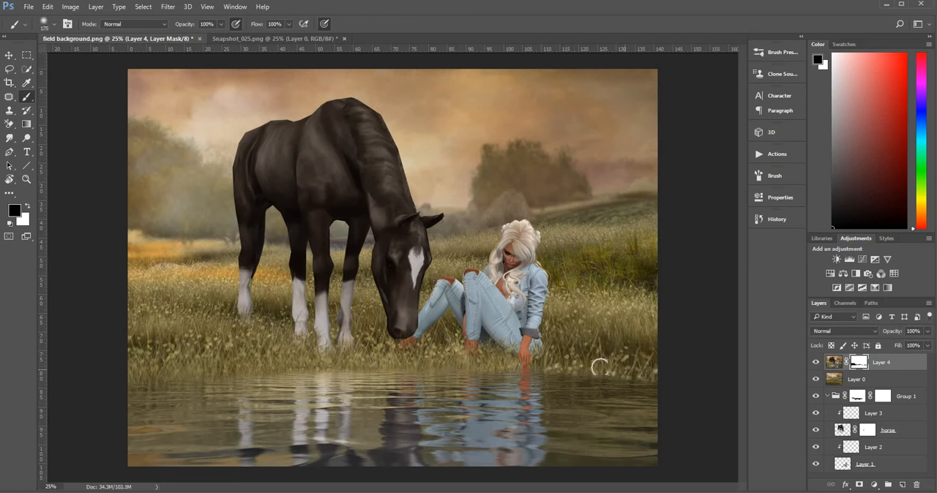
pyautogui.moveTo(621, 371); pyautogui.dragTo(658, 377)
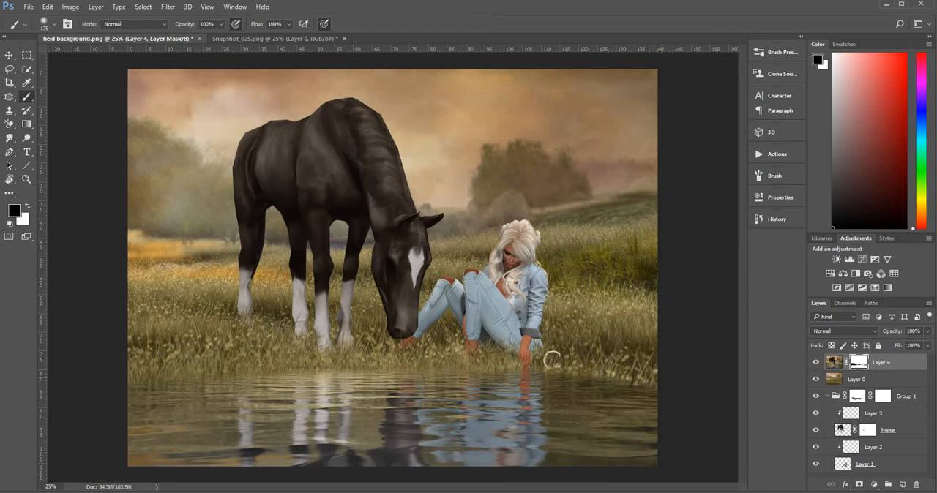
pyautogui.click(591, 371)
pyautogui.moveTo(645, 384); pyautogui.dragTo(618, 378)
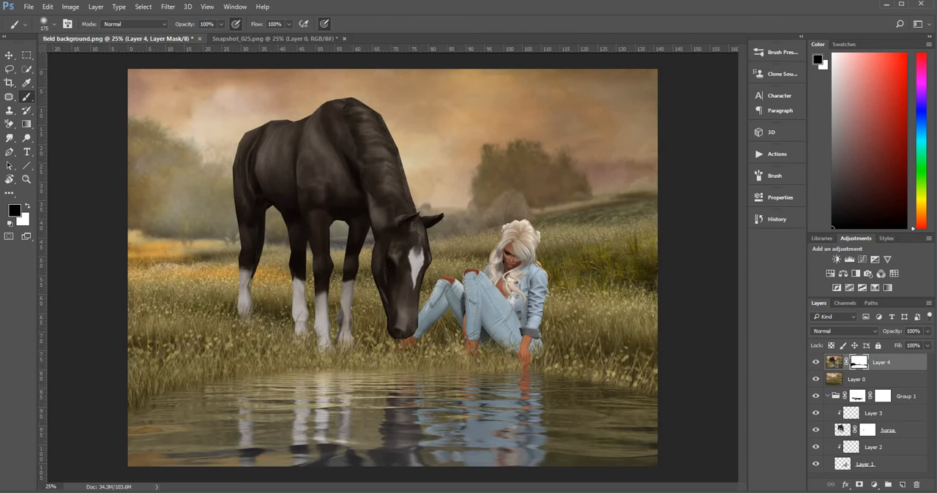
# Add a Curves adjustment above Layer 4 and darken the midtones with a point at Input 161, Output 109.
pyautogui.click(910, 370)
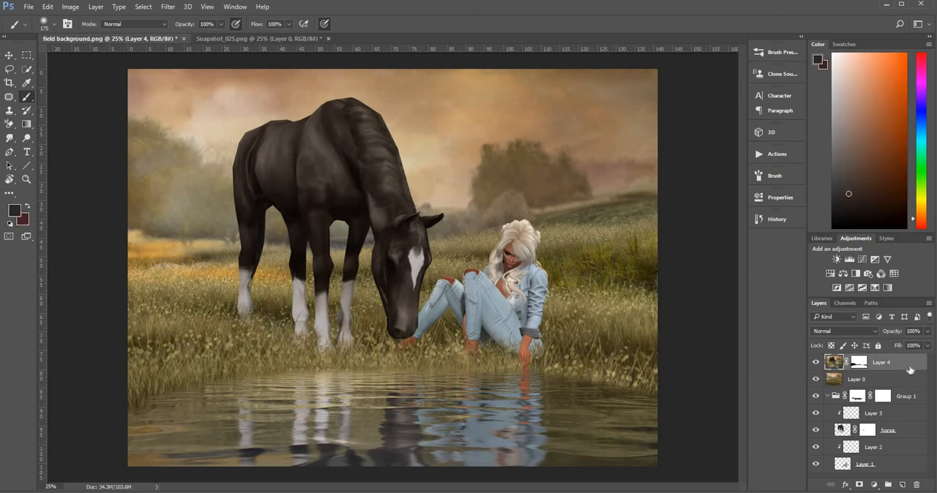
pyautogui.click(873, 487)
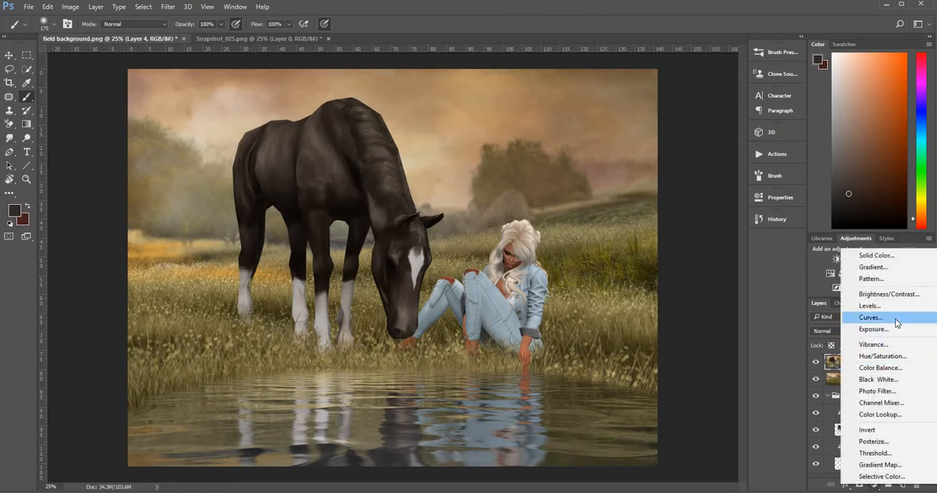
pyautogui.click(894, 318)
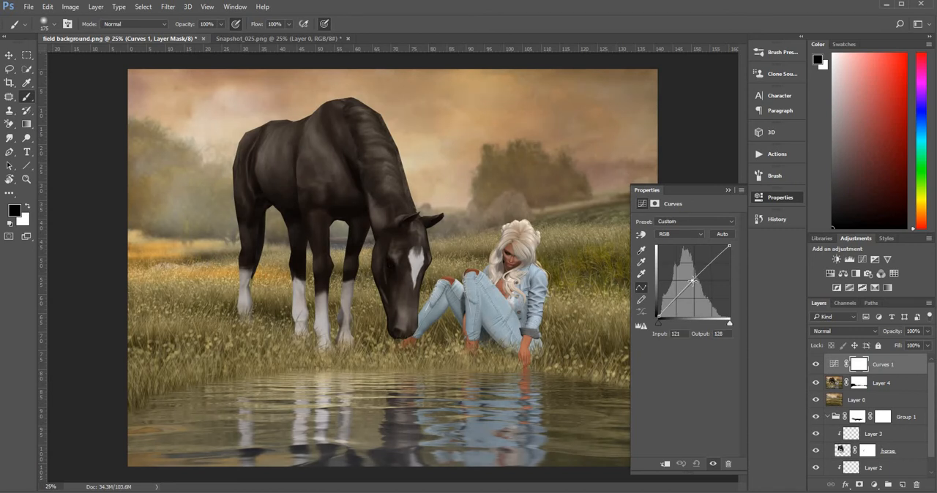
pyautogui.moveTo(692, 281); pyautogui.dragTo(705, 285)
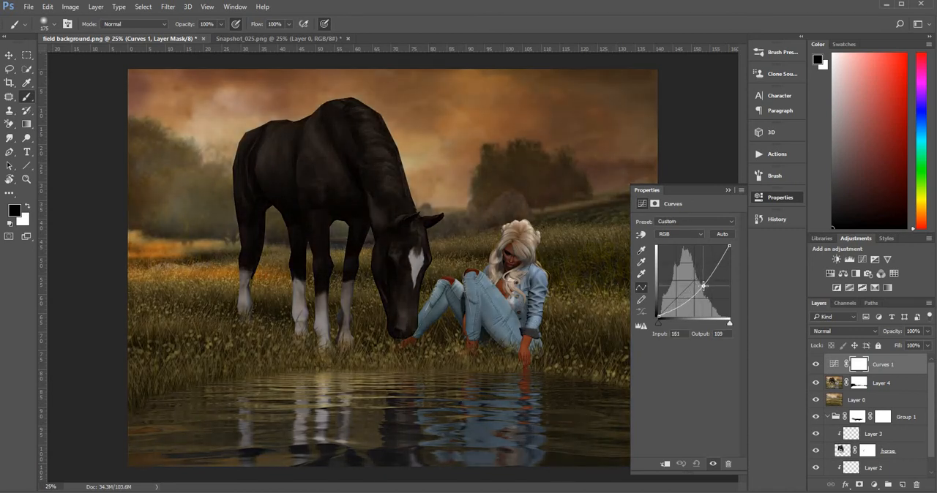
# Invert the Curves 1 layer mask to black to hide the darkening.
pyautogui.click(857, 366)
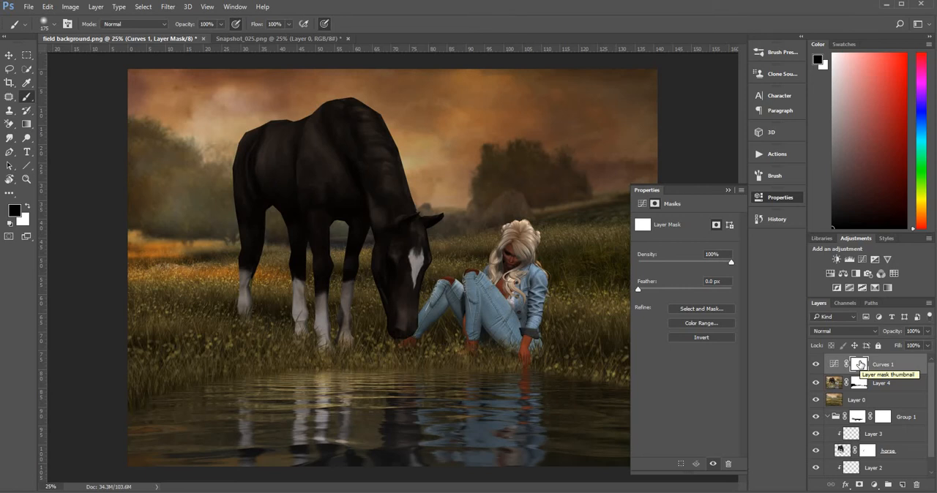
pyautogui.hotkey('ctrl', 'i')
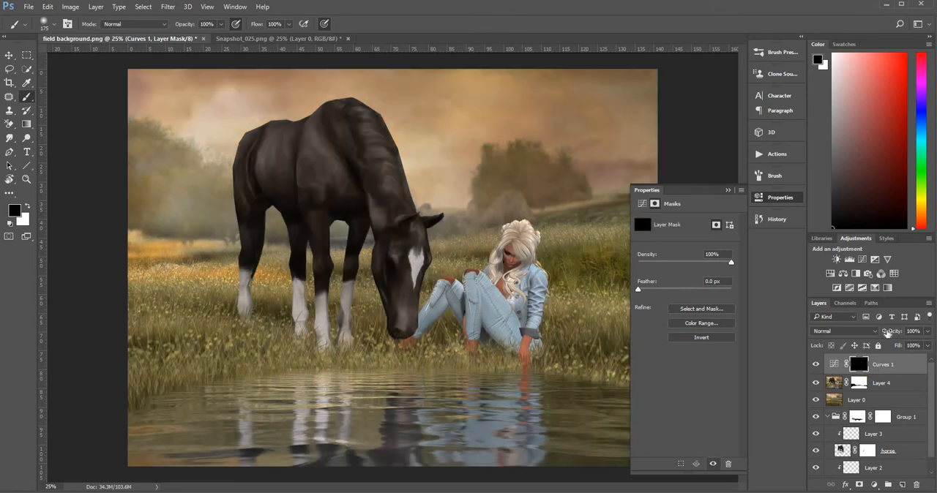
pyautogui.click(727, 191)
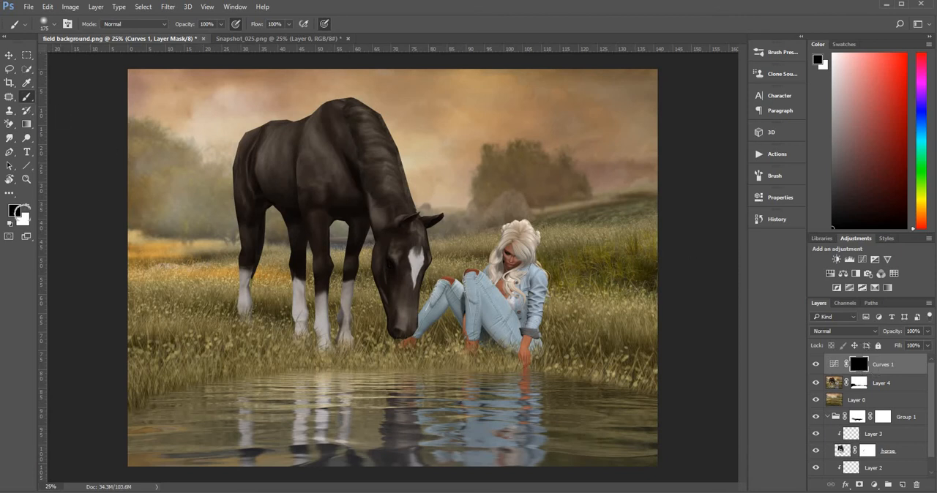
# Make white the foreground colour and set the brush to 26% opacity and 31% flow.
pyautogui.click(27, 208)
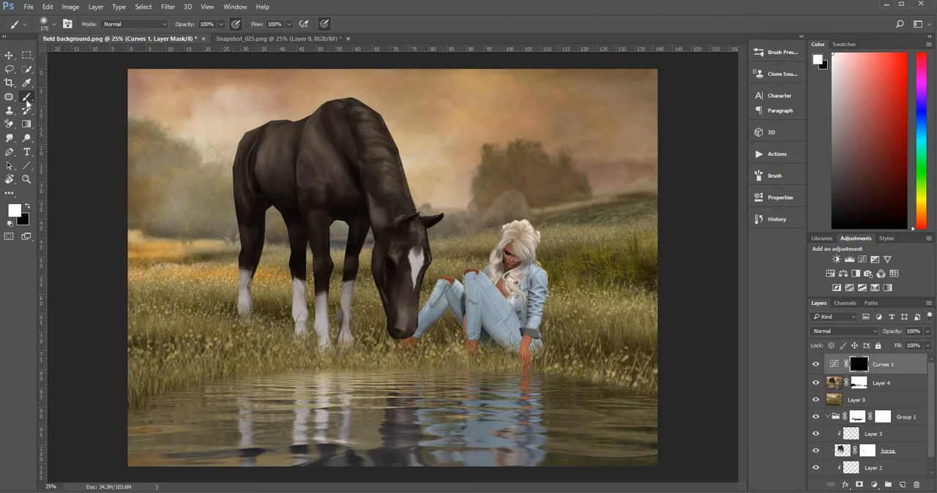
pyautogui.click(221, 23)
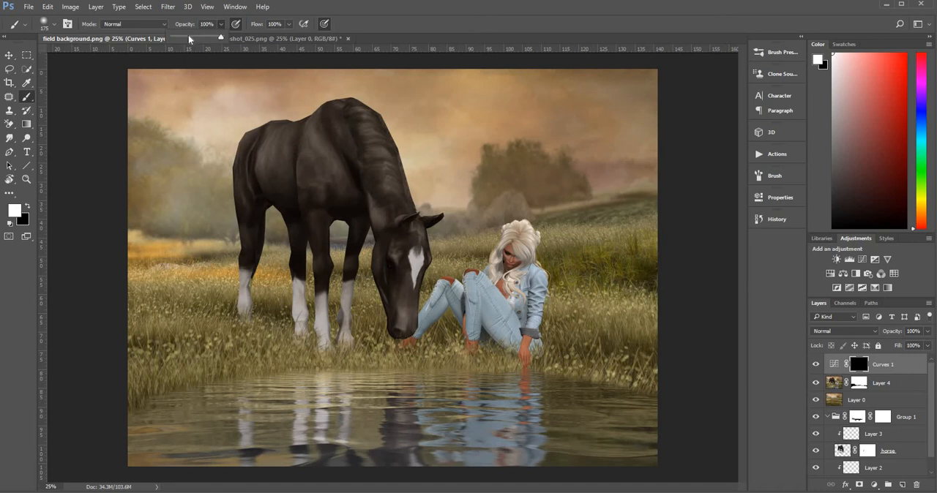
pyautogui.click(188, 37)
pyautogui.click(289, 23)
pyautogui.click(255, 38)
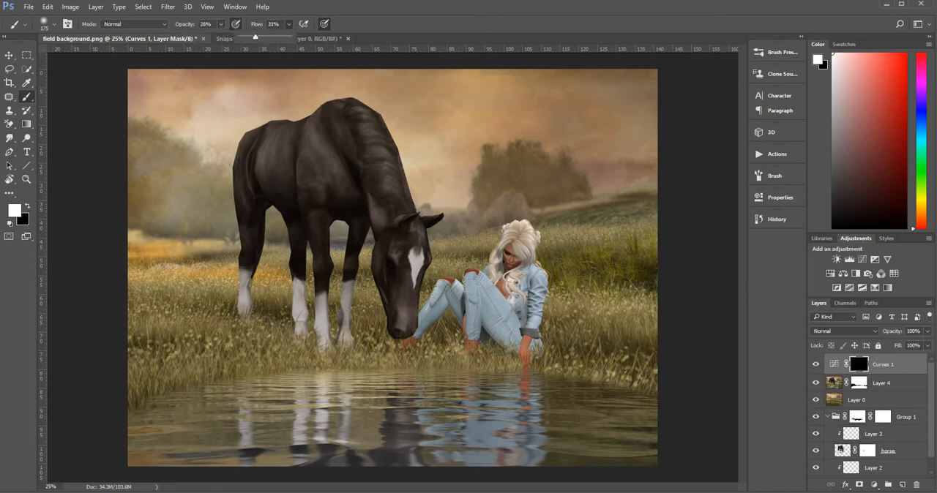
# Paint white on the Curves 1 mask along the shoreline to darken where the grass meets the water.
pyautogui.press(']')
pyautogui.press(']')
pyautogui.press(']')
pyautogui.press(']')
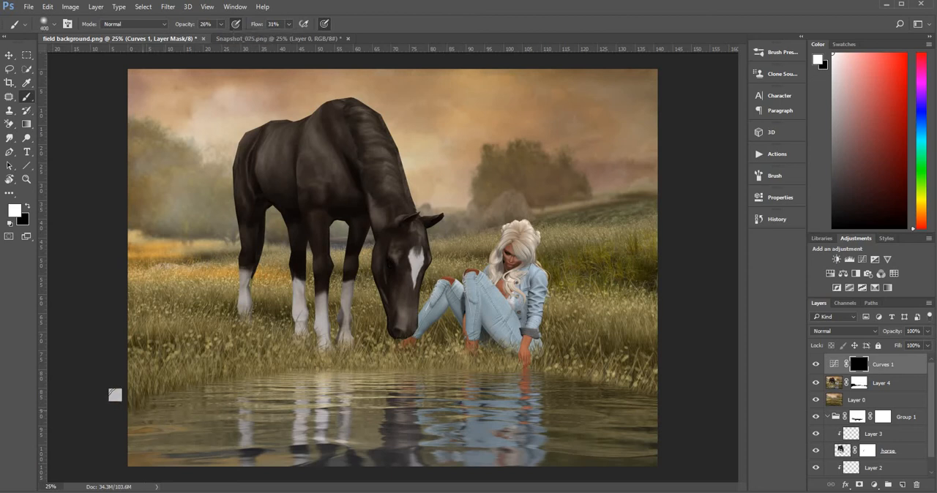
pyautogui.press('[')
pyautogui.press('[')
pyautogui.press('[')
pyautogui.press('[')
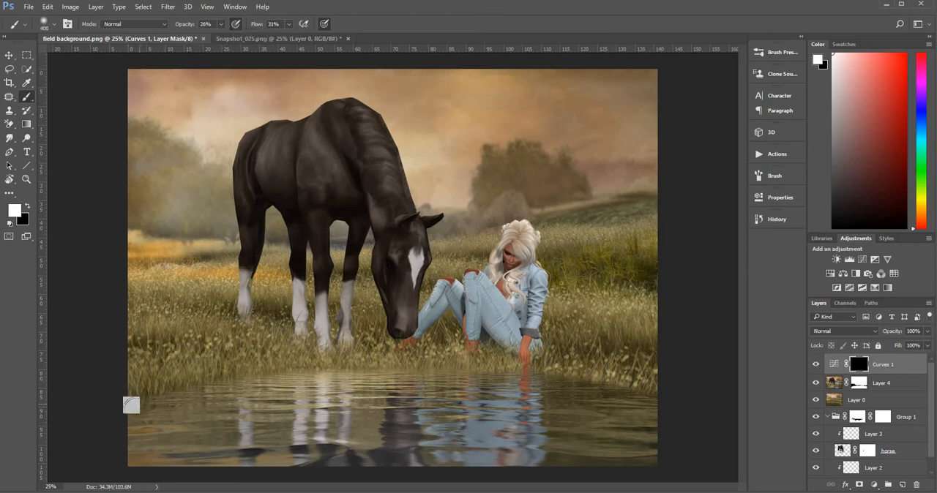
pyautogui.moveTo(124, 401)
pyautogui.mouseDown()
pyautogui.moveTo(209, 373)
pyautogui.moveTo(135, 396)
pyautogui.moveTo(203, 378)
pyautogui.moveTo(184, 376)
pyautogui.moveTo(248, 364)
pyautogui.moveTo(221, 371)
pyautogui.moveTo(279, 369)
pyautogui.moveTo(237, 359)
pyautogui.moveTo(319, 360)
pyautogui.moveTo(250, 369)
pyautogui.moveTo(354, 365)
pyautogui.moveTo(300, 360)
pyautogui.moveTo(459, 367)
pyautogui.mouseUp()
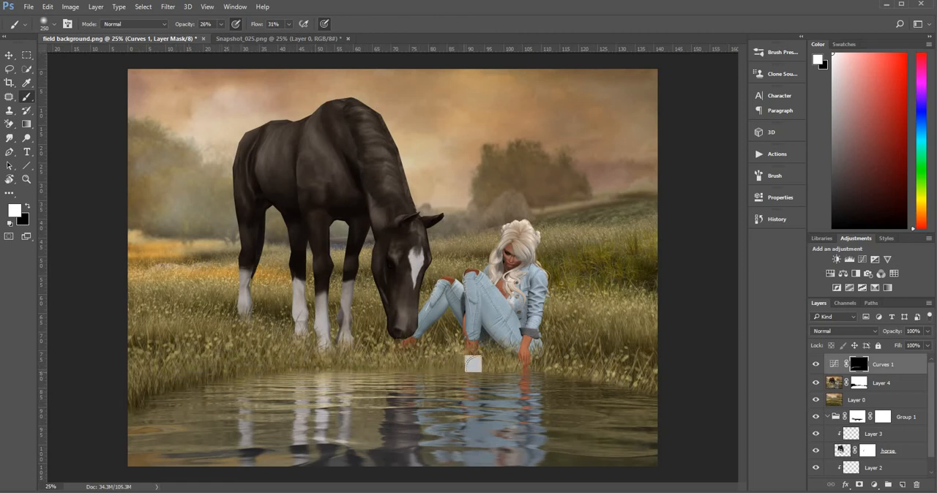
pyautogui.moveTo(554, 377)
pyautogui.mouseDown()
pyautogui.moveTo(662, 387)
pyautogui.moveTo(539, 370)
pyautogui.moveTo(553, 377)
pyautogui.mouseUp()
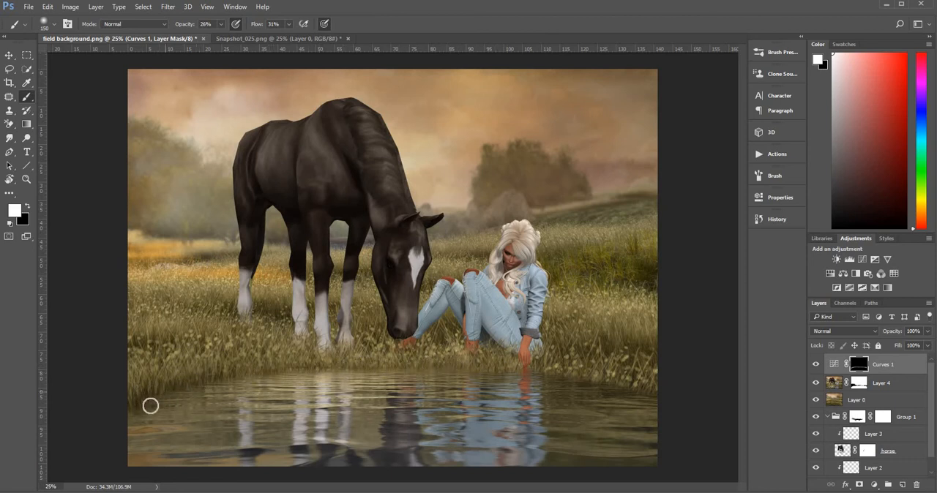
# Deepen the shadow on the water just below the bank by painting the Curves 1 mask with a 250 px brush.
pyautogui.press(']')
pyautogui.press(']')
pyautogui.press(']')
pyautogui.moveTo(361, 381)
pyautogui.mouseDown()
pyautogui.moveTo(532, 389)
pyautogui.moveTo(618, 404)
pyautogui.mouseUp()
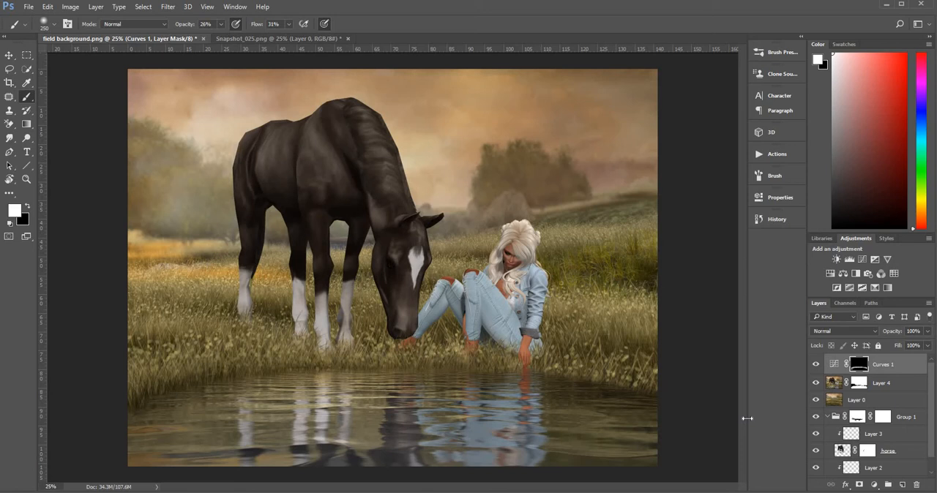
# Add a Color Lookup adjustment layer above Curves 1 using the Candlelight.CUBE 3D LUT, unclipped, and set its blend mode to Soft Light.
pyautogui.click(874, 485)
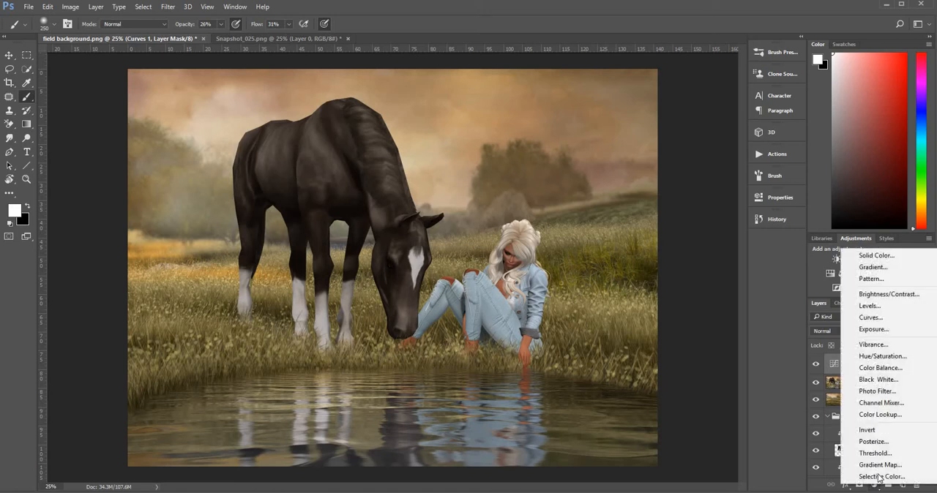
pyautogui.click(882, 415)
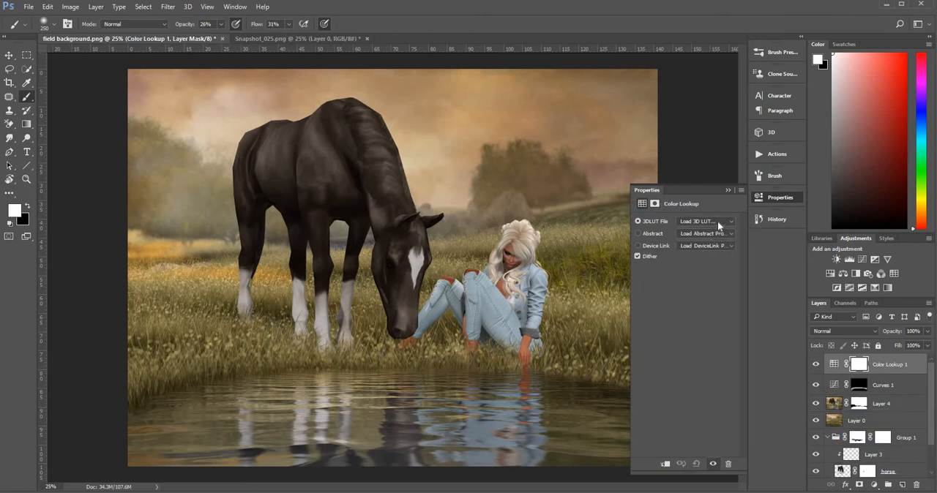
pyautogui.click(718, 221)
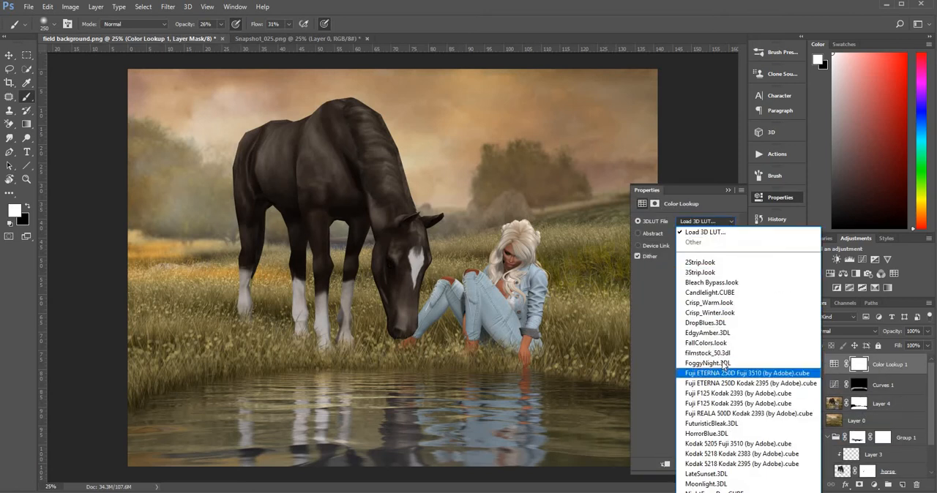
pyautogui.click(732, 295)
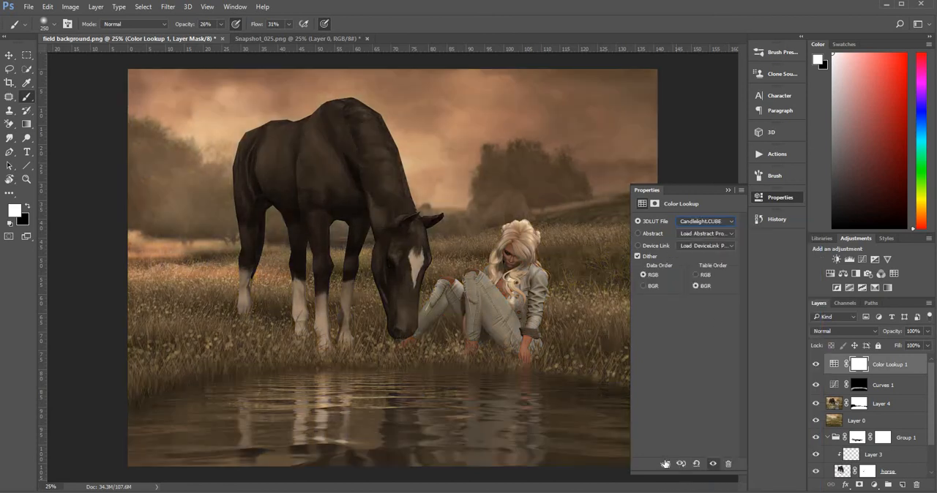
pyautogui.click(665, 464)
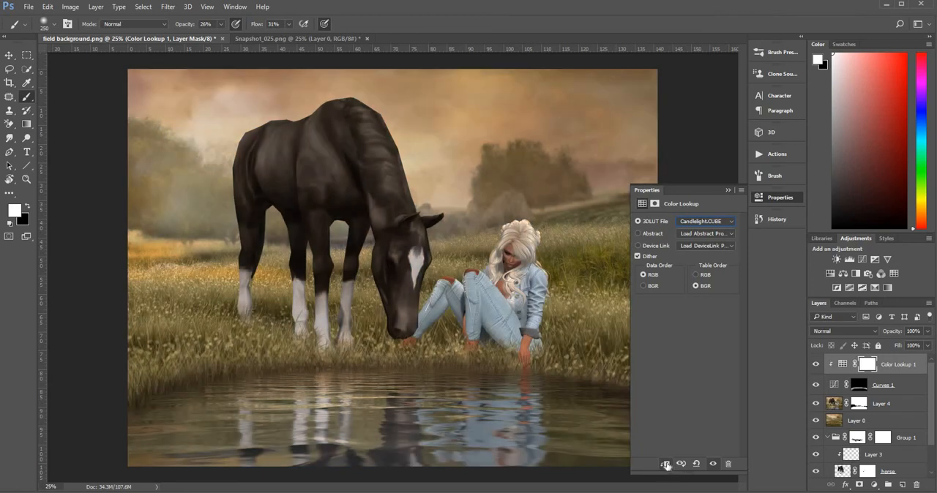
pyautogui.click(666, 464)
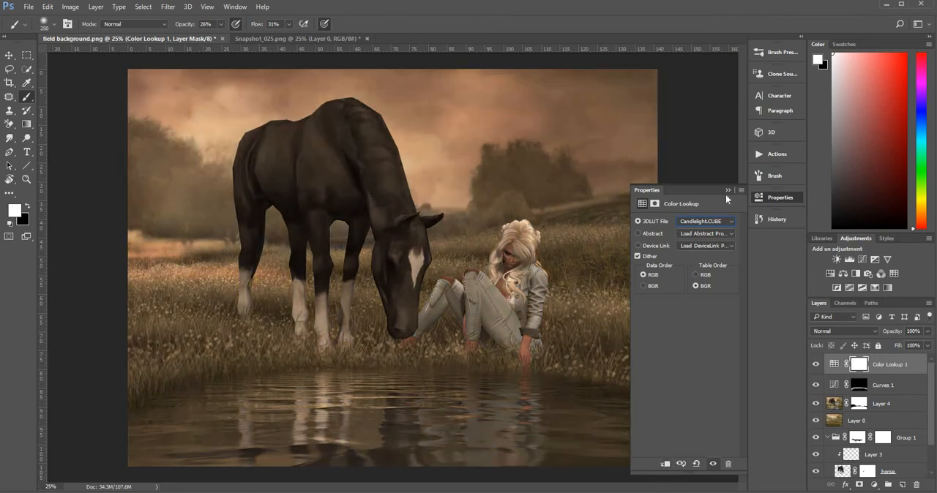
pyautogui.click(728, 190)
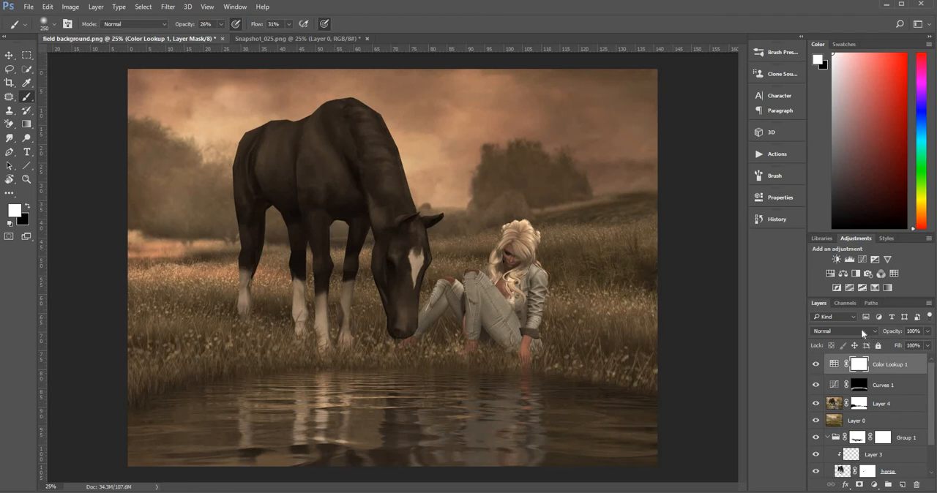
pyautogui.click(861, 332)
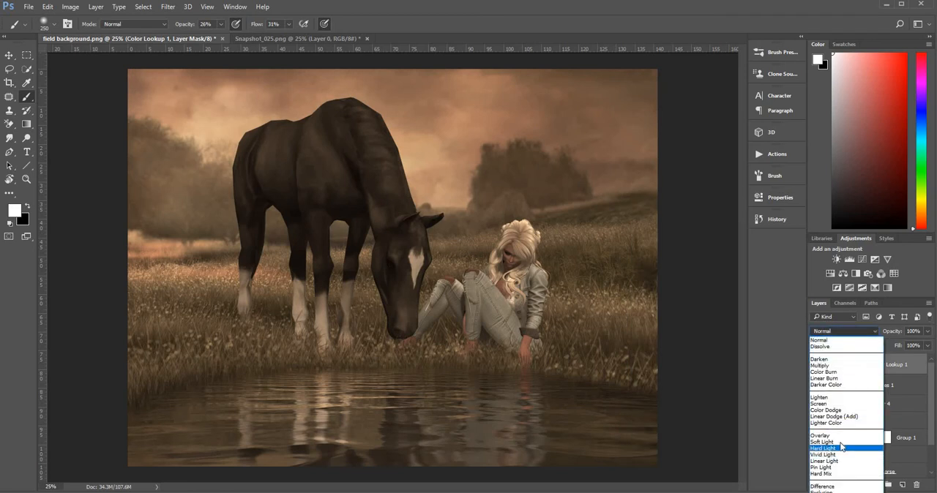
pyautogui.click(841, 444)
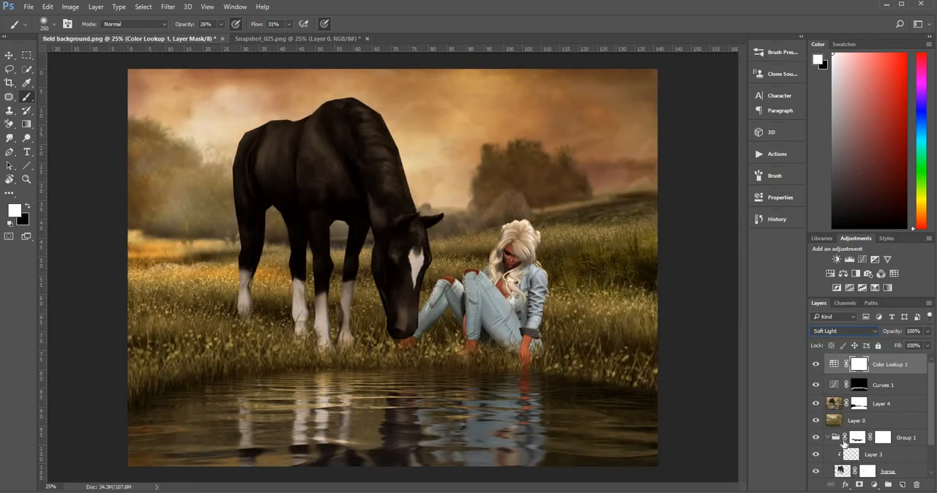
# Use Apply Image on the Color Lookup 1 mask and compare the picture with and without that layer.
pyautogui.click(47, 8)
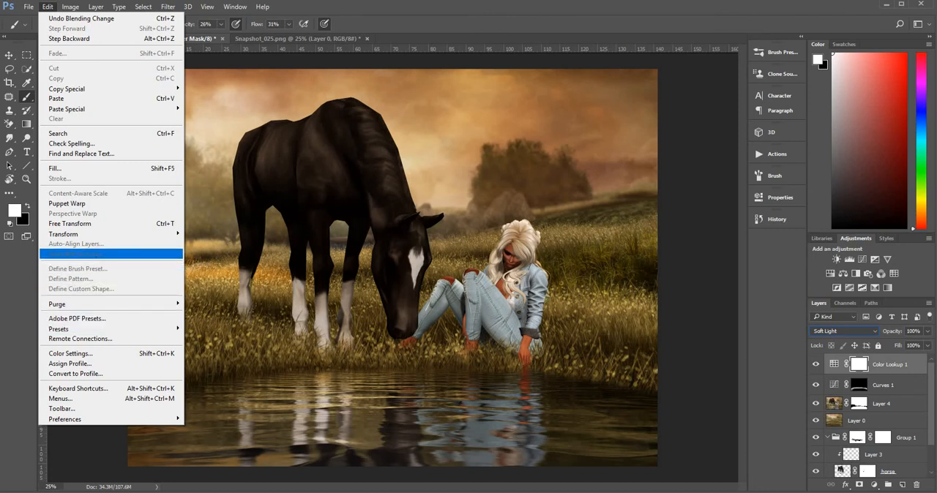
pyautogui.moveTo(71, 9)
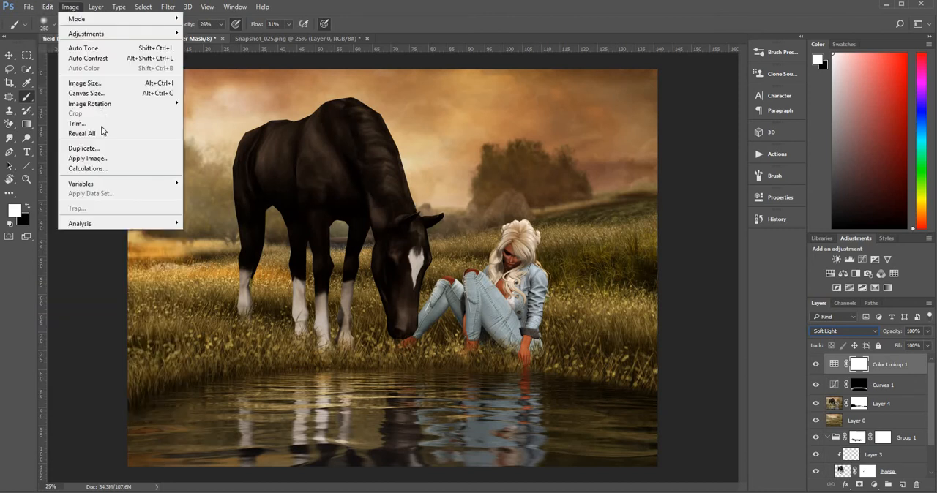
pyautogui.click(110, 157)
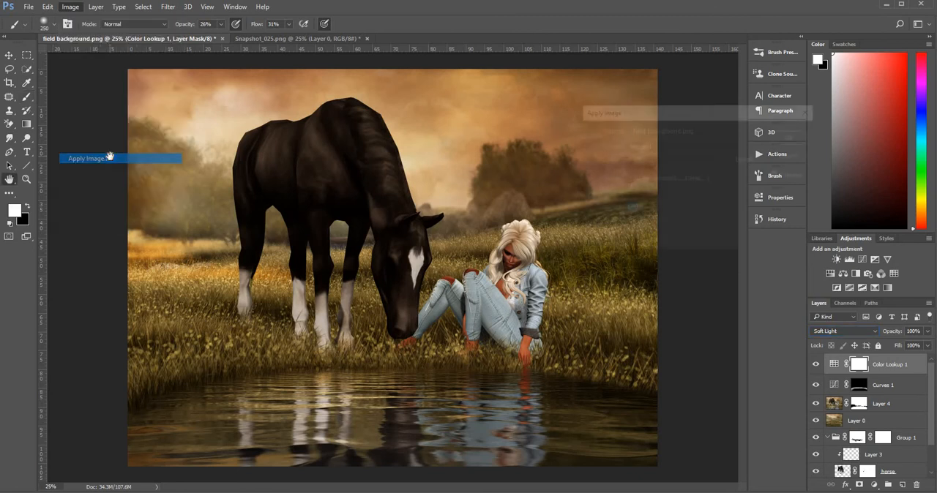
pyautogui.click(791, 137)
pyautogui.press('b')
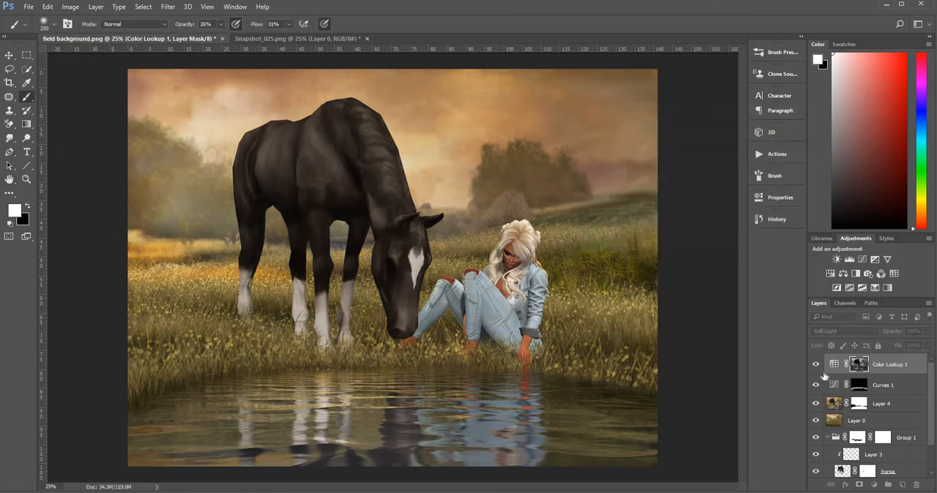
pyautogui.click(816, 365)
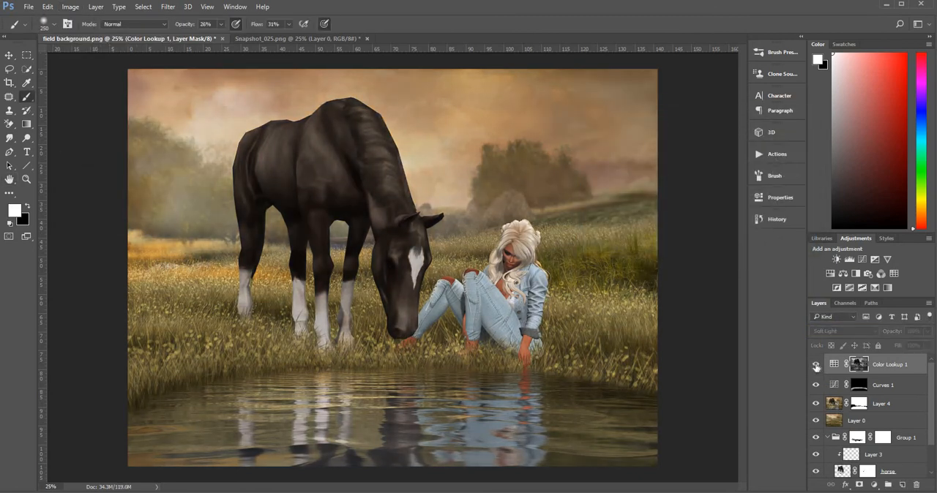
pyautogui.click(816, 365)
pyautogui.click(816, 365)
pyautogui.click(816, 365)
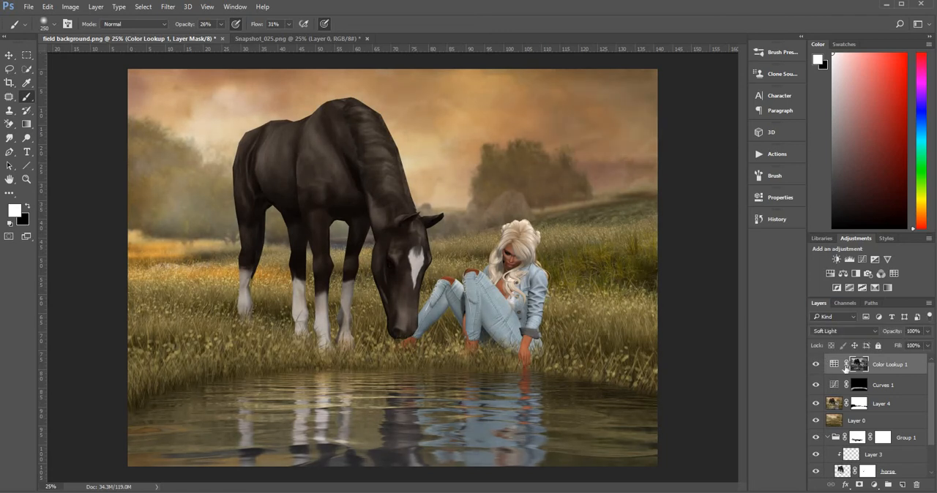
# Add a Hue/Saturation adjustment layer above Color Lookup 1 with the master saturation at -30.
pyautogui.click(874, 487)
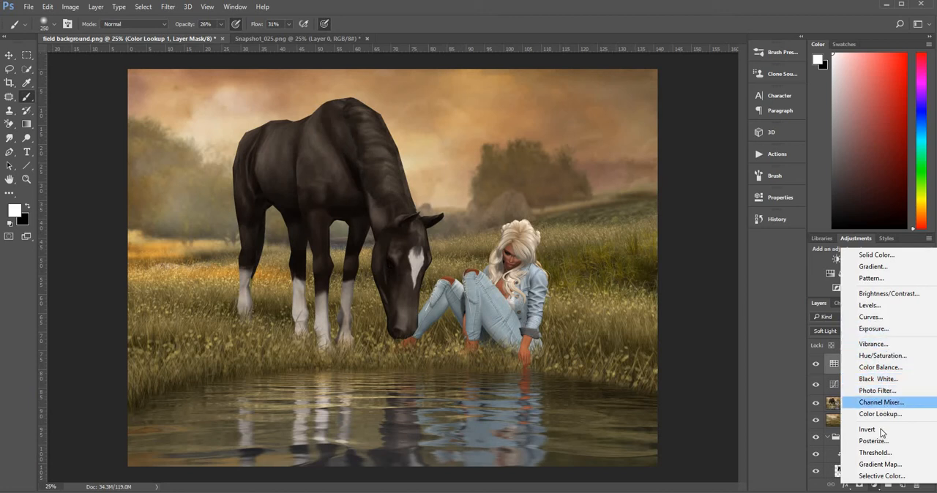
pyautogui.click(882, 356)
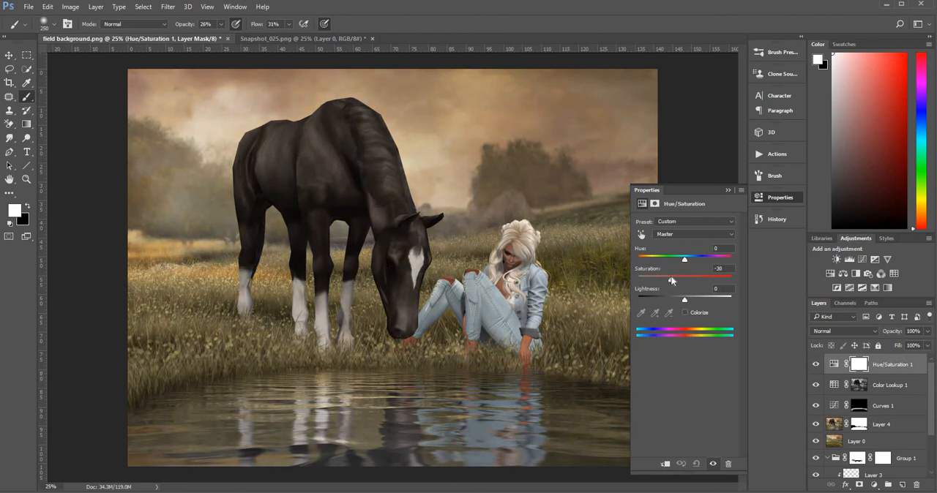
pyautogui.click(727, 190)
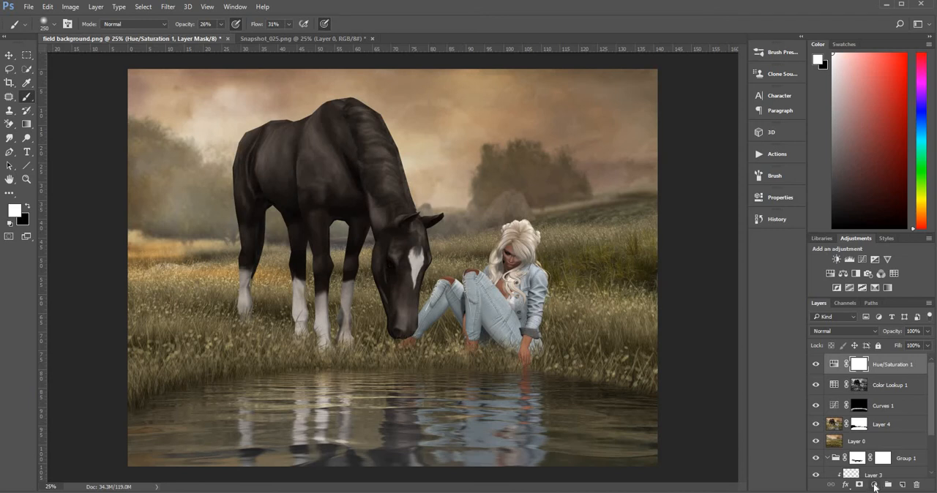
# Add a Gradient Map adjustment layer on top using the Blue, Red, Yellow gradient preset.
pyautogui.click(875, 487)
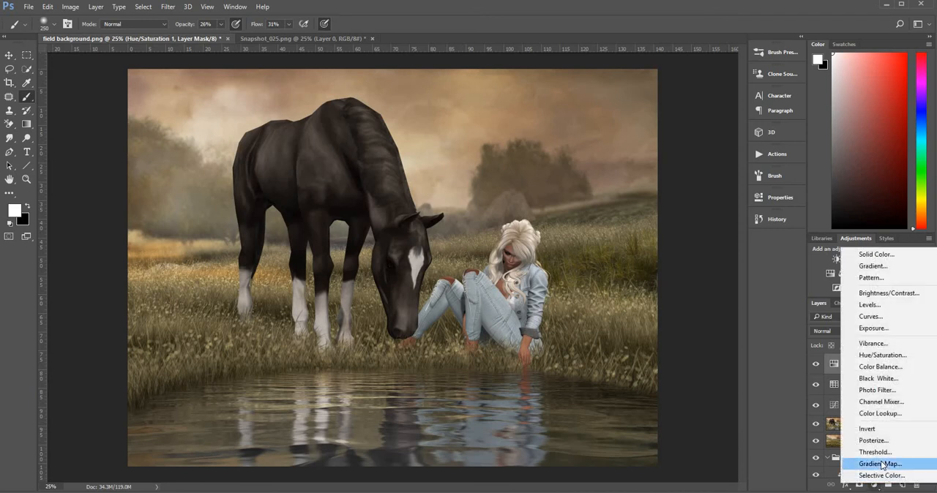
pyautogui.click(880, 464)
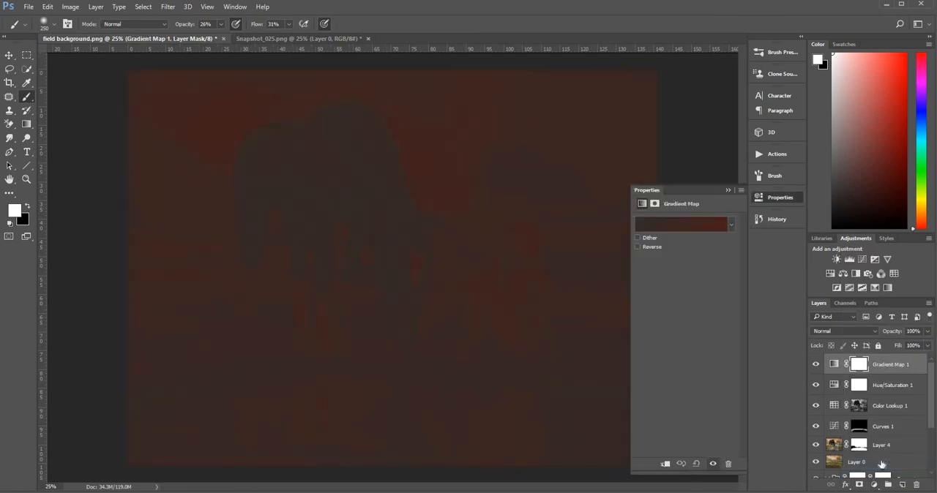
pyautogui.click(730, 226)
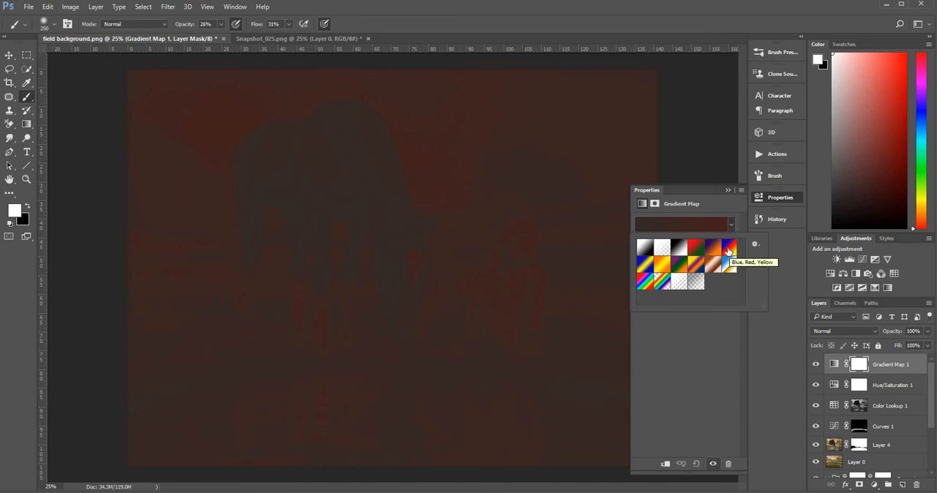
pyautogui.click(729, 249)
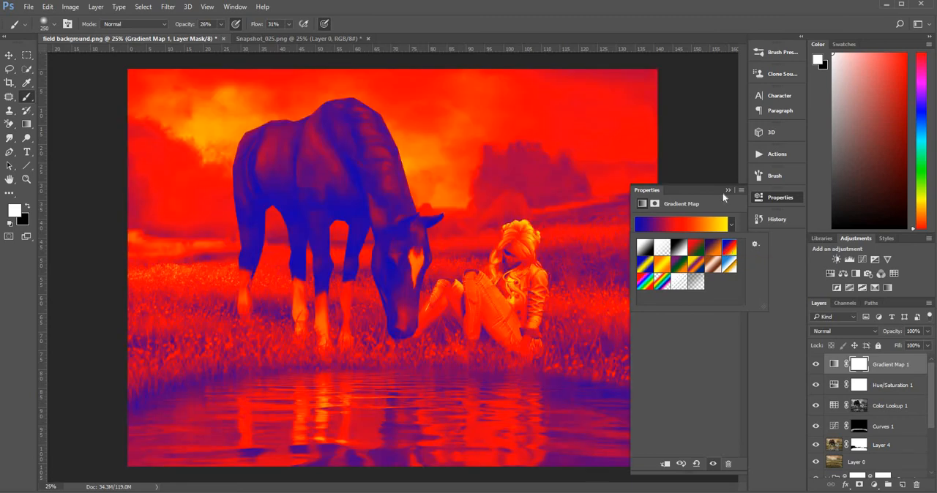
pyautogui.click(728, 191)
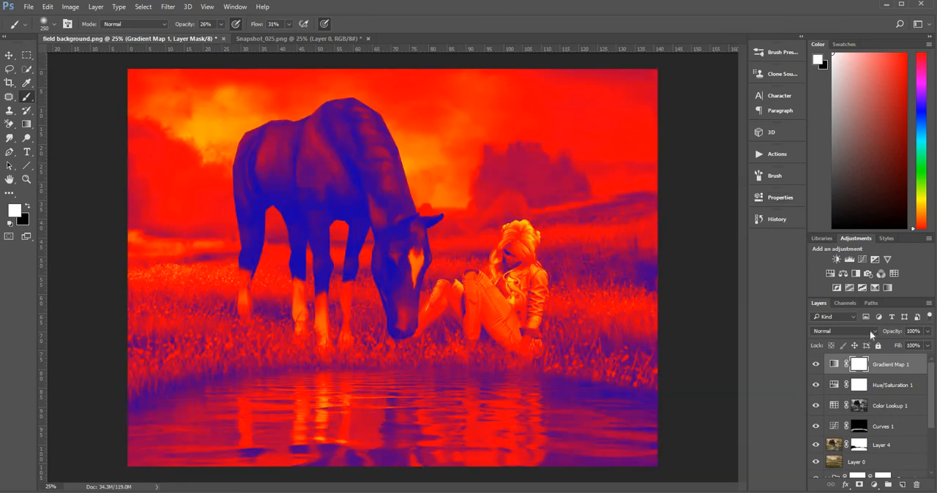
# Blend the Gradient Map 1 layer in Hard Light mode at 5% opacity.
pyautogui.click(870, 330)
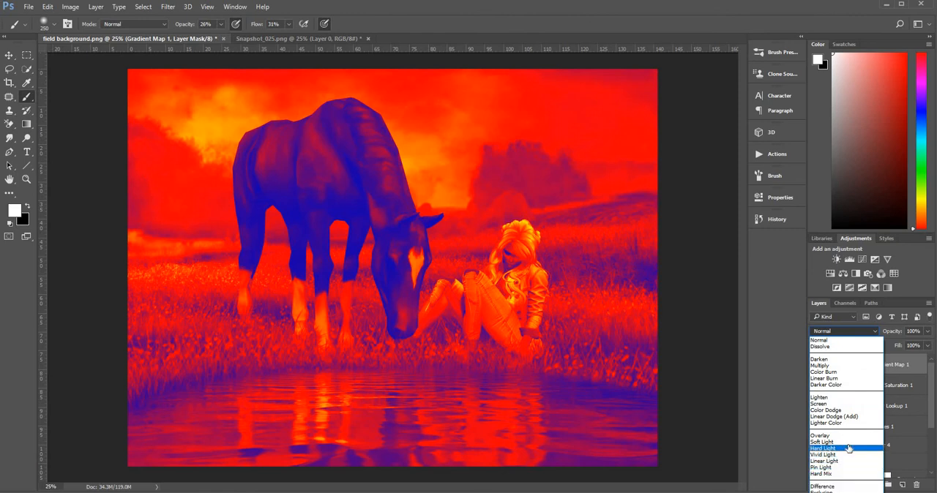
pyautogui.click(848, 448)
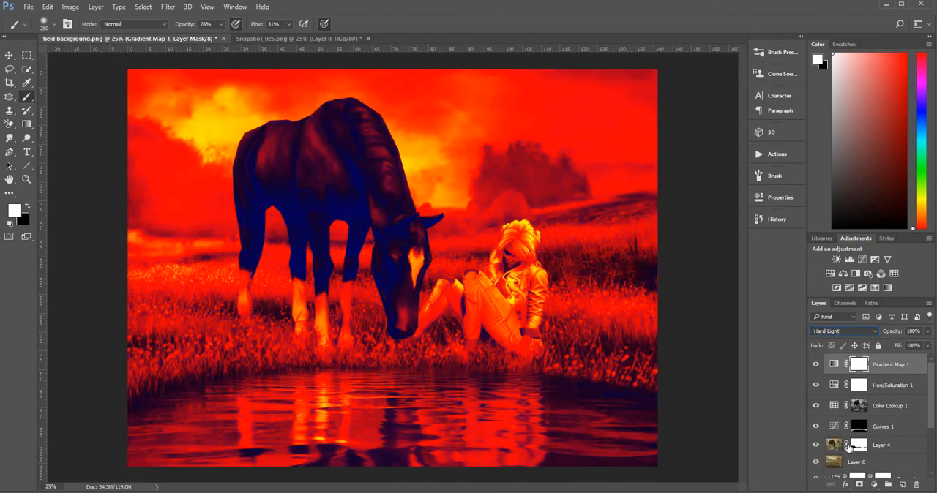
pyautogui.click(928, 333)
pyautogui.moveTo(886, 344); pyautogui.dragTo(882, 344)
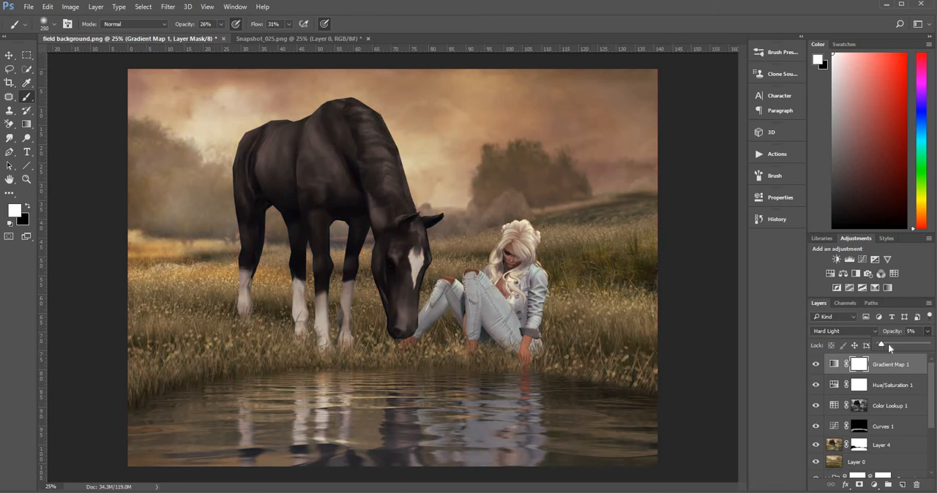
# Set the Hue/Saturation 1 saturation to -23 and compare the image with and without the Gradient Map 1 layer.
pyautogui.click(834, 386)
pyautogui.doubleClick(834, 385)
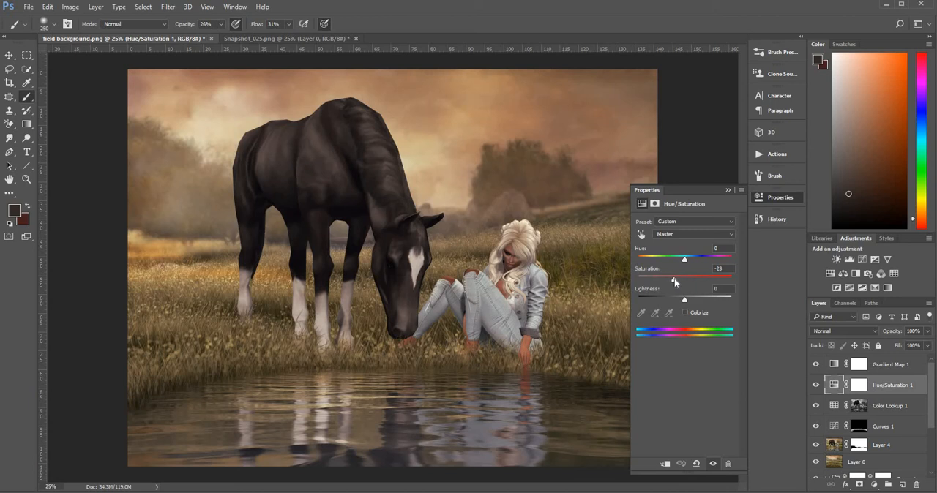
pyautogui.click(727, 191)
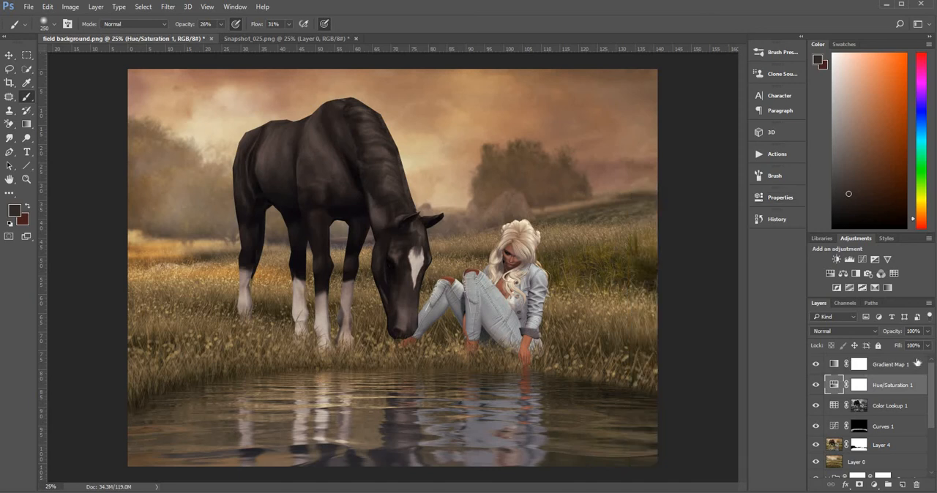
pyautogui.click(839, 369)
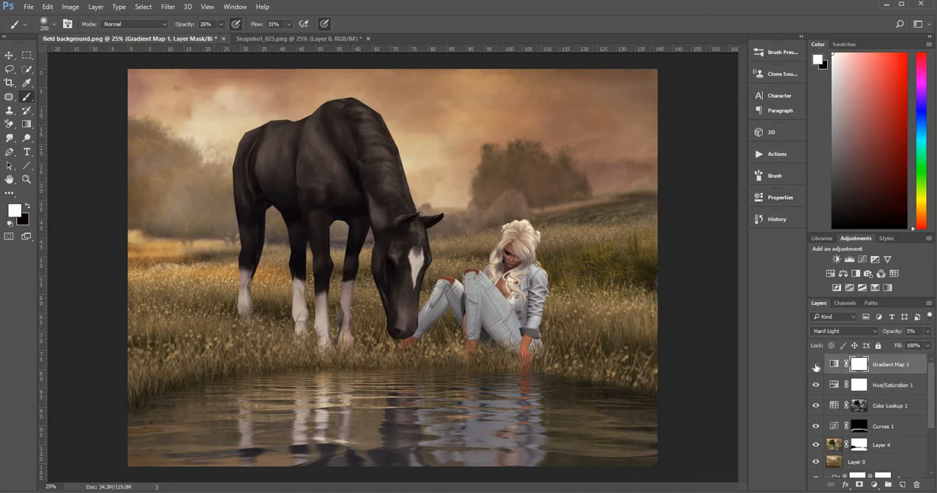
pyautogui.click(816, 367)
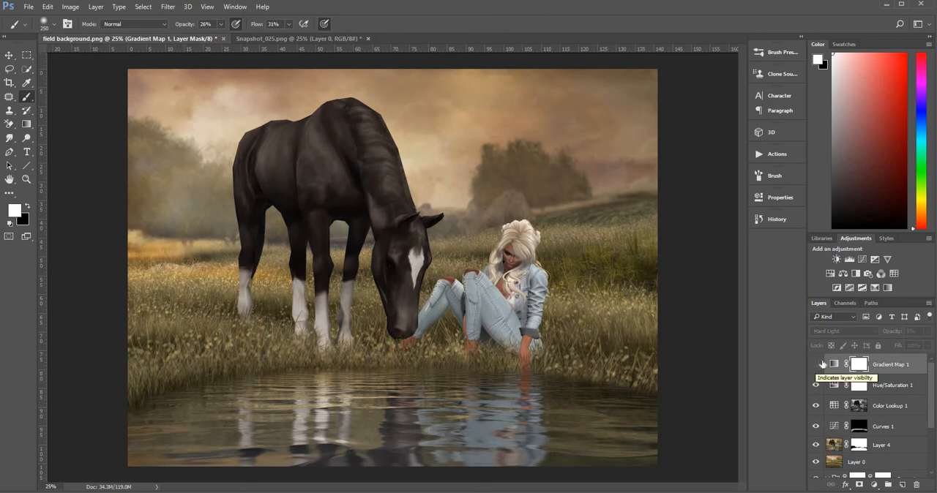
pyautogui.click(818, 364)
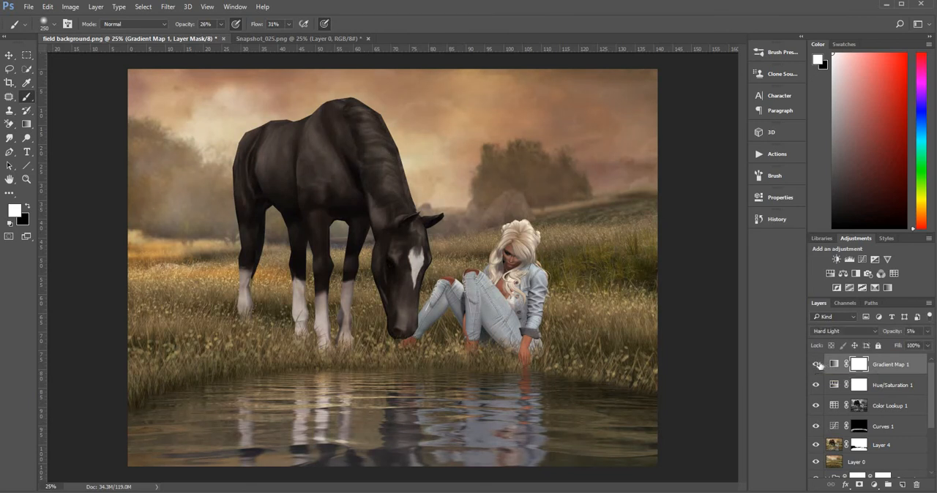
# Add a Solid Color fill layer above Gradient Map 1 in dark navy blue, #0a0b23.
pyautogui.click(874, 486)
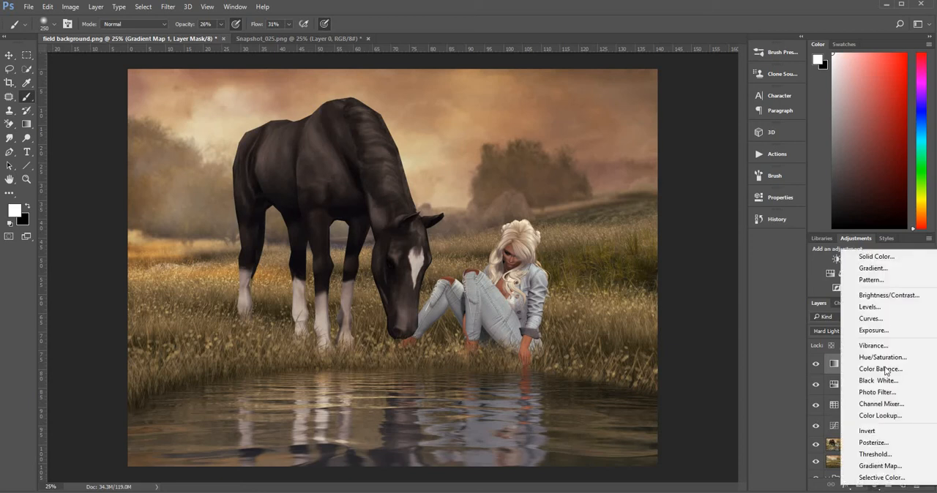
pyautogui.click(904, 257)
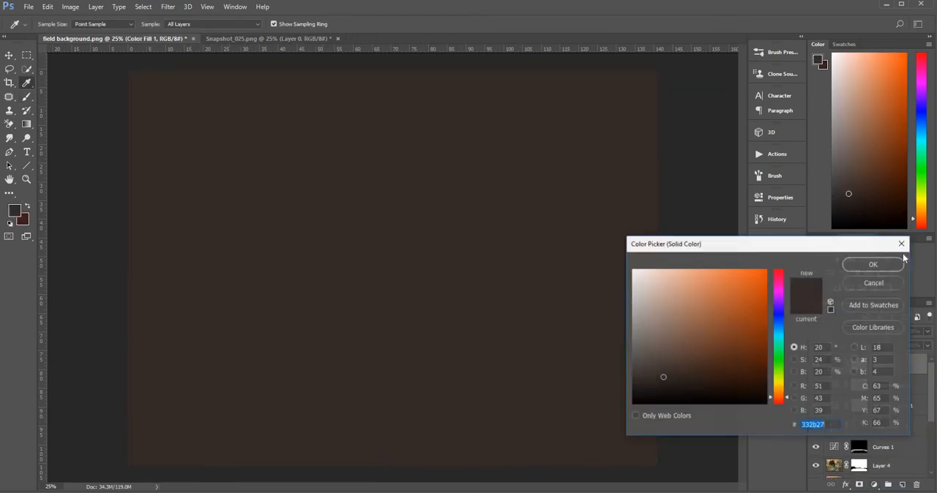
pyautogui.click(779, 317)
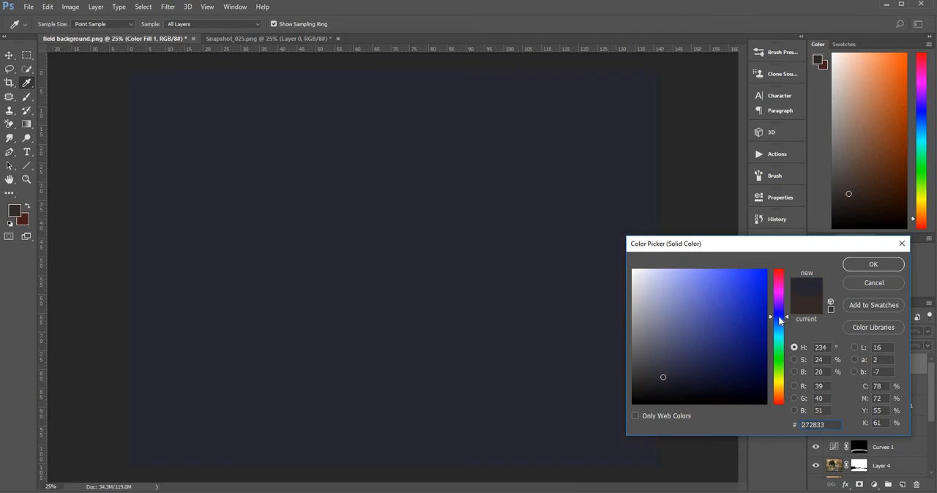
pyautogui.moveTo(781, 318); pyautogui.dragTo(779, 317)
pyautogui.click(726, 385)
pyautogui.click(873, 265)
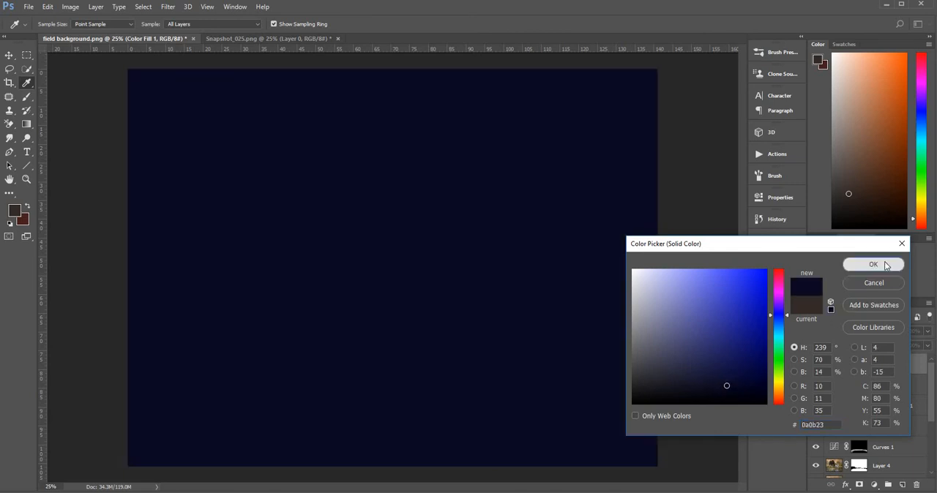
# Blend the Color Fill 1 layer in Exclusion mode and change its fill color to dark navy, #0f0f21.
pyautogui.click(868, 331)
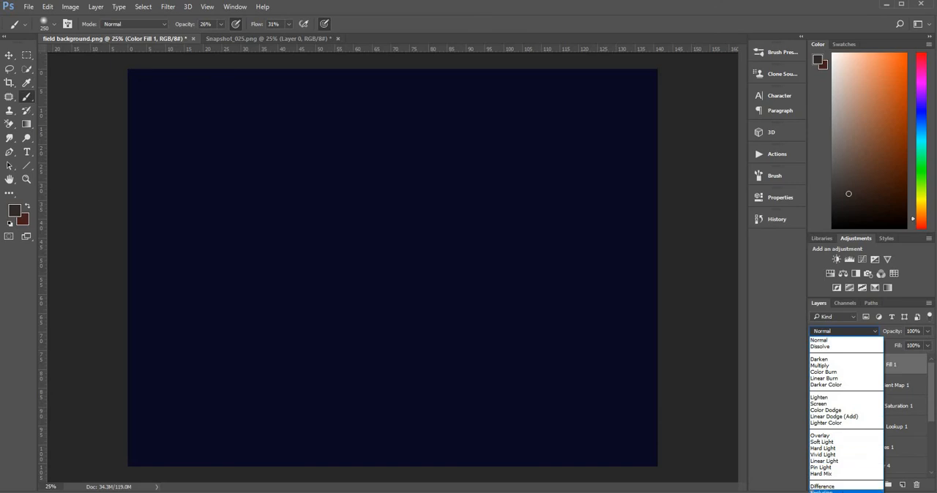
pyautogui.click(823, 491)
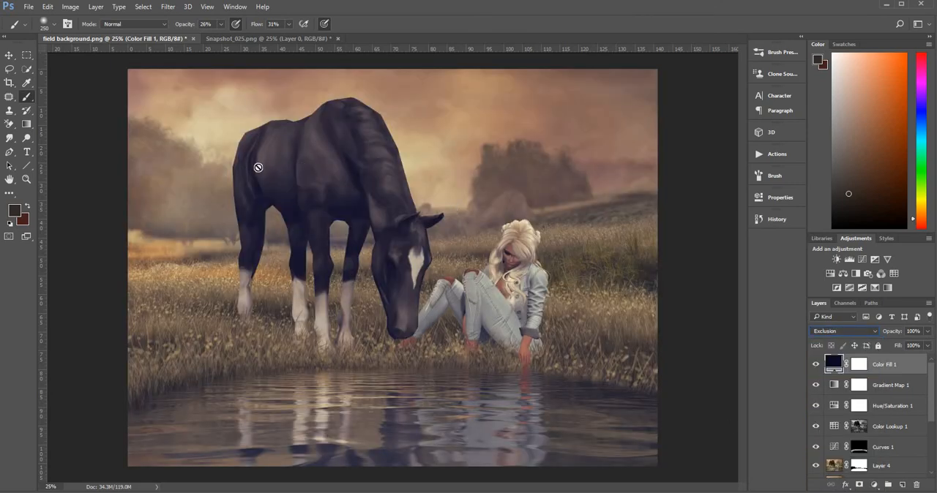
pyautogui.doubleClick(835, 364)
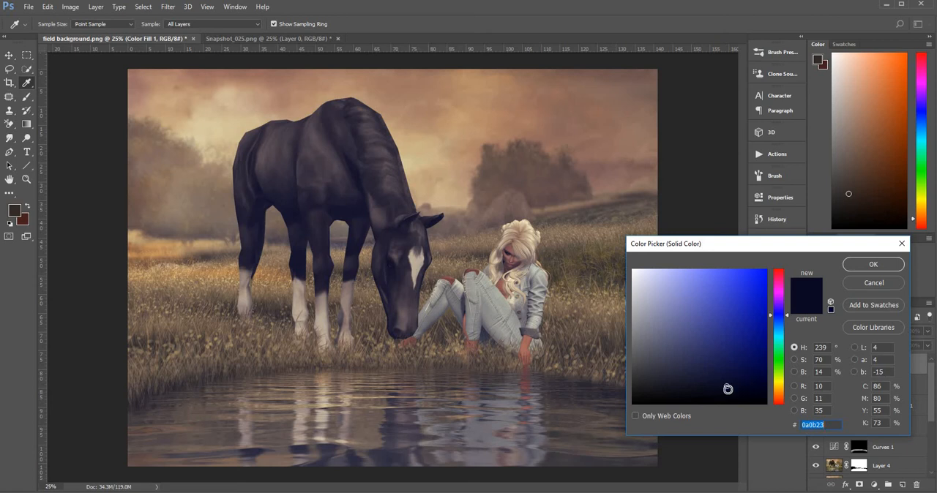
pyautogui.moveTo(716, 390); pyautogui.dragTo(699, 392)
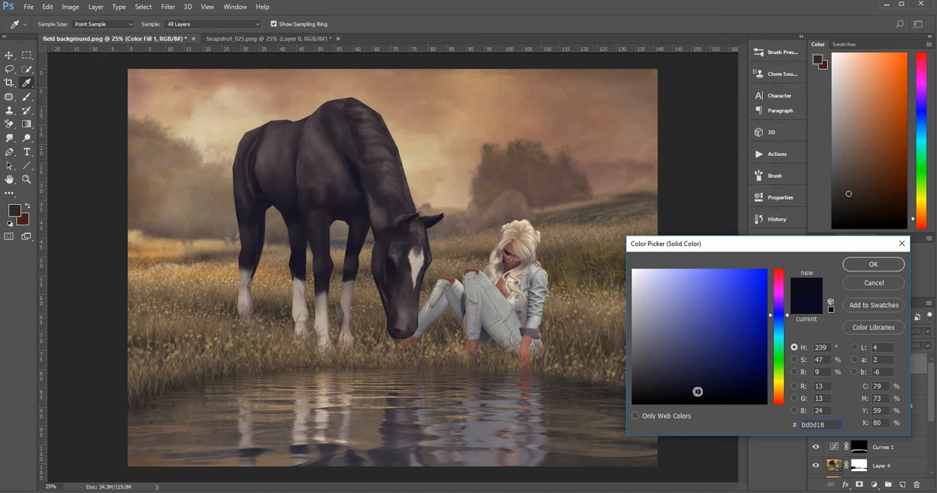
pyautogui.click(685, 284)
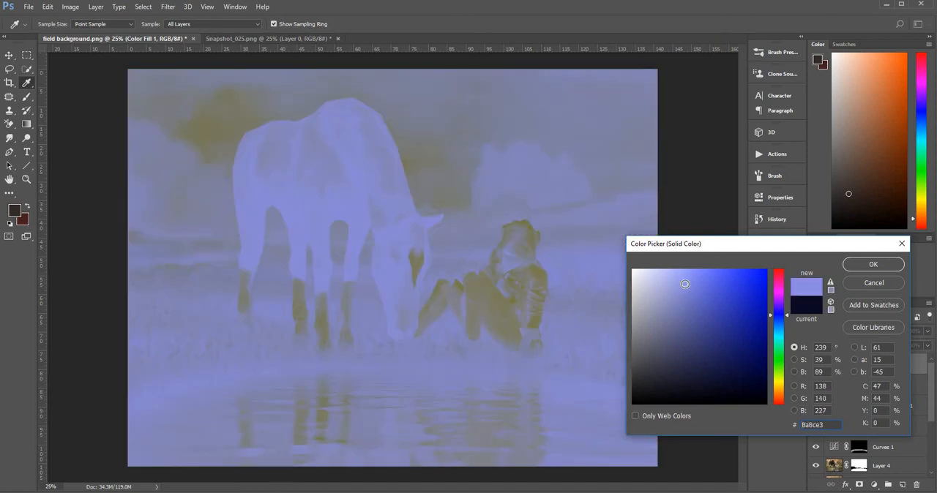
pyautogui.moveTo(685, 284)
pyautogui.mouseDown()
pyautogui.moveTo(634, 272)
pyautogui.moveTo(725, 320)
pyautogui.moveTo(736, 310)
pyautogui.mouseUp()
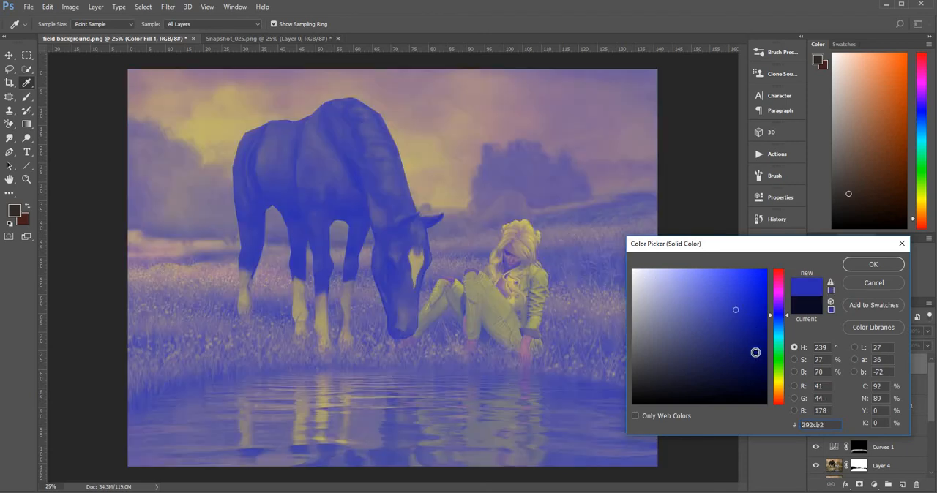
pyautogui.moveTo(755, 353)
pyautogui.mouseDown()
pyautogui.moveTo(740, 386)
pyautogui.moveTo(755, 385)
pyautogui.moveTo(705, 387)
pyautogui.mouseUp()
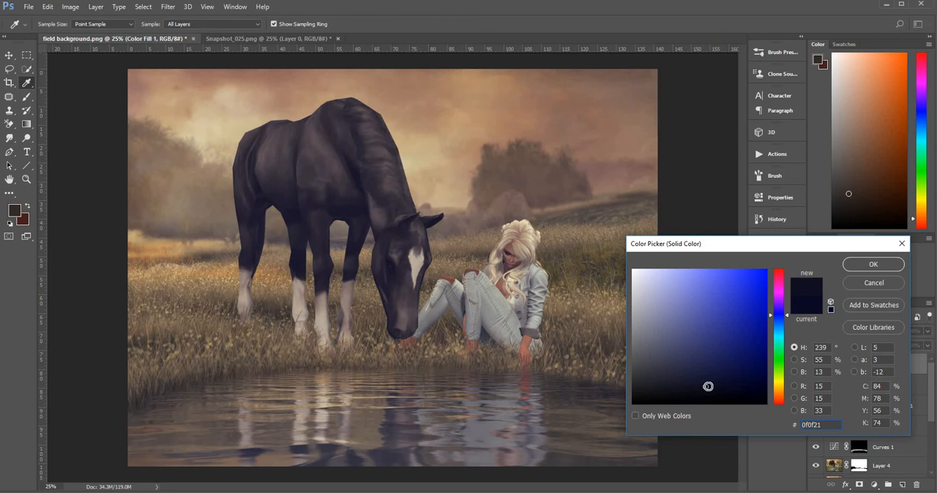
pyautogui.click(873, 265)
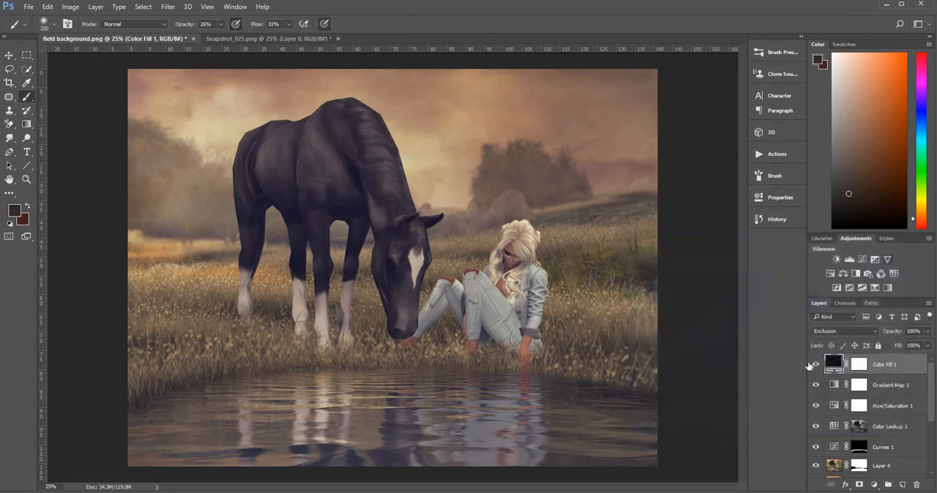
# Compare the image with and without the Color Fill 1 and Hue/Saturation 1 layers.
pyautogui.click(816, 365)
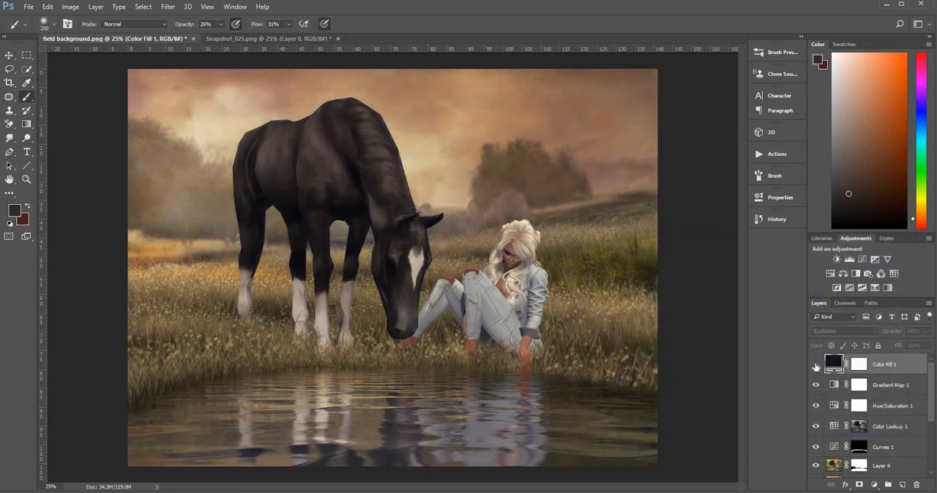
pyautogui.click(815, 365)
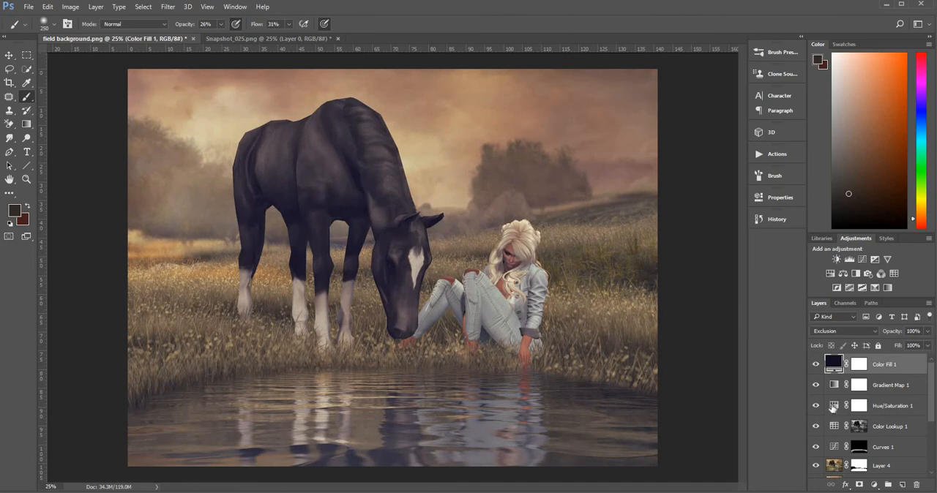
pyautogui.click(833, 408)
pyautogui.doubleClick(833, 407)
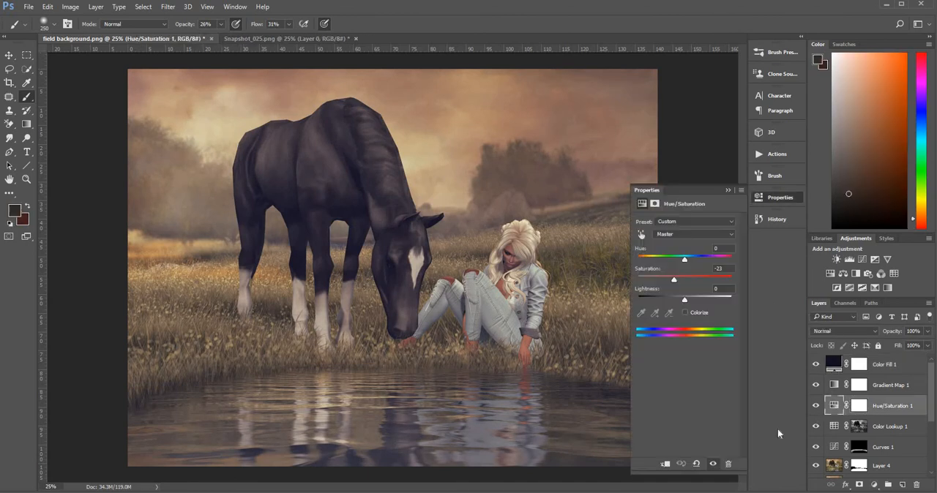
pyautogui.click(817, 407)
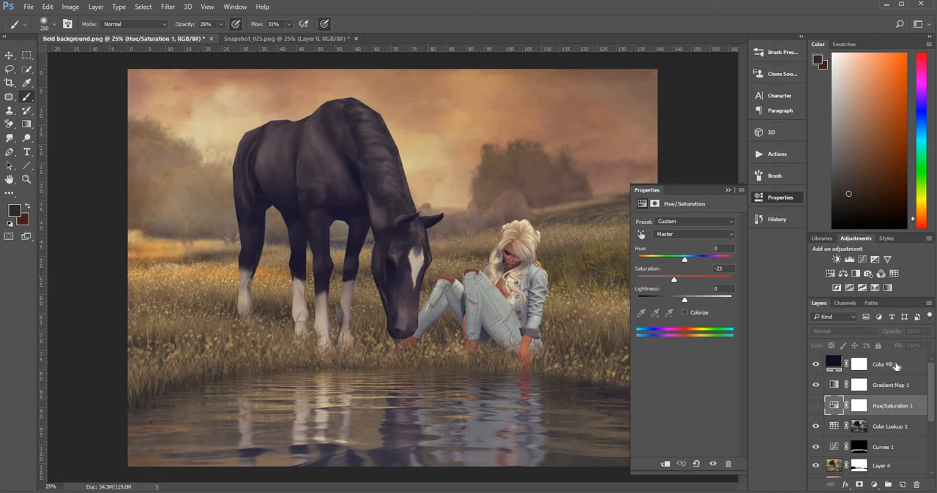
# Delete the Color Fill 1, Gradient Map 1 and Hue/Saturation 1 layers and stamp all visible layers into a new layer above Color Lookup 1.
pyautogui.moveTo(894, 366); pyautogui.dragTo(917, 486)
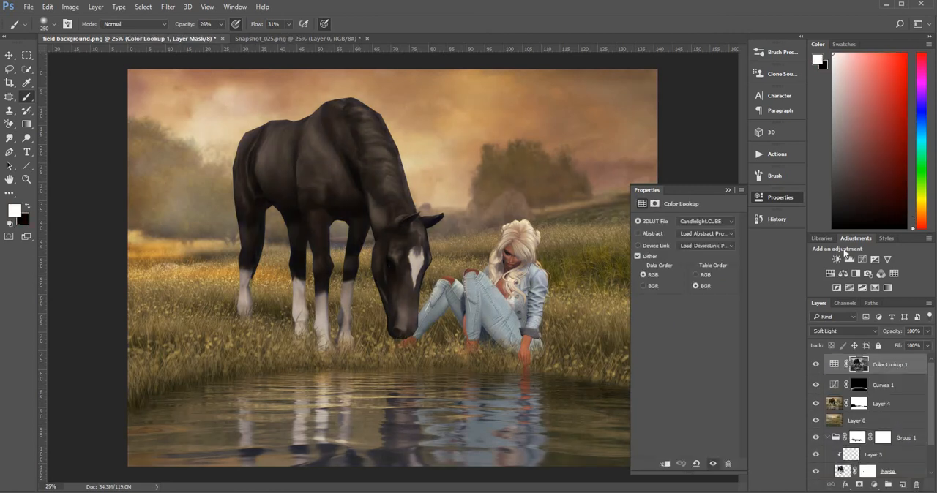
pyautogui.click(729, 190)
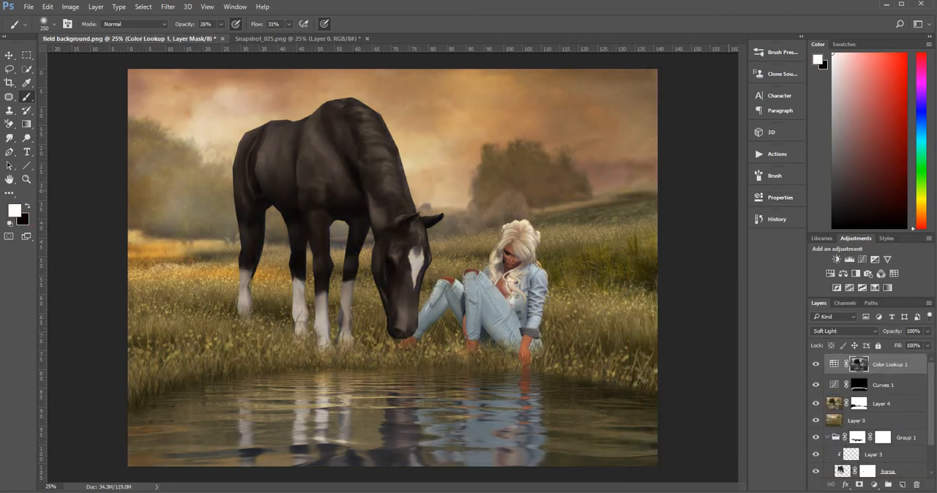
pyautogui.click(913, 370)
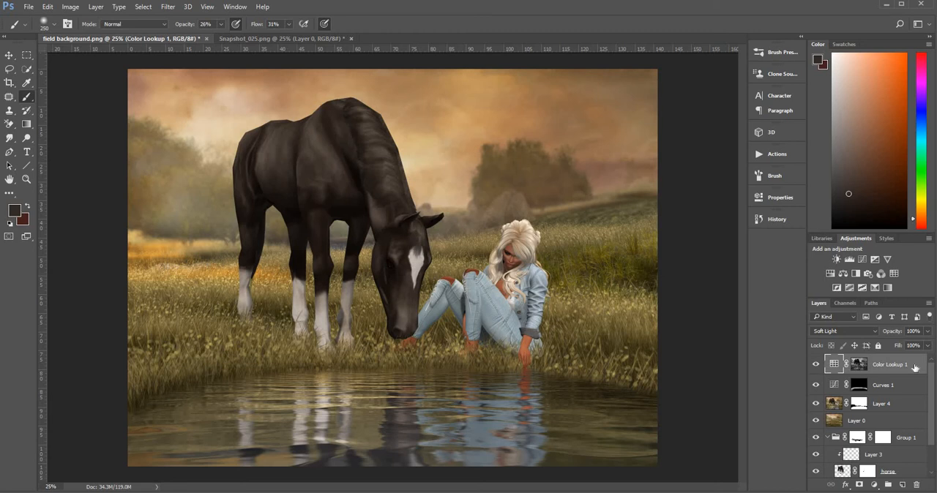
pyautogui.hotkey('ctrl', 'shift', 'alt', 'e')
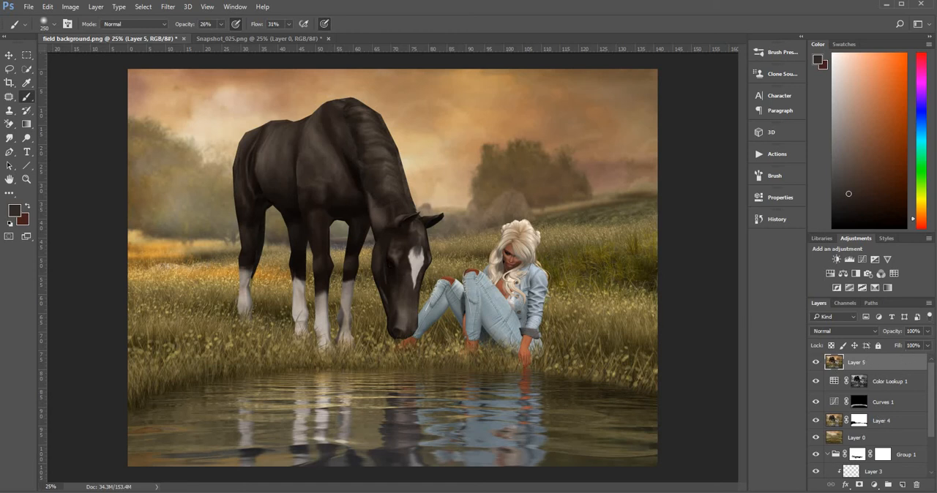
# Add a Curves adjustment layer above Layer 5 that darkens input 150 to output 116, and invert its mask to black.
pyautogui.click(875, 487)
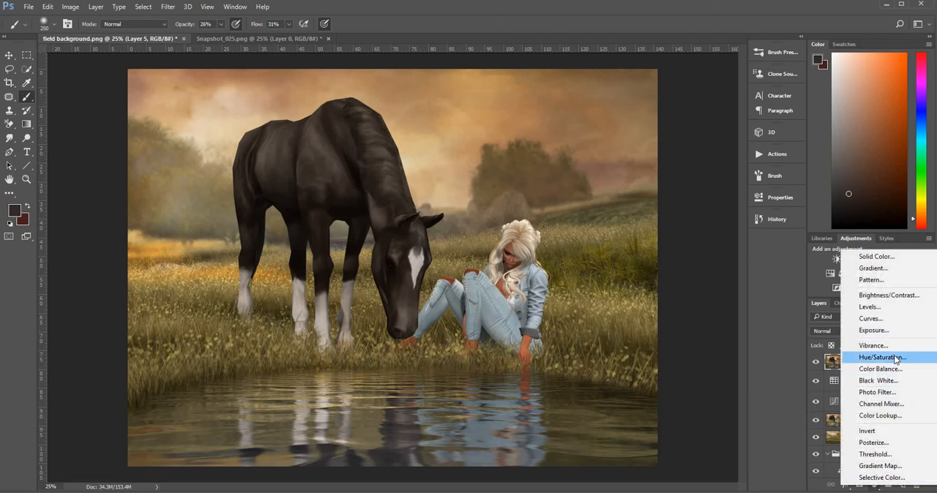
pyautogui.click(882, 319)
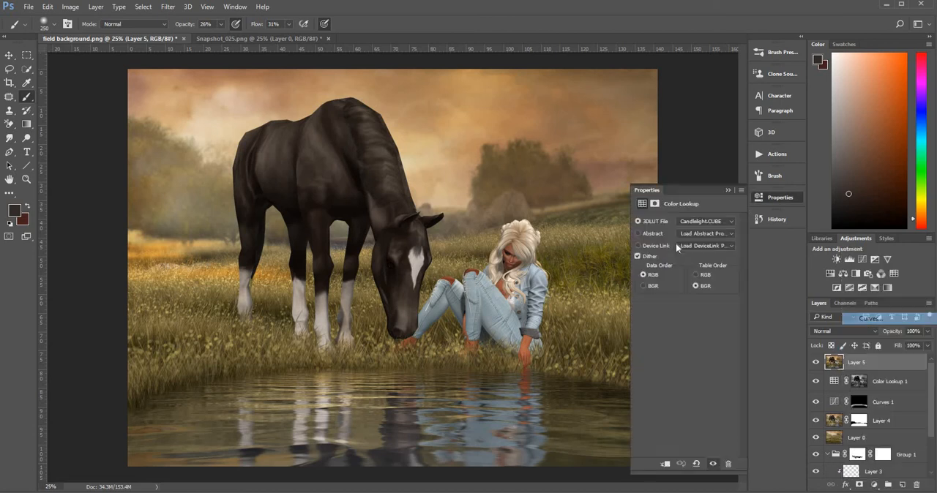
pyautogui.moveTo(692, 281); pyautogui.dragTo(700, 284)
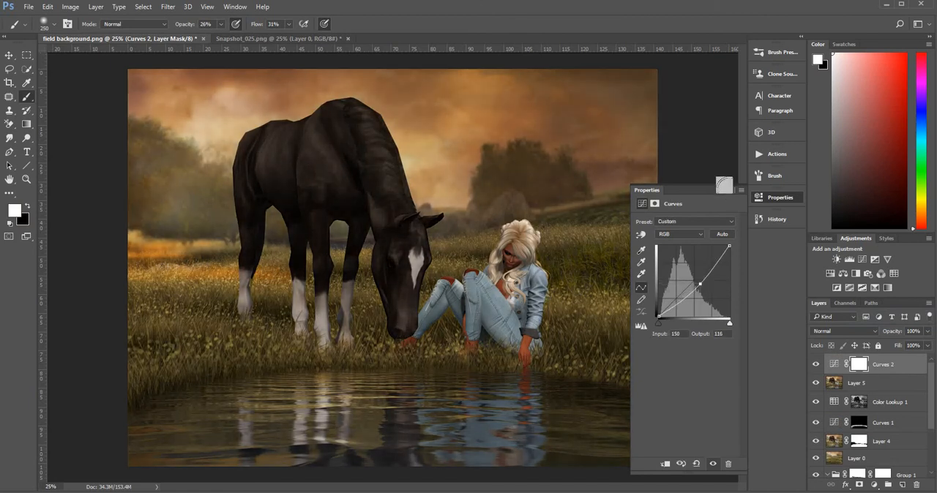
pyautogui.click(728, 191)
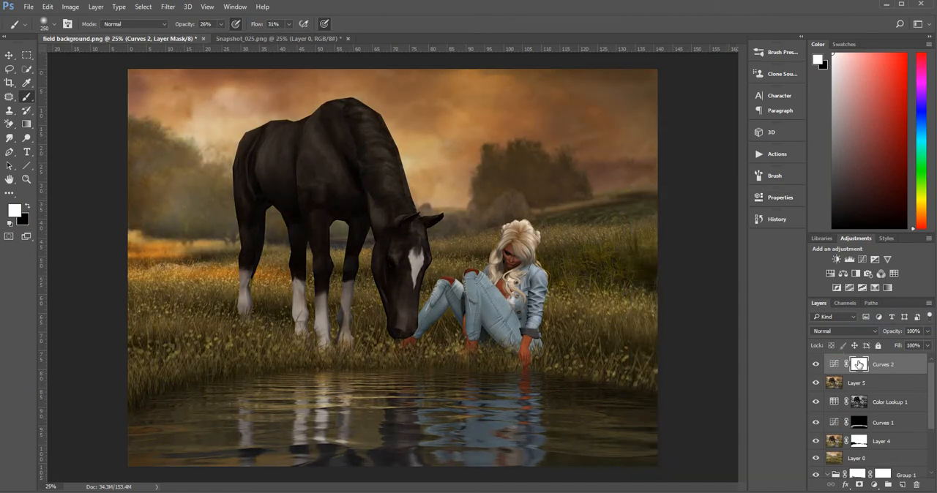
pyautogui.hotkey('ctrl', 'i')
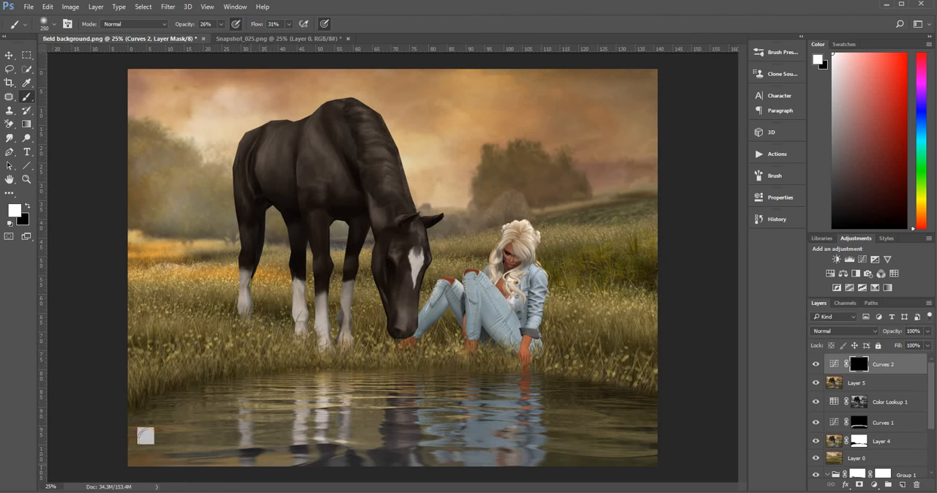
# Paint white on the Curves 2 mask with 250 and 80 px brushes at 26% opacity, darkening the grass beneath the subjects and along the water's edge.
pyautogui.moveTo(146, 437)
pyautogui.mouseDown()
pyautogui.moveTo(125, 404)
pyautogui.moveTo(142, 387)
pyautogui.moveTo(188, 350)
pyautogui.moveTo(236, 359)
pyautogui.mouseUp()
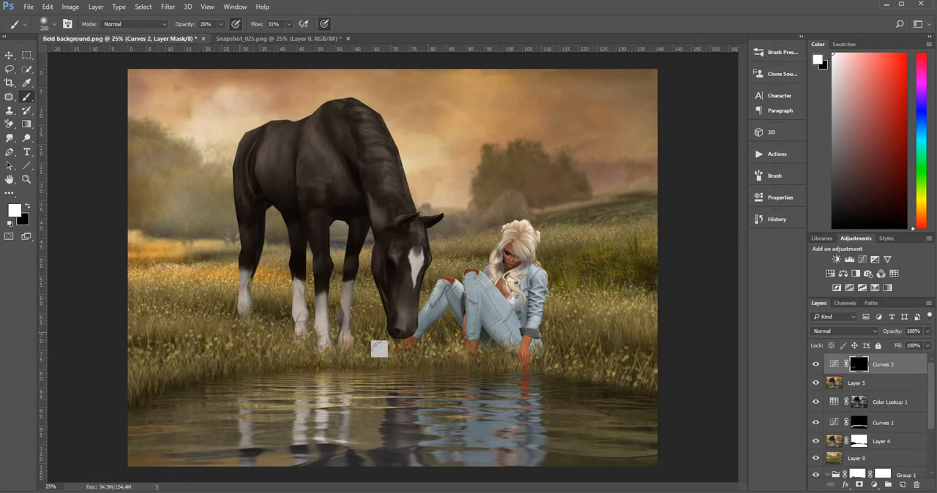
pyautogui.moveTo(379, 350)
pyautogui.mouseDown()
pyautogui.moveTo(511, 359)
pyautogui.moveTo(448, 351)
pyautogui.moveTo(500, 346)
pyautogui.moveTo(478, 324)
pyautogui.moveTo(504, 357)
pyautogui.moveTo(659, 382)
pyautogui.moveTo(638, 356)
pyautogui.moveTo(550, 338)
pyautogui.moveTo(636, 344)
pyautogui.moveTo(574, 350)
pyautogui.moveTo(616, 312)
pyautogui.moveTo(516, 279)
pyautogui.mouseUp()
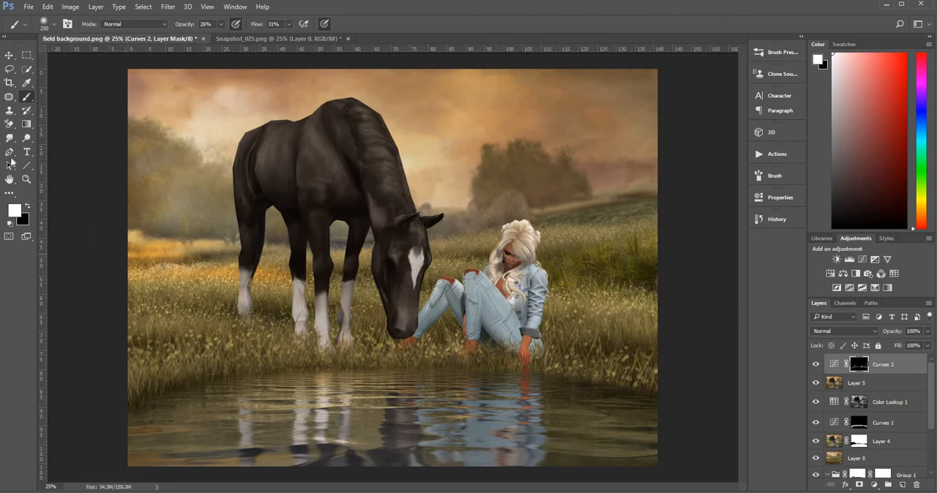
pyautogui.click(26, 179)
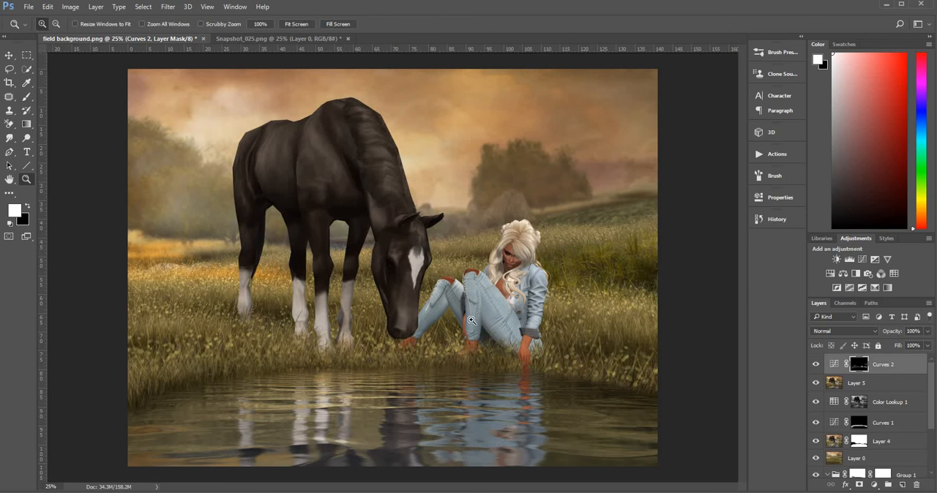
pyautogui.click(471, 320)
pyautogui.click(471, 320)
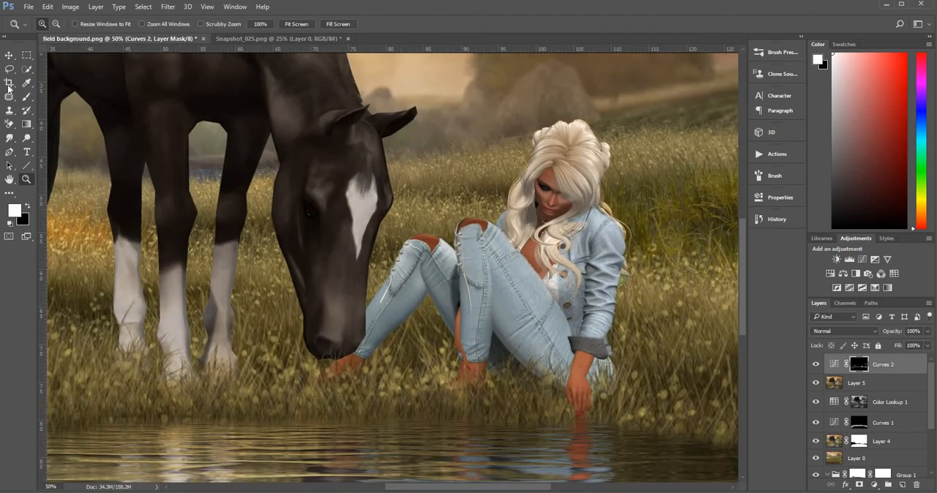
pyautogui.click(26, 96)
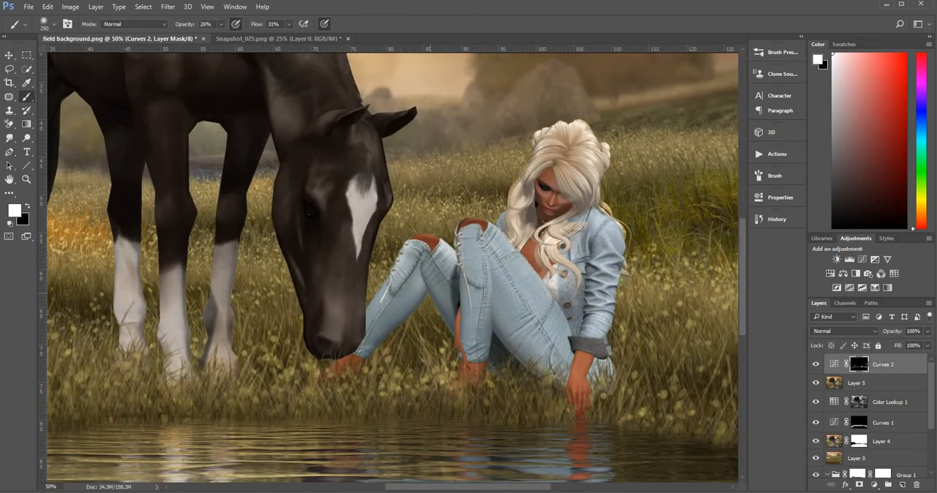
pyautogui.press('[')
pyautogui.press('[')
pyautogui.press('[')
pyautogui.press('[')
pyautogui.press('[')
pyautogui.press('[')
pyautogui.press('[')
pyautogui.moveTo(661, 390); pyautogui.dragTo(561, 340)
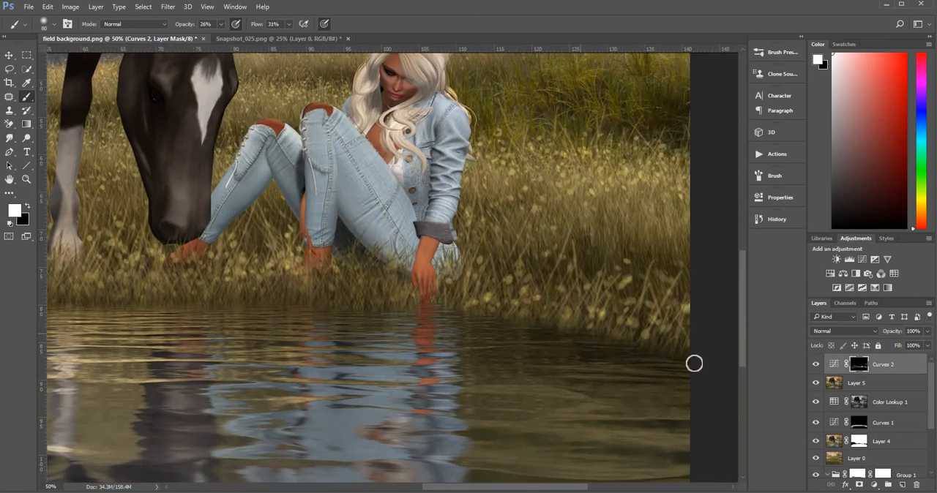
pyautogui.moveTo(478, 306); pyautogui.dragTo(763, 308)
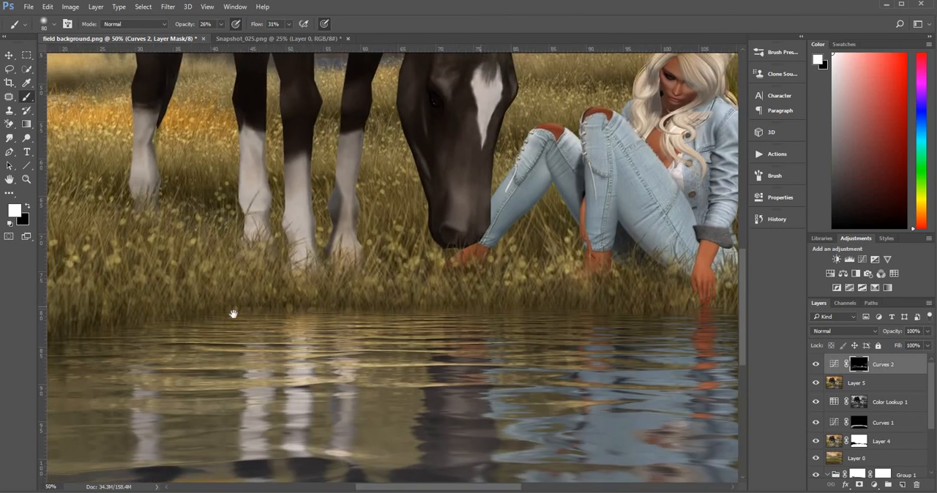
pyautogui.moveTo(326, 295); pyautogui.dragTo(419, 277)
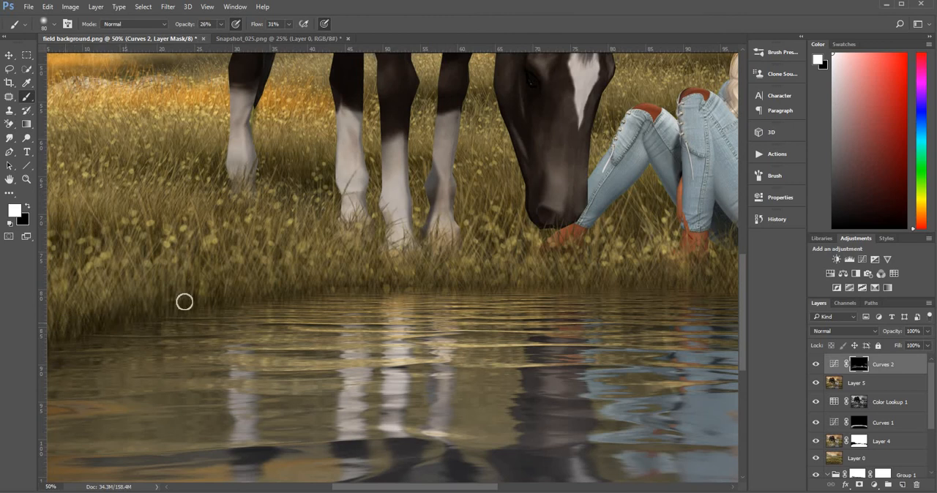
pyautogui.moveTo(238, 295); pyautogui.dragTo(299, 274)
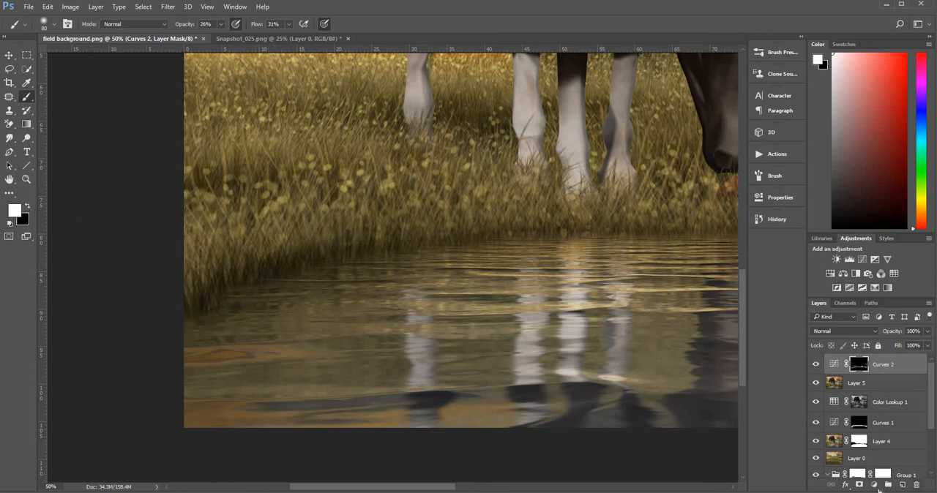
# Add a Curves adjustment layer above Curves 2 that brightens input 90 to output 156, and invert its mask to black.
pyautogui.click(875, 486)
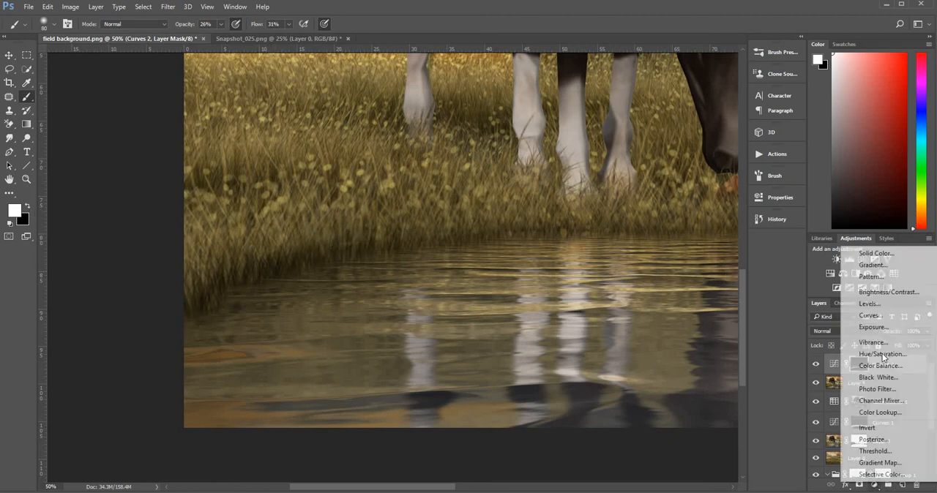
pyautogui.click(881, 317)
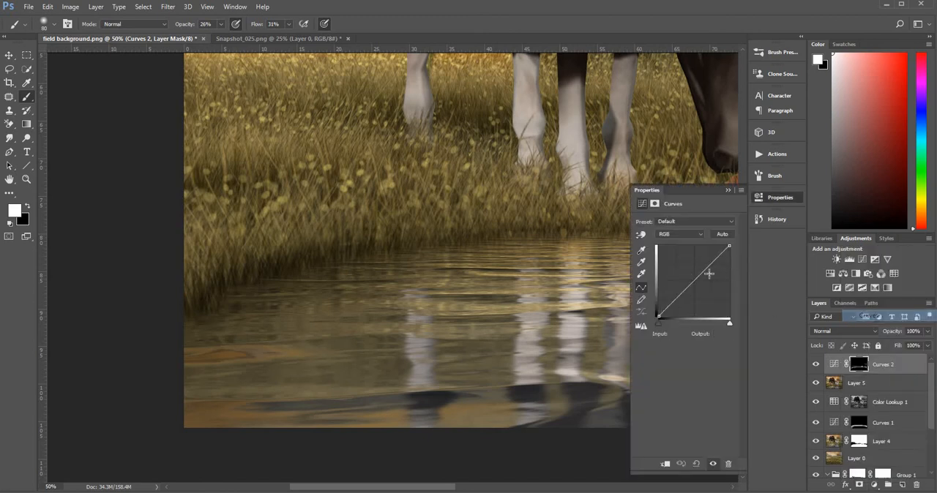
pyautogui.moveTo(692, 281); pyautogui.dragTo(683, 273)
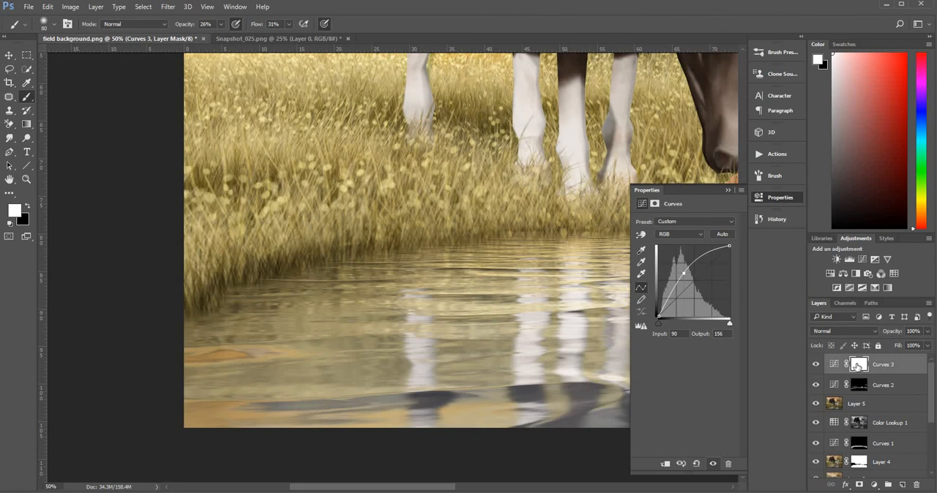
pyautogui.click(856, 359)
pyautogui.hotkey('ctrl', 'i')
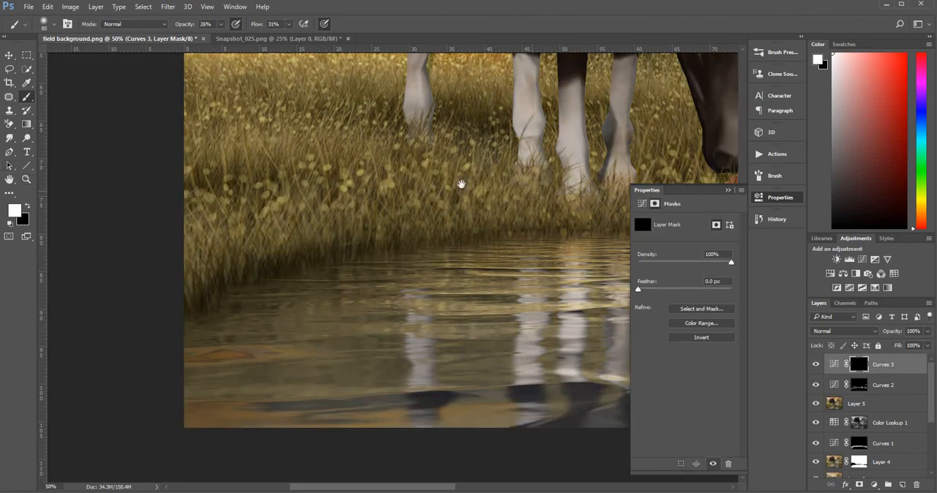
# Paint white on the Curves 3 mask at 26% opacity with 45 and 80 px brushes, brightening highlights on the seated woman and the horse.
pyautogui.moveTo(462, 184); pyautogui.dragTo(178, 344)
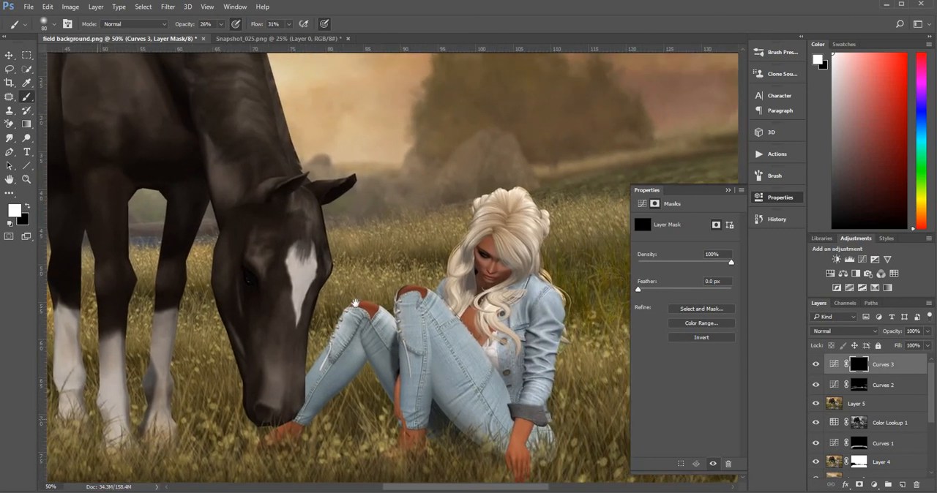
pyautogui.moveTo(355, 303); pyautogui.dragTo(293, 215)
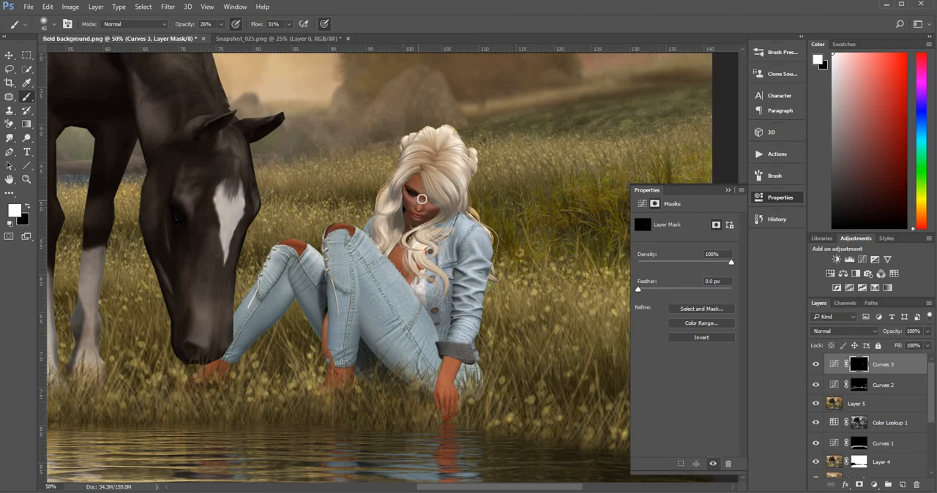
pyautogui.press(']')
pyautogui.press(']')
pyautogui.press(']')
pyautogui.press(']')
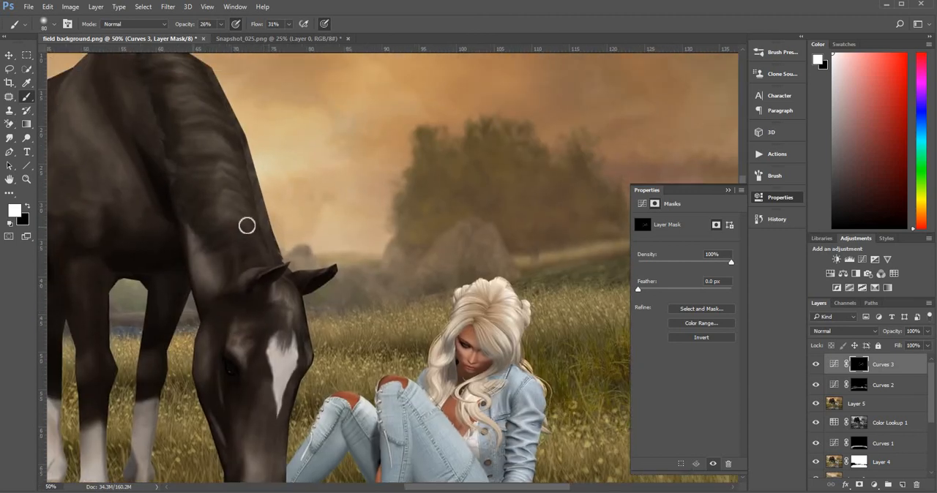
pyautogui.moveTo(247, 225)
pyautogui.mouseDown()
pyautogui.moveTo(220, 214)
pyautogui.moveTo(242, 218)
pyautogui.moveTo(220, 193)
pyautogui.moveTo(234, 193)
pyautogui.moveTo(210, 179)
pyautogui.moveTo(234, 181)
pyautogui.moveTo(208, 168)
pyautogui.moveTo(230, 172)
pyautogui.moveTo(209, 147)
pyautogui.moveTo(190, 147)
pyautogui.moveTo(223, 149)
pyautogui.moveTo(198, 139)
pyautogui.moveTo(220, 133)
pyautogui.moveTo(192, 120)
pyautogui.moveTo(215, 128)
pyautogui.moveTo(179, 98)
pyautogui.moveTo(213, 110)
pyautogui.moveTo(178, 88)
pyautogui.moveTo(199, 87)
pyautogui.moveTo(167, 63)
pyautogui.mouseUp()
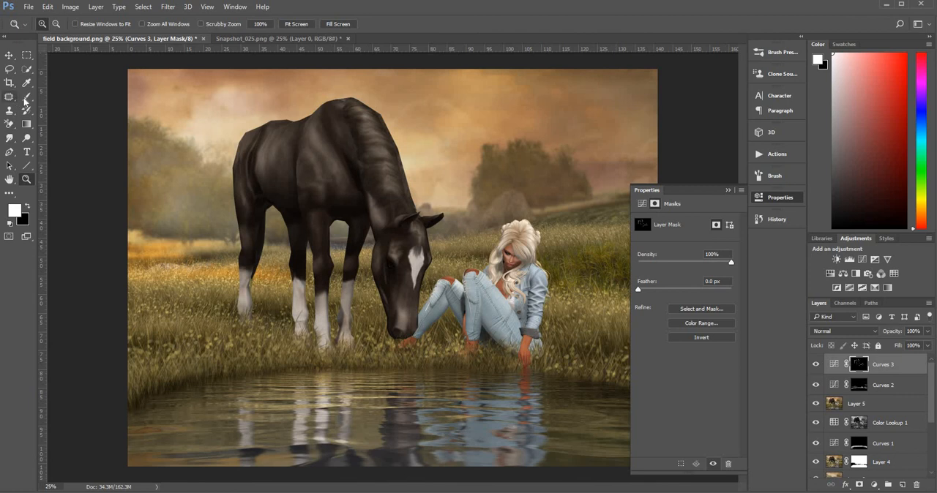
# Brush white at 250 px on the Curves 3 mask over the subjects' water reflections, and enlarge the brush to 1000 px.
pyautogui.click(26, 96)
pyautogui.press(']')
pyautogui.press(']')
pyautogui.press(']')
pyautogui.press(']')
pyautogui.press(']')
pyautogui.press(']')
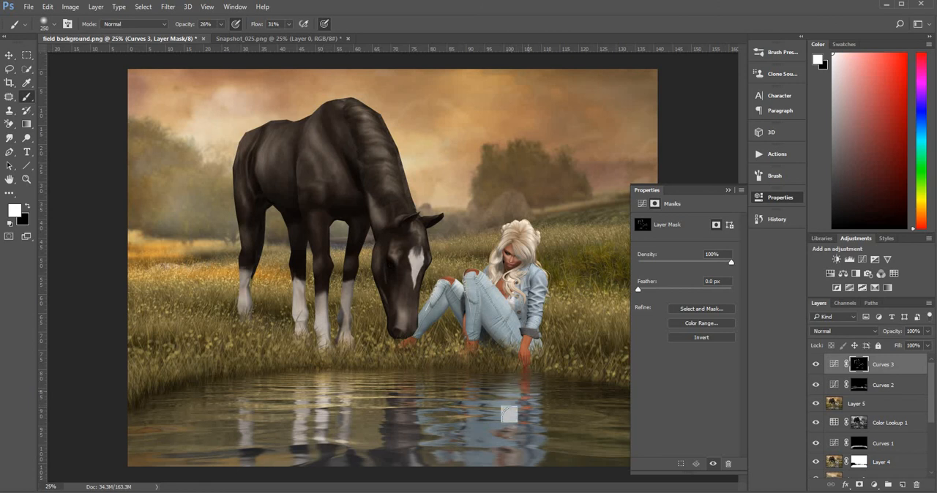
pyautogui.moveTo(489, 435)
pyautogui.mouseDown()
pyautogui.moveTo(460, 438)
pyautogui.moveTo(453, 454)
pyautogui.mouseUp()
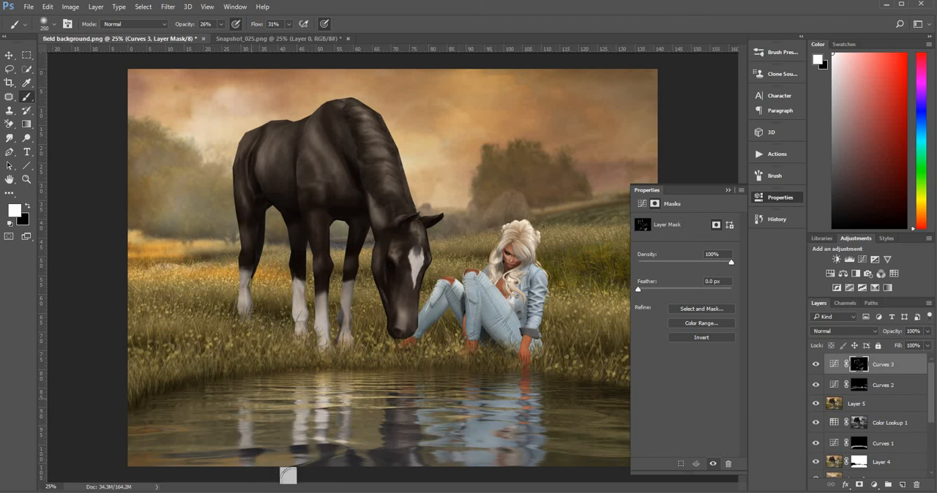
pyautogui.moveTo(394, 431)
pyautogui.mouseDown()
pyautogui.moveTo(398, 392)
pyautogui.moveTo(406, 434)
pyautogui.moveTo(398, 398)
pyautogui.mouseUp()
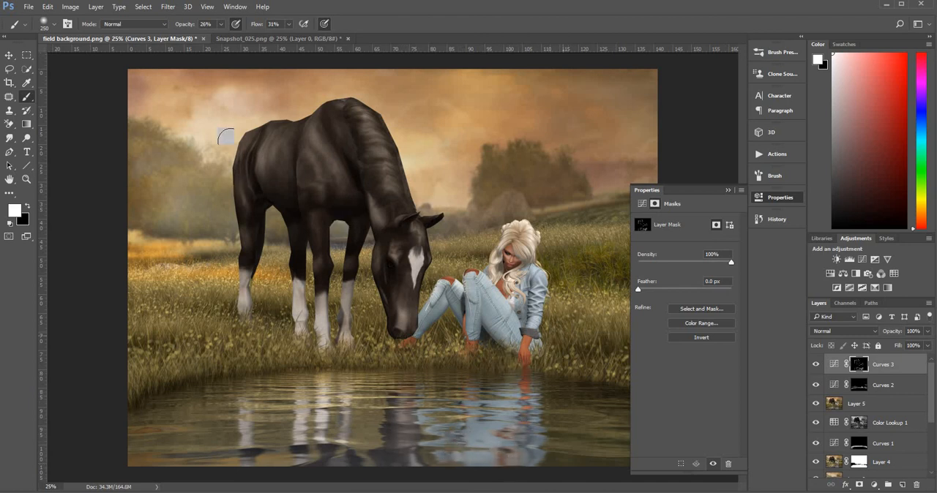
pyautogui.press(']')
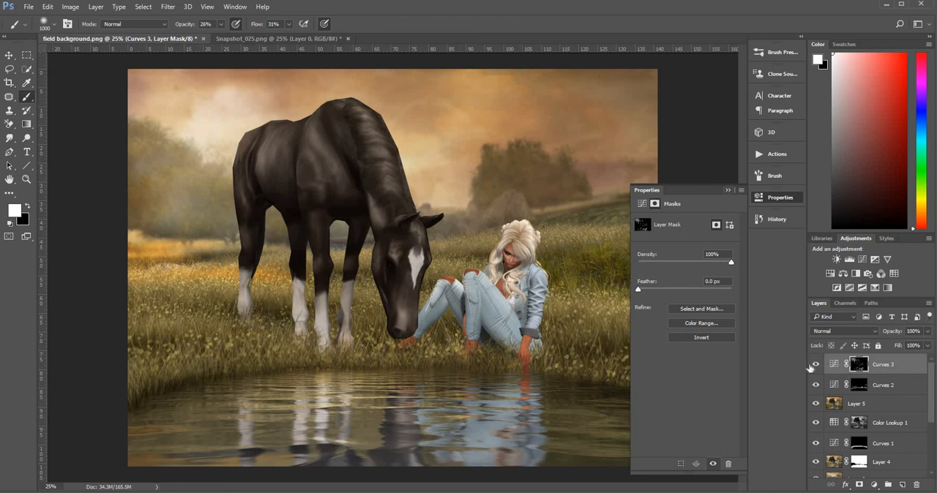
# Toggle the visibility of Curves 3 to compare the image with and without the highlights.
pyautogui.click(810, 368)
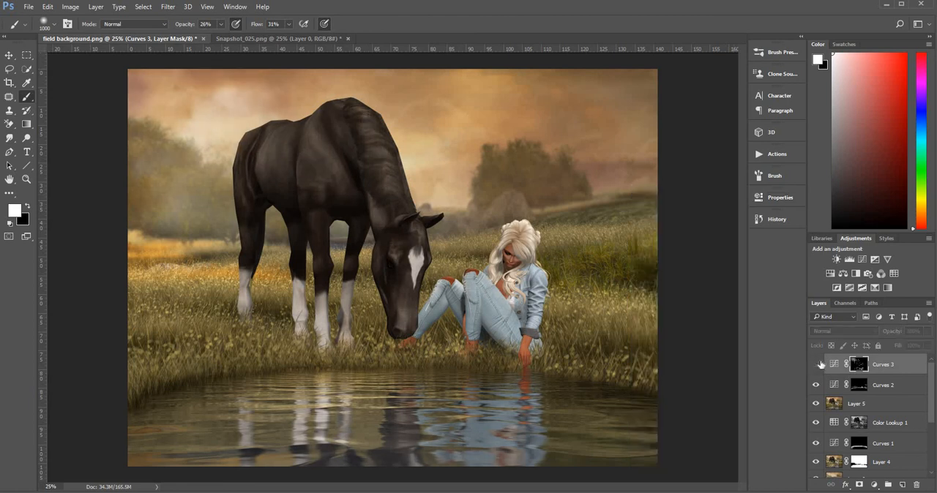
pyautogui.click(817, 363)
pyautogui.click(817, 364)
pyautogui.click(817, 364)
pyautogui.click(817, 364)
pyautogui.click(822, 358)
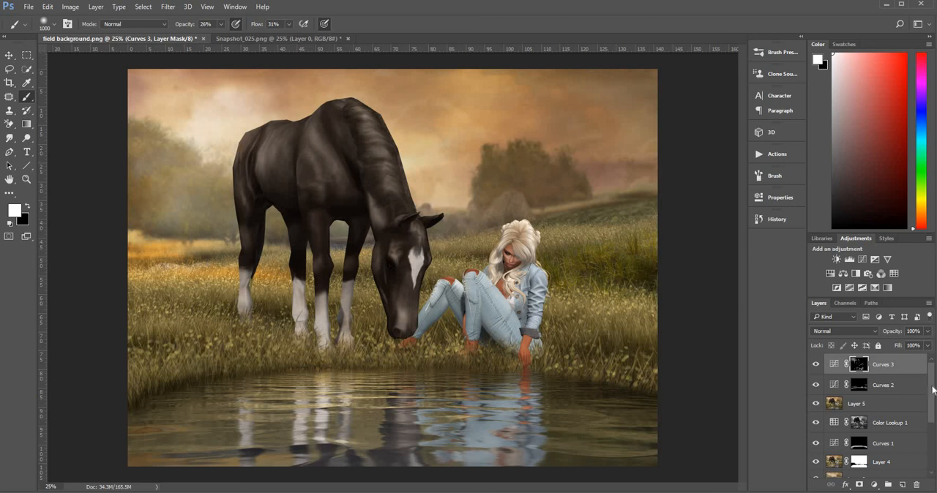
# Stamp all visible layers into a new layer above Curves 3 and open it in the Camera Raw Filter.
pyautogui.click(904, 363)
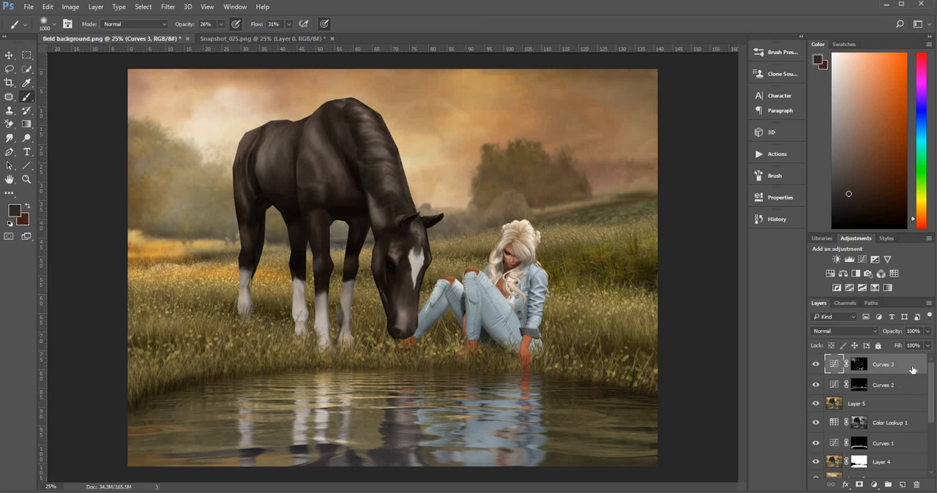
pyautogui.hotkey('ctrl', 'shift', 'alt', 'e')
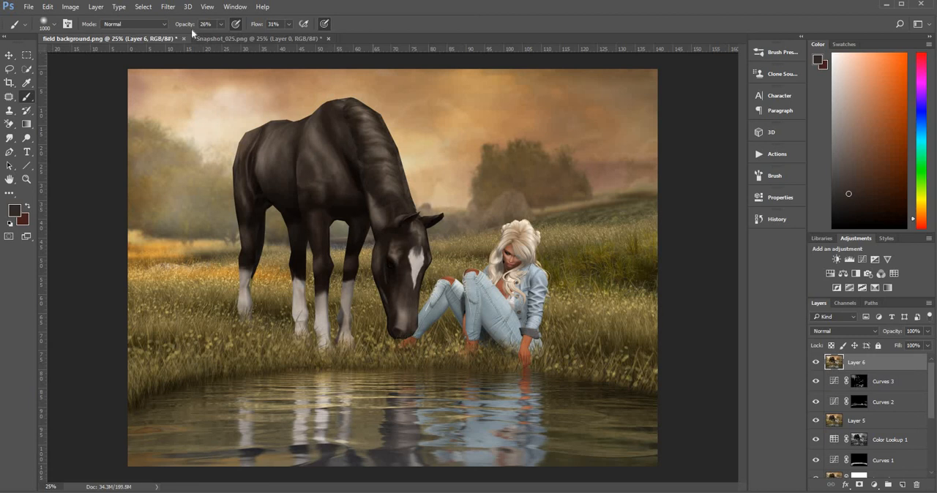
pyautogui.click(167, 6)
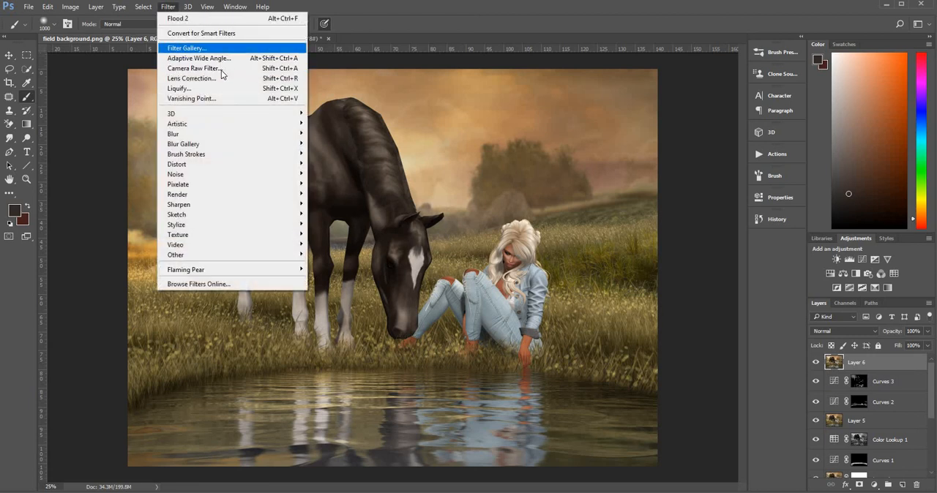
pyautogui.click(223, 69)
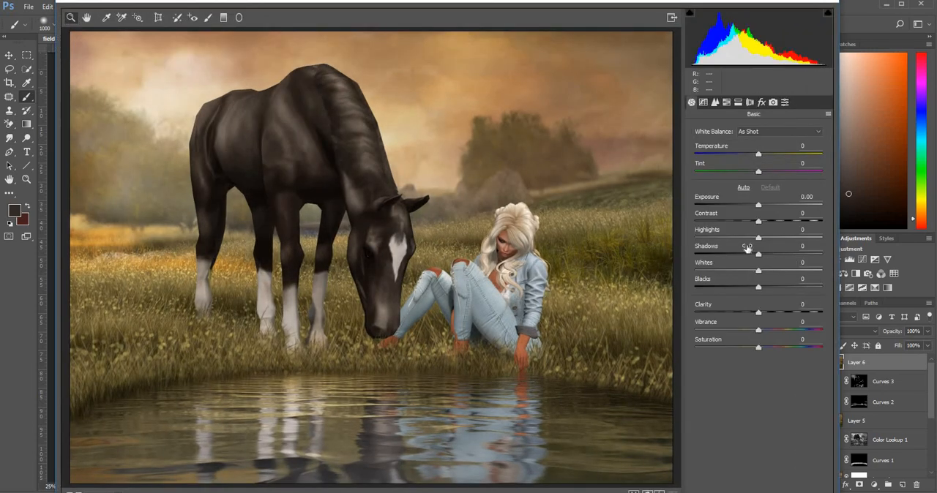
# Set the basic adjustments to Contrast +26, Highlights +13, Whites +28, Blacks +29, Clarity -21, Vibrance +22 and Saturation -14.
pyautogui.moveTo(760, 239); pyautogui.dragTo(767, 240)
pyautogui.moveTo(759, 273); pyautogui.dragTo(777, 274)
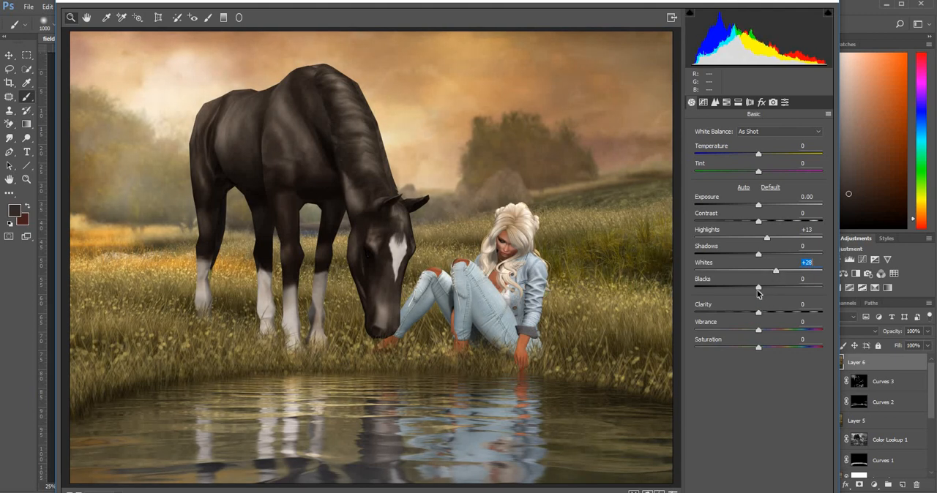
pyautogui.moveTo(771, 292); pyautogui.dragTo(778, 290)
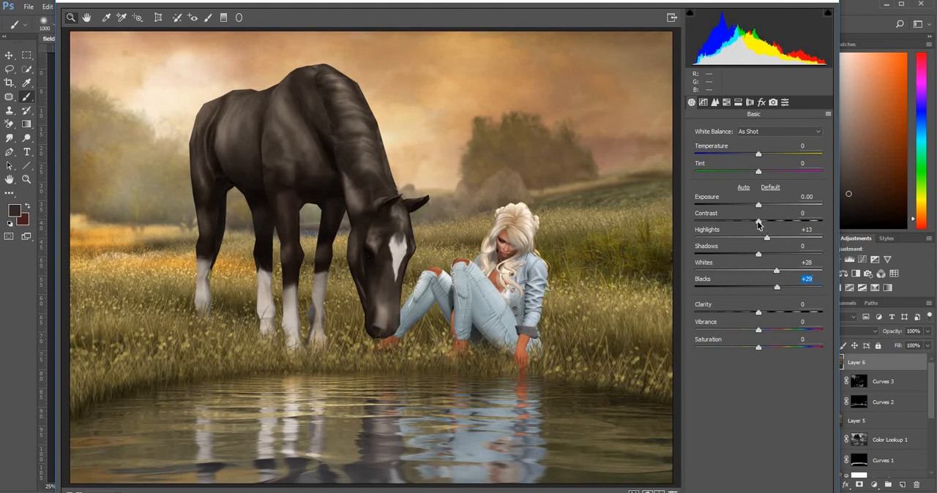
pyautogui.moveTo(760, 225); pyautogui.dragTo(776, 223)
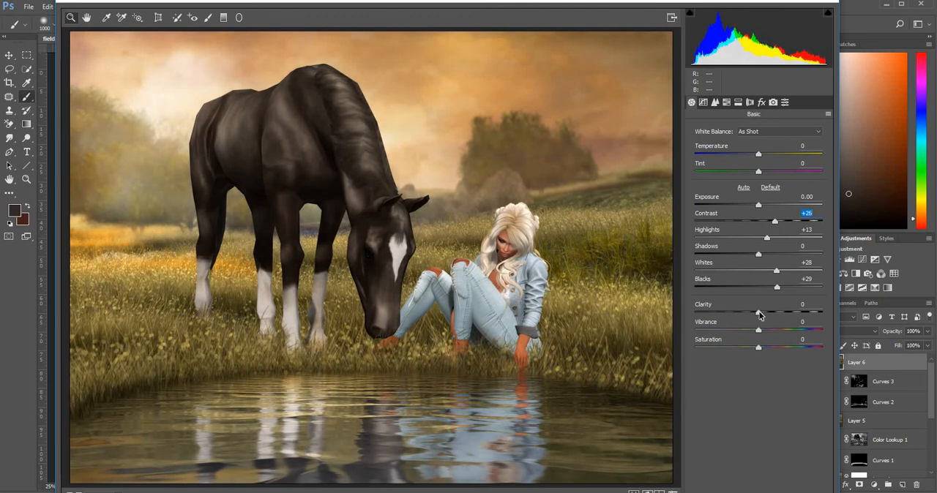
pyautogui.click(766, 313)
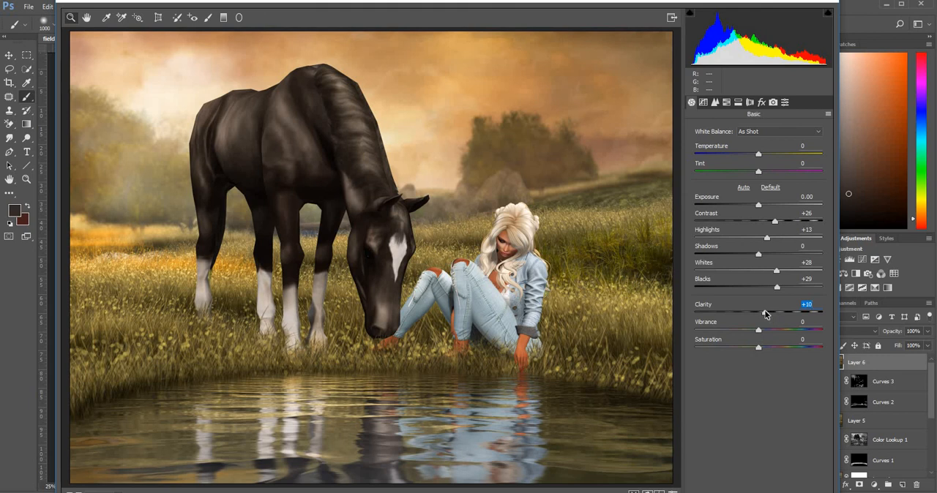
pyautogui.moveTo(759, 313); pyautogui.dragTo(750, 350)
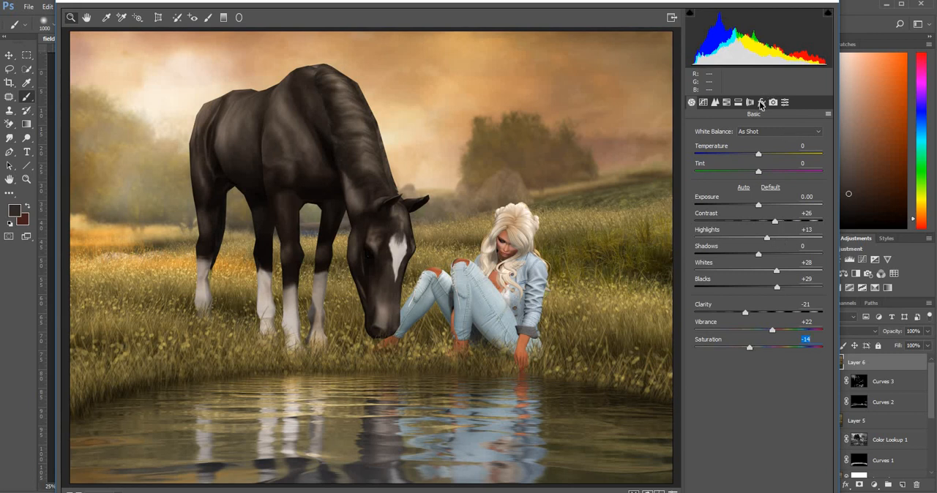
# Apply a Dehaze amount of +17 and a Grain amount of 29.
pyautogui.click(761, 104)
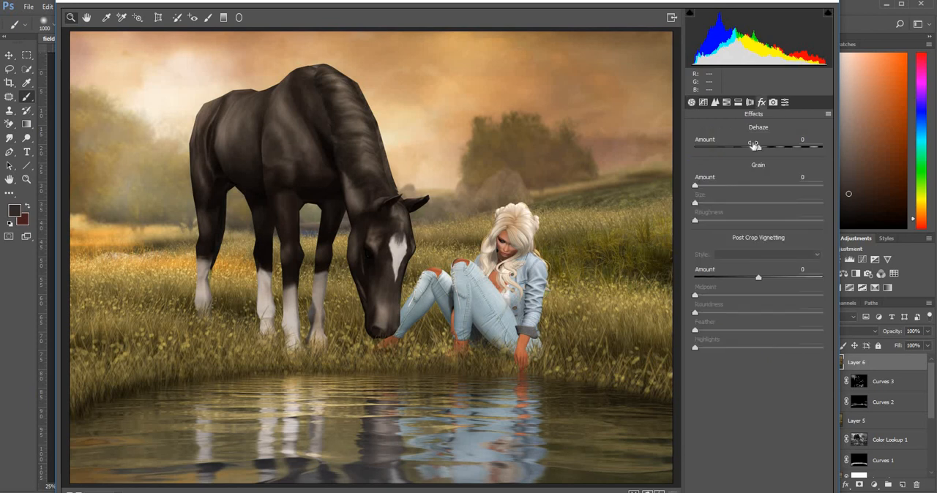
pyautogui.click(769, 148)
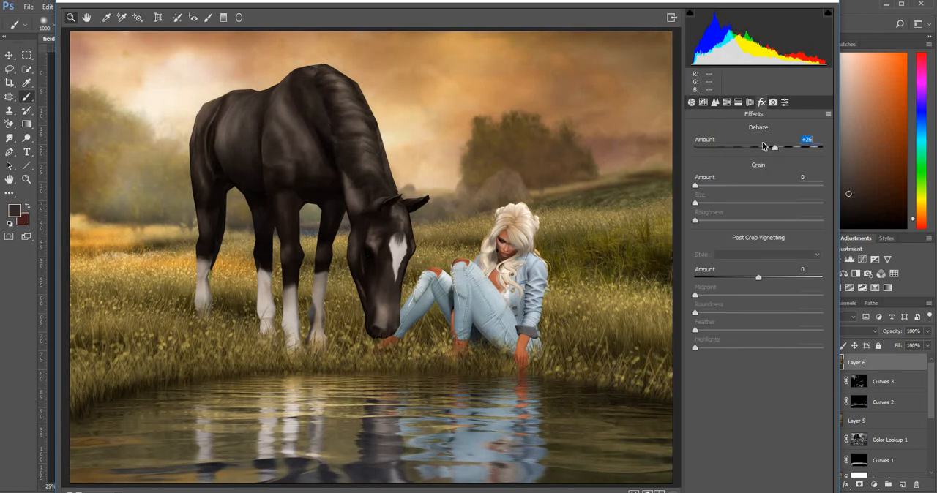
pyautogui.click(769, 147)
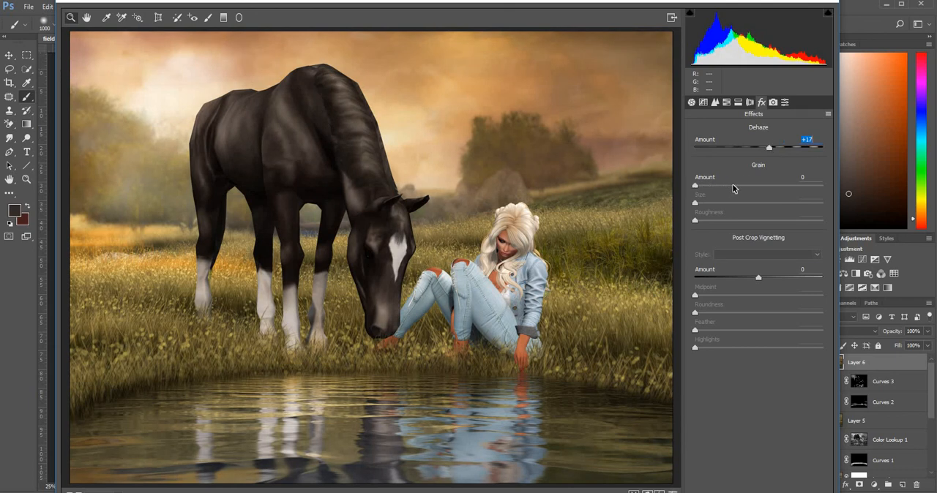
pyautogui.moveTo(709, 191); pyautogui.dragTo(731, 186)
# Add a dark post-crop vignette with Amount -25 and Roundness +100.
pyautogui.moveTo(760, 278); pyautogui.dragTo(747, 278)
pyautogui.moveTo(758, 314); pyautogui.dragTo(759, 315)
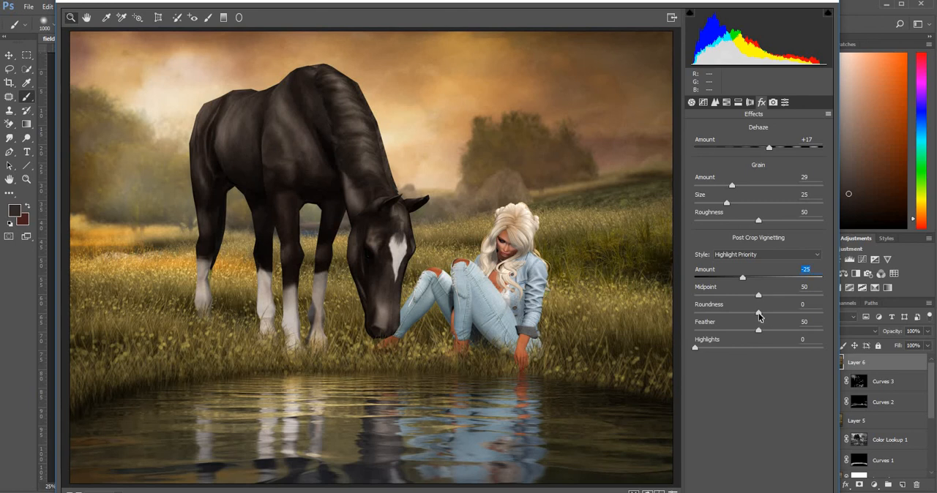
pyautogui.click(822, 314)
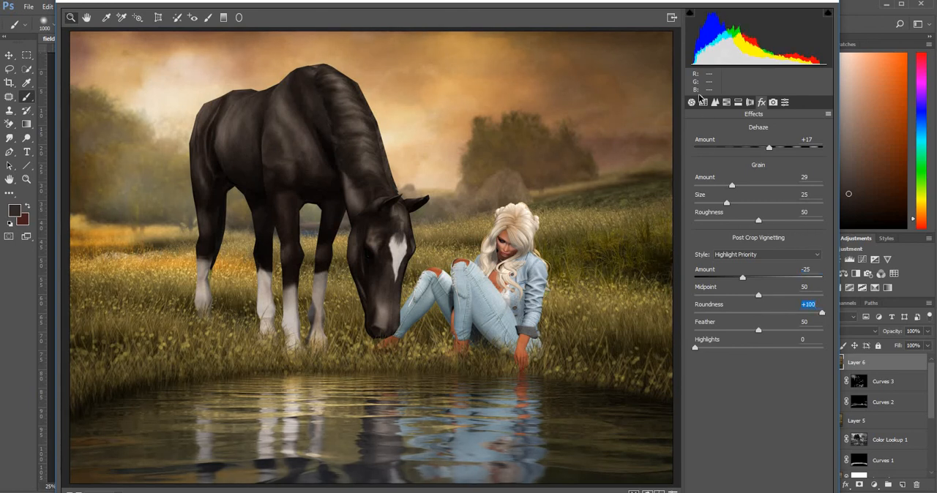
# Lift the dark tones in the basic adjustments by setting Blacks to +43 and Shadows to +32.
pyautogui.click(691, 102)
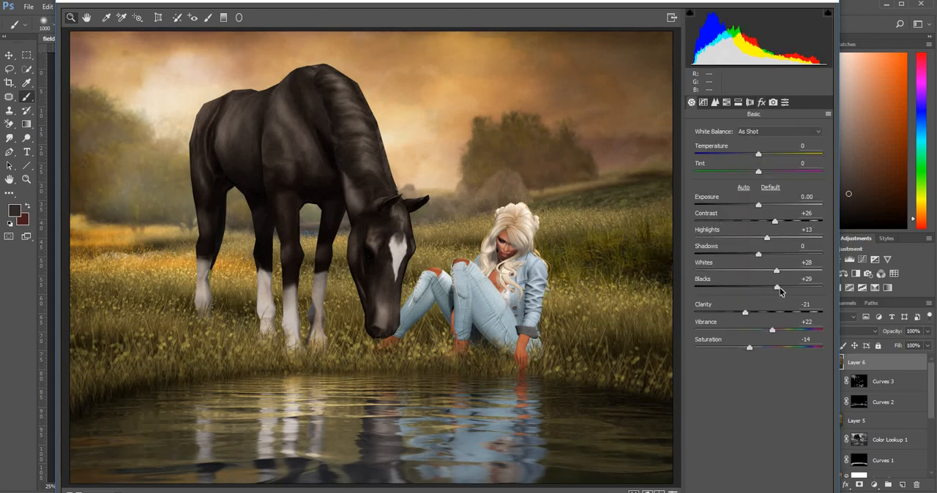
pyautogui.moveTo(778, 287); pyautogui.dragTo(786, 287)
pyautogui.moveTo(758, 254); pyautogui.dragTo(779, 254)
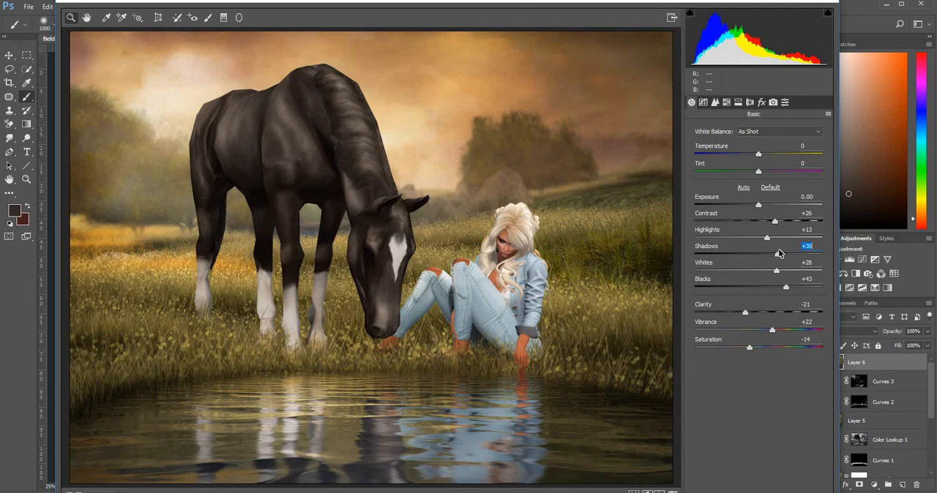
# Set Darks to +25 in the parametric tone curve and apply the Camera Raw filter to Layer 6.
pyautogui.click(705, 103)
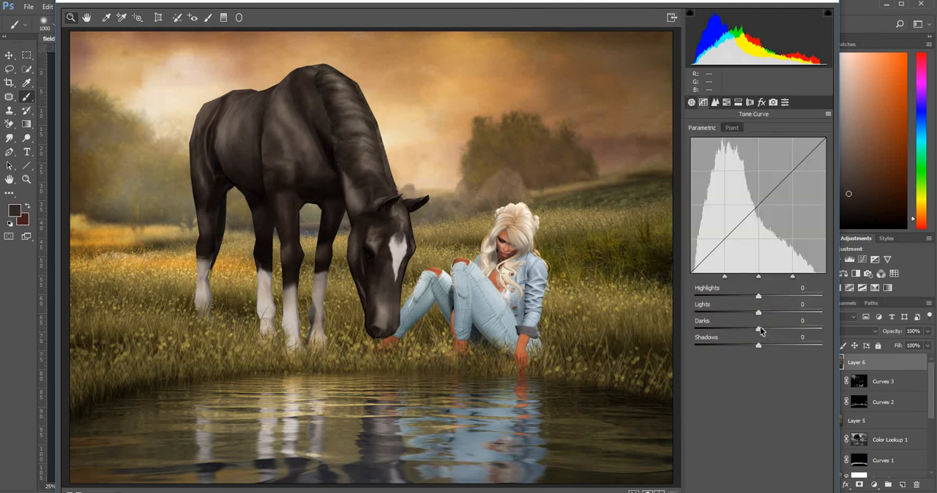
pyautogui.moveTo(758, 331)
pyautogui.mouseDown()
pyautogui.moveTo(784, 327)
pyautogui.moveTo(774, 327)
pyautogui.mouseUp()
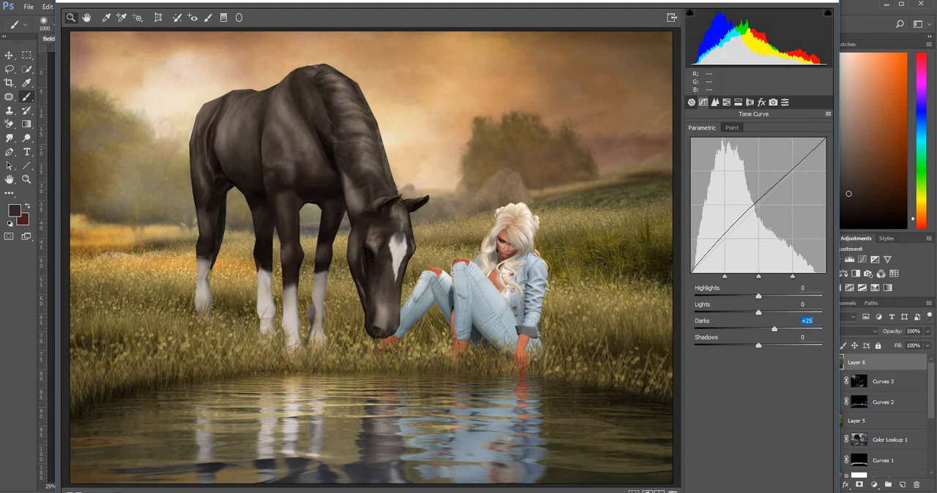
pyautogui.press('Return')
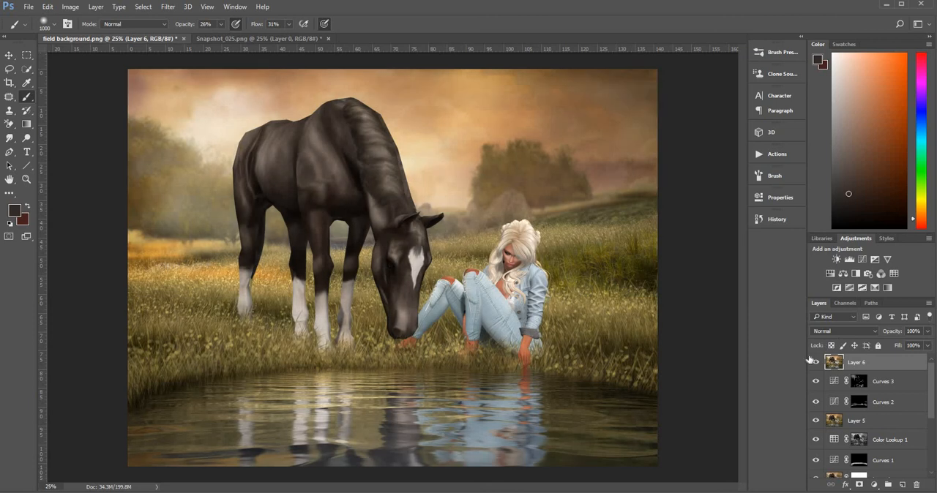
# Toggle the visibility of Layer 6 to compare the image before and after the Camera Raw adjustments.
pyautogui.click(816, 363)
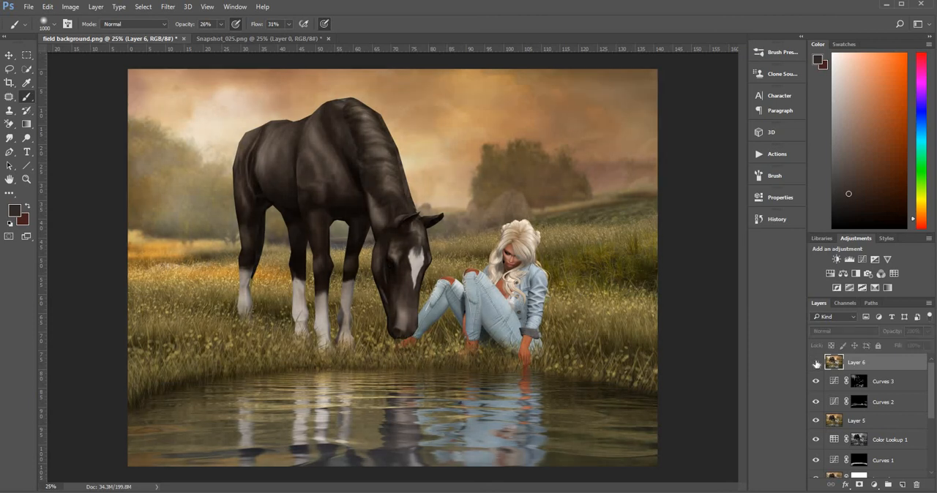
pyautogui.click(816, 363)
pyautogui.click(816, 364)
pyautogui.click(816, 363)
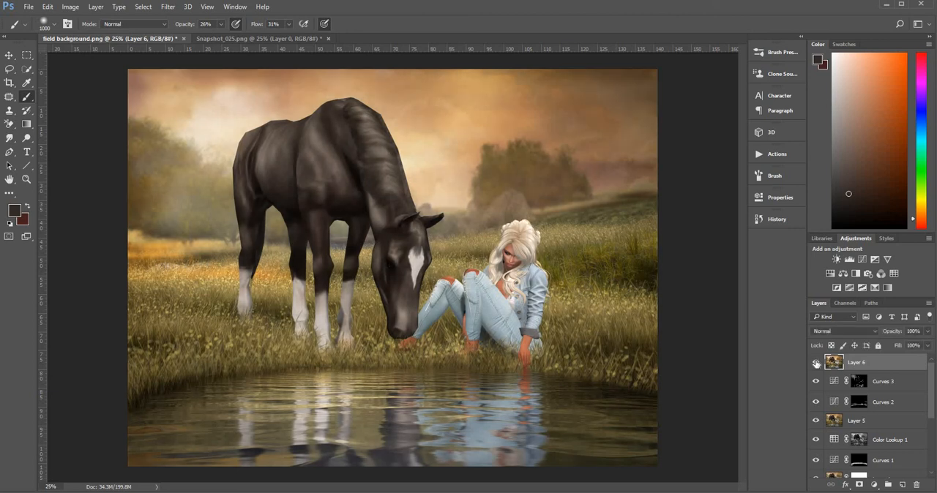